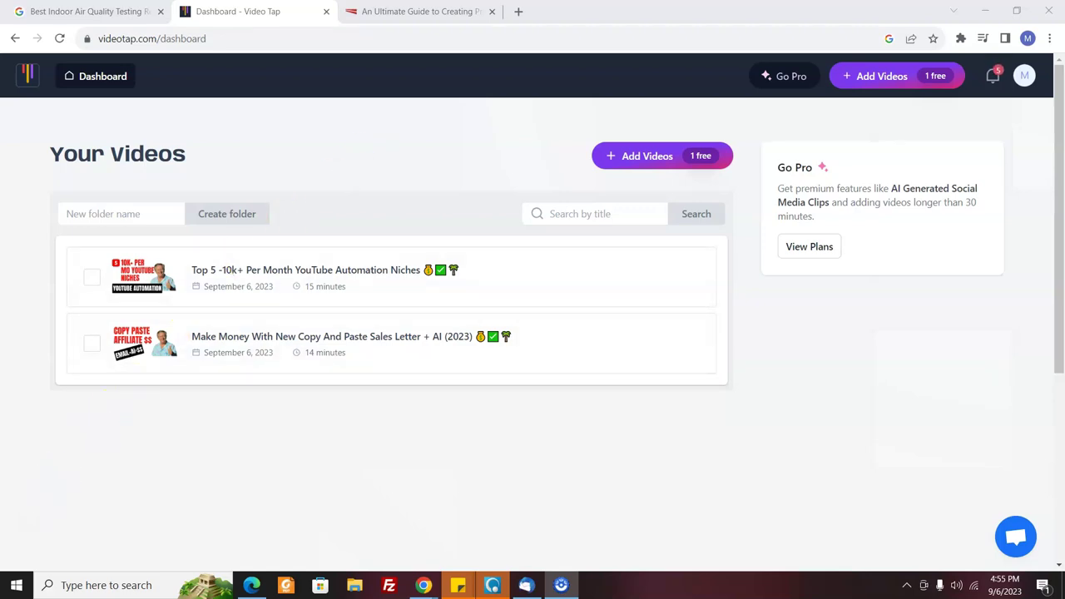
# Step: Open the 'Top 5 -10k+ Per Month YouTube Automation Niches' video on YouTube in a new tab
pyautogui.click(247, 263)
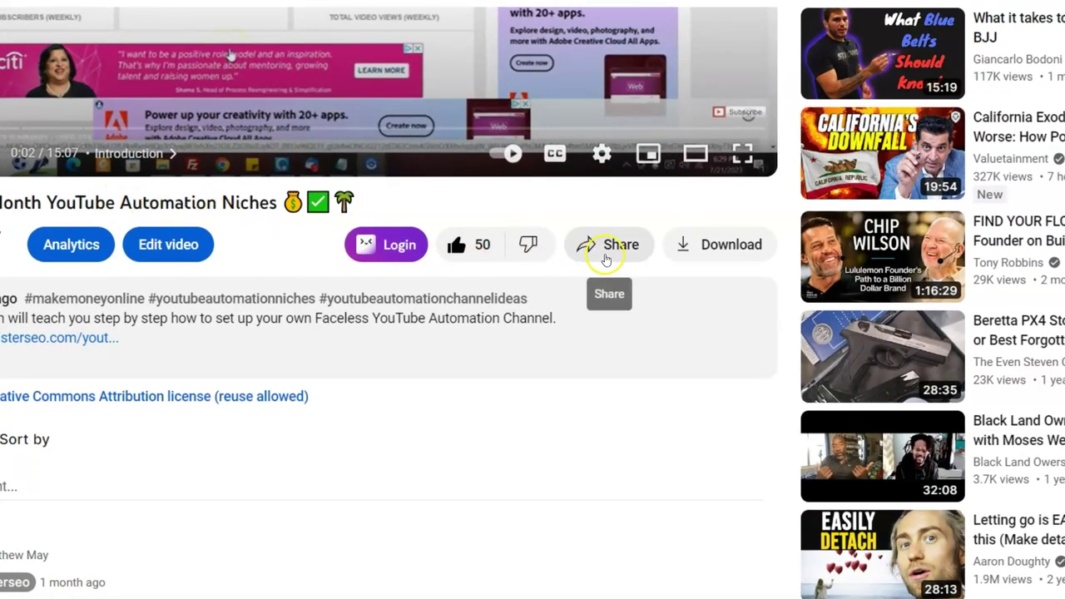
# Step: Copy the niches video's youtu.be share link and switch back to the Dashboard - Video Tap tab
pyautogui.click(608, 249)
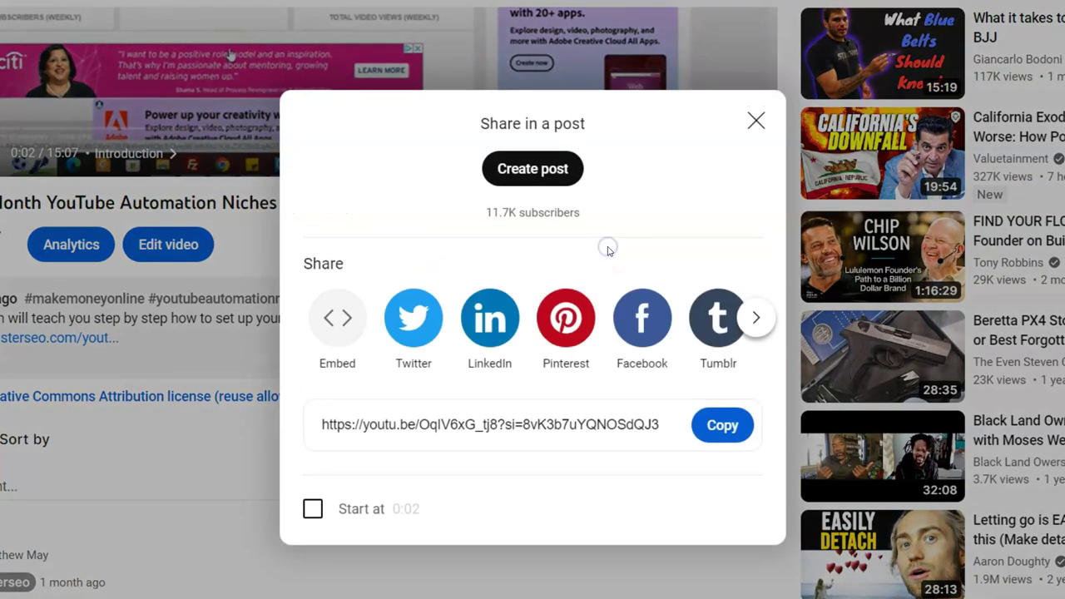
pyautogui.click(725, 428)
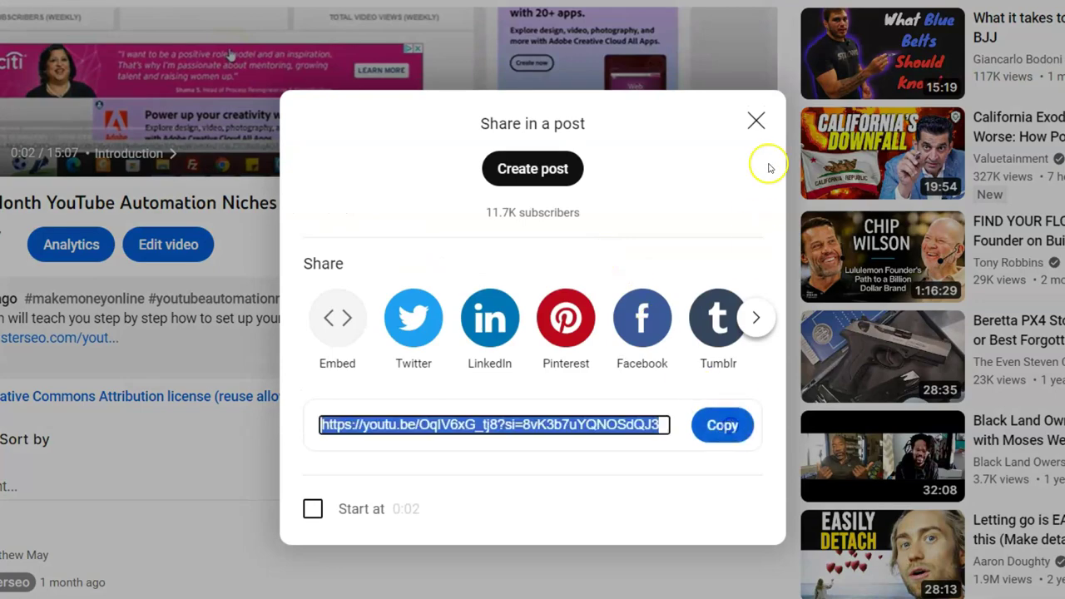
pyautogui.click(756, 122)
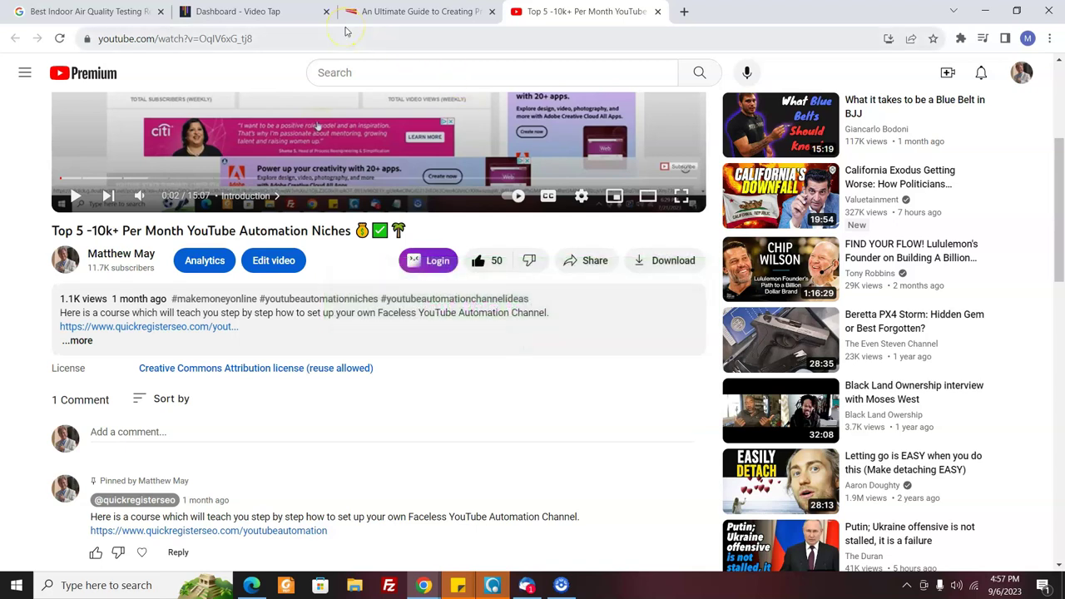
pyautogui.click(275, 10)
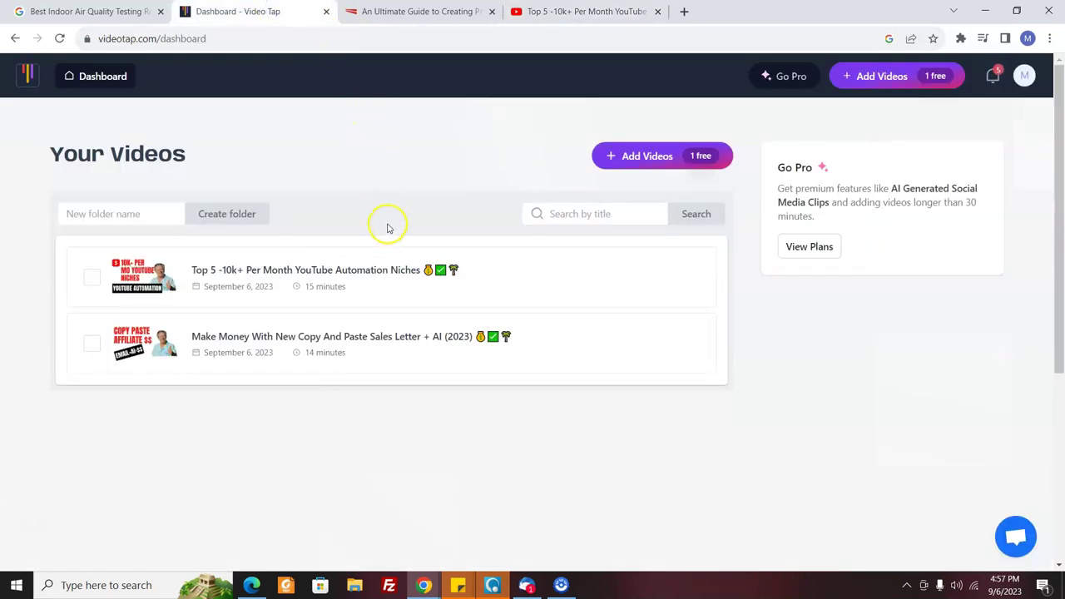
# Step: Paste the link into the Add from YouTube form, back out, and open the Copy And Paste Sales Letter video
pyautogui.click(874, 76)
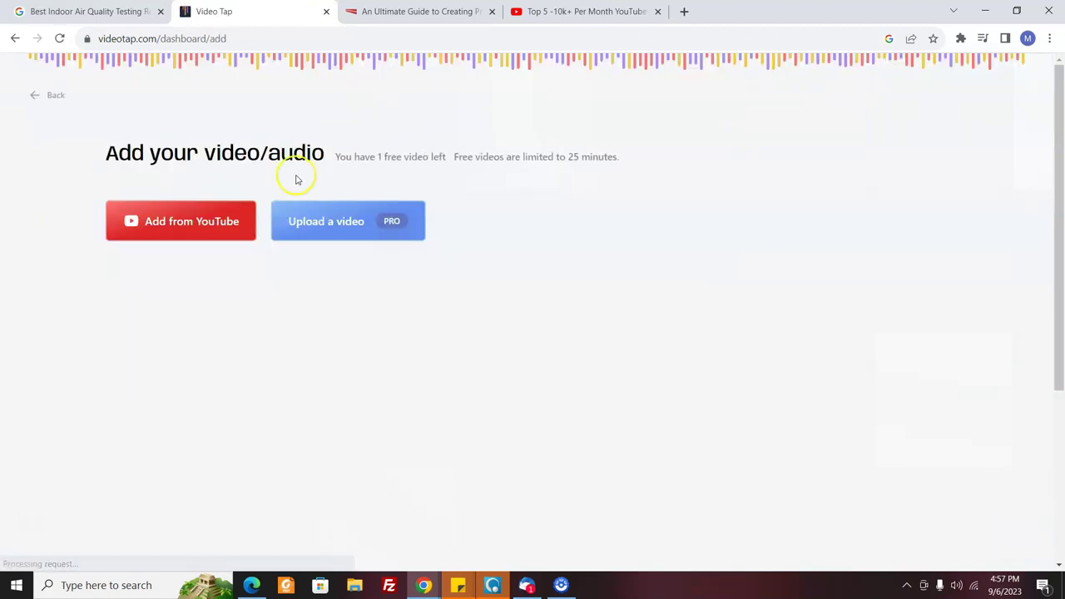
pyautogui.click(207, 230)
pyautogui.click(215, 287)
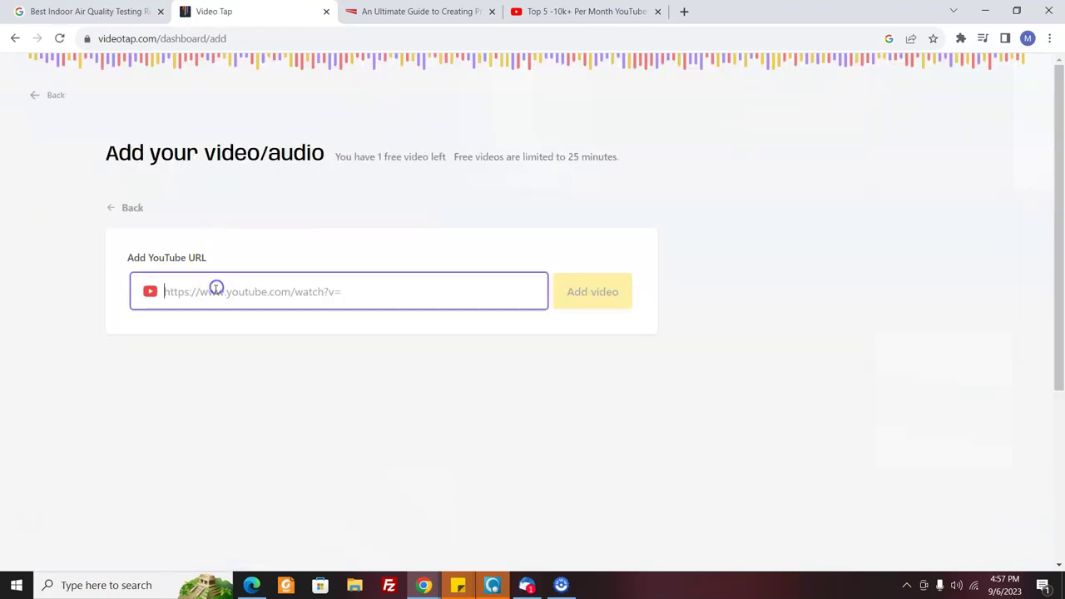
pyautogui.hotkey('ctrl', 'v')
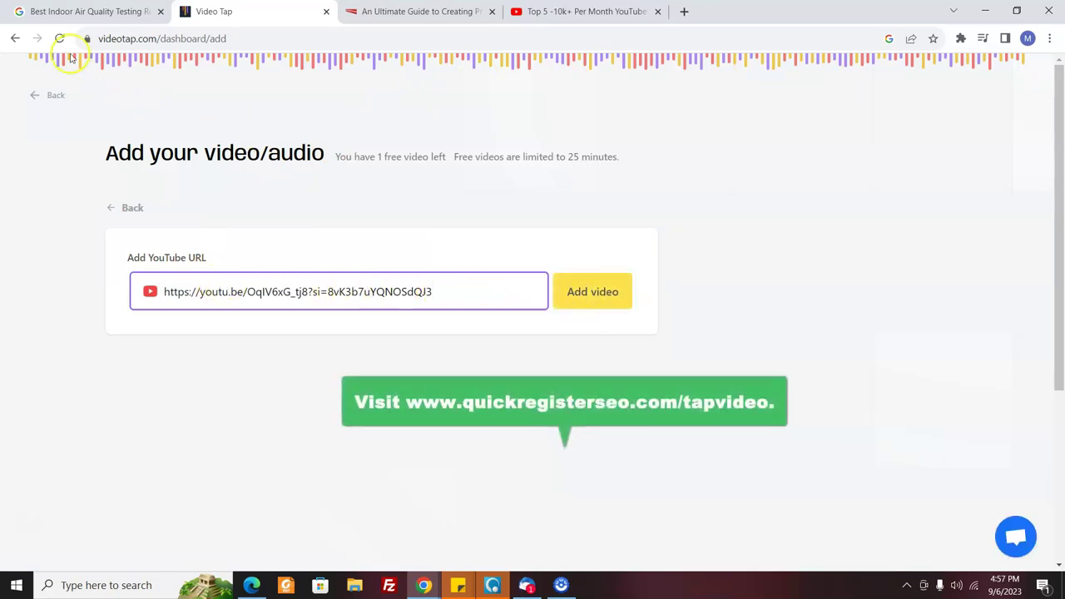
pyautogui.click(16, 39)
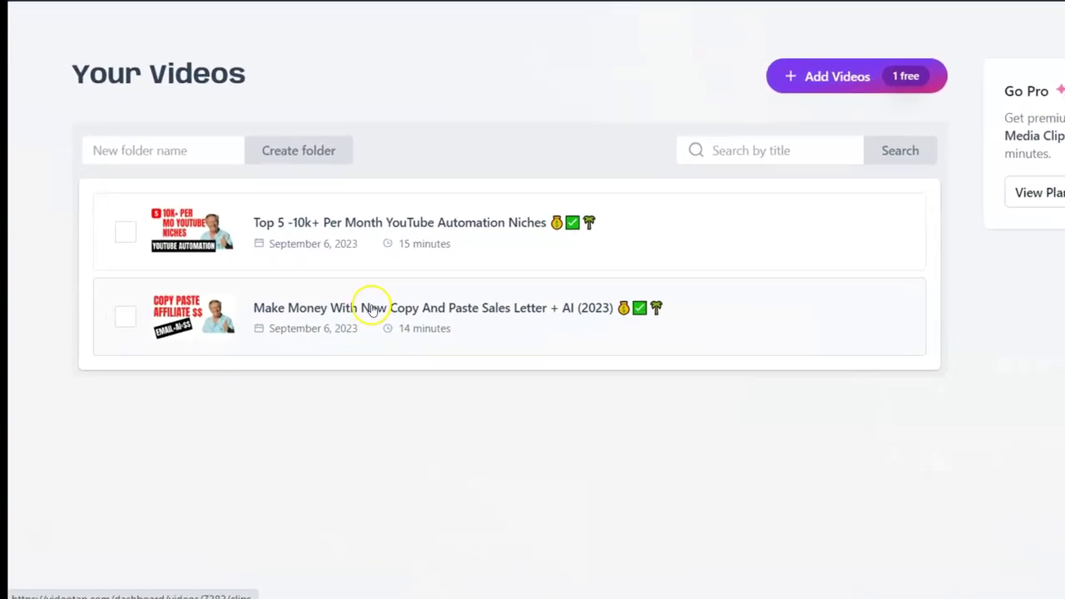
pyautogui.click(371, 307)
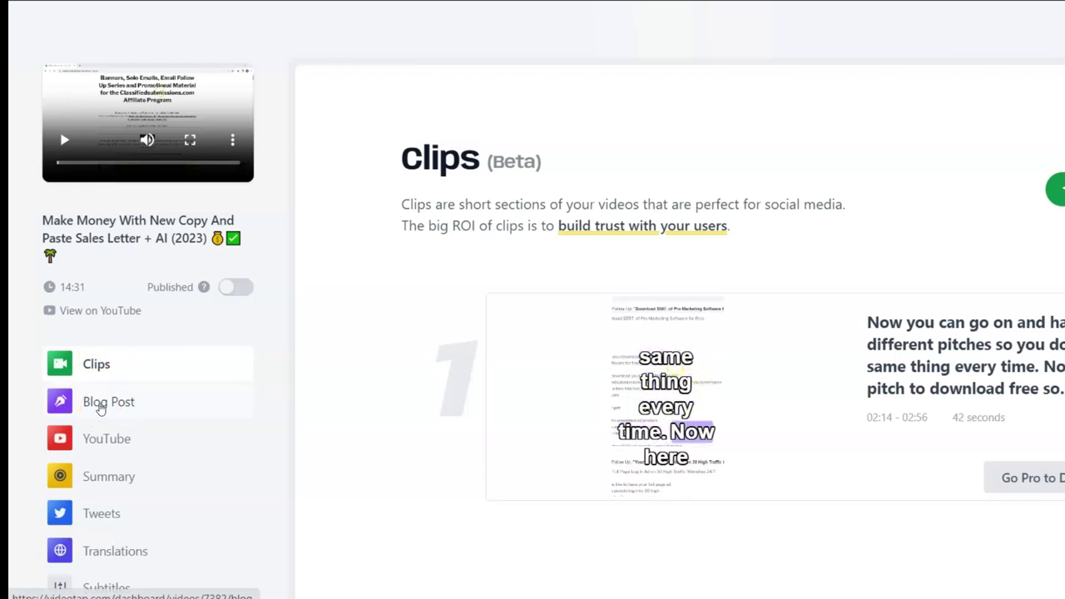
# Step: Read through the generated blog post on profitable faceless YouTube channels
pyautogui.click(100, 407)
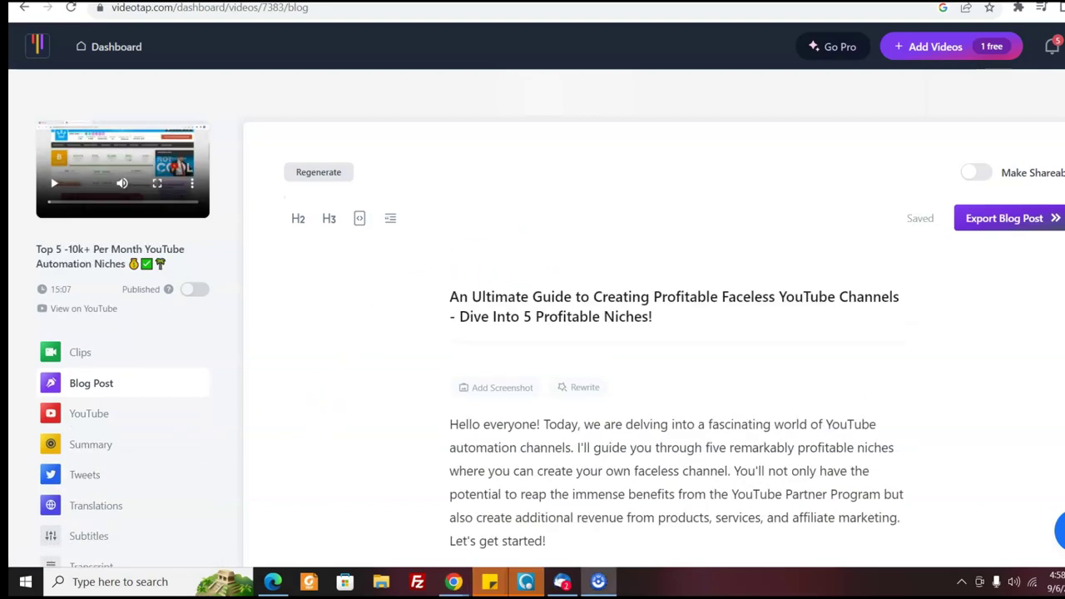
pyautogui.scroll(-2, 648, 350)
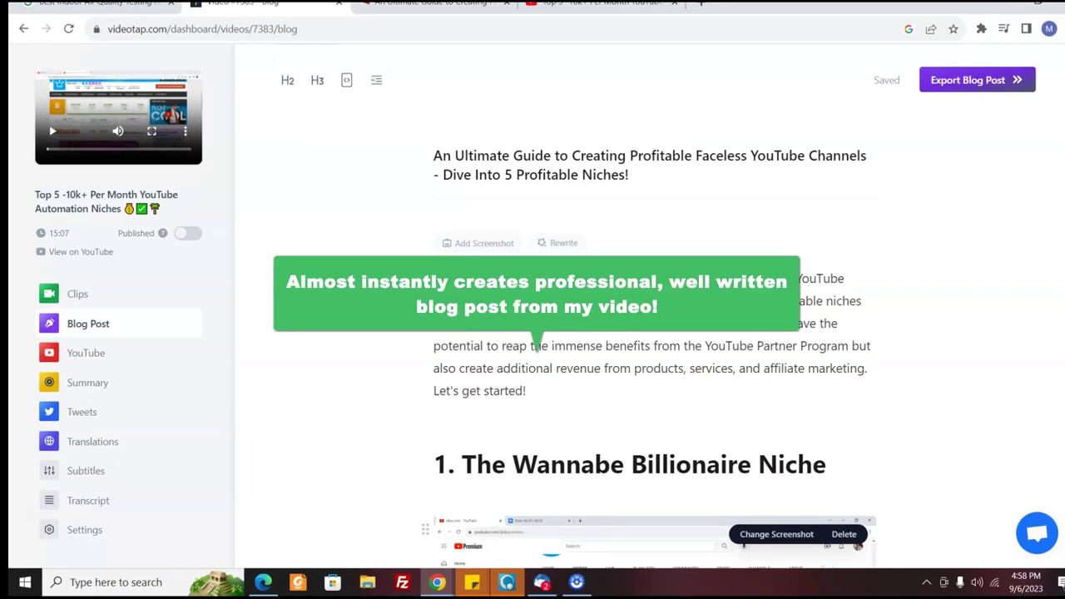
pyautogui.scroll(-1, 657, 316)
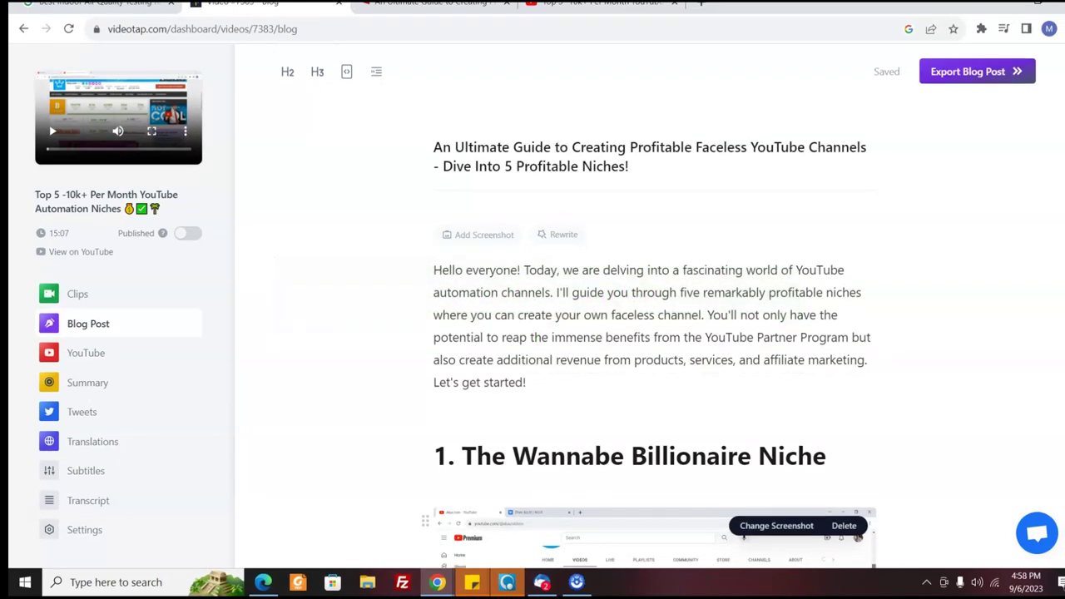
pyautogui.scroll(-1, 657, 310)
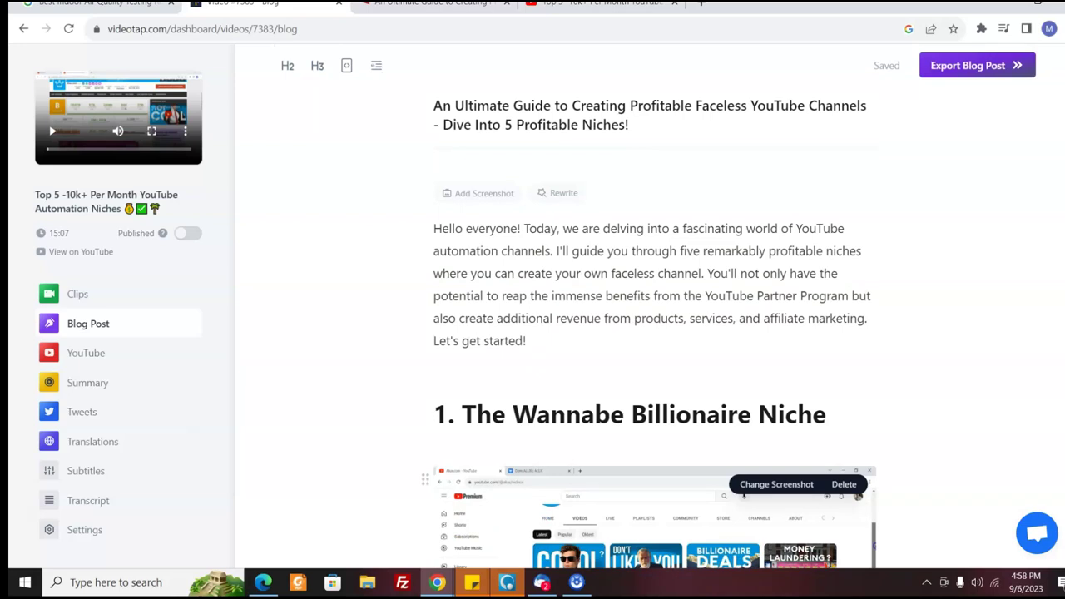
pyautogui.scroll(-5, 655, 333)
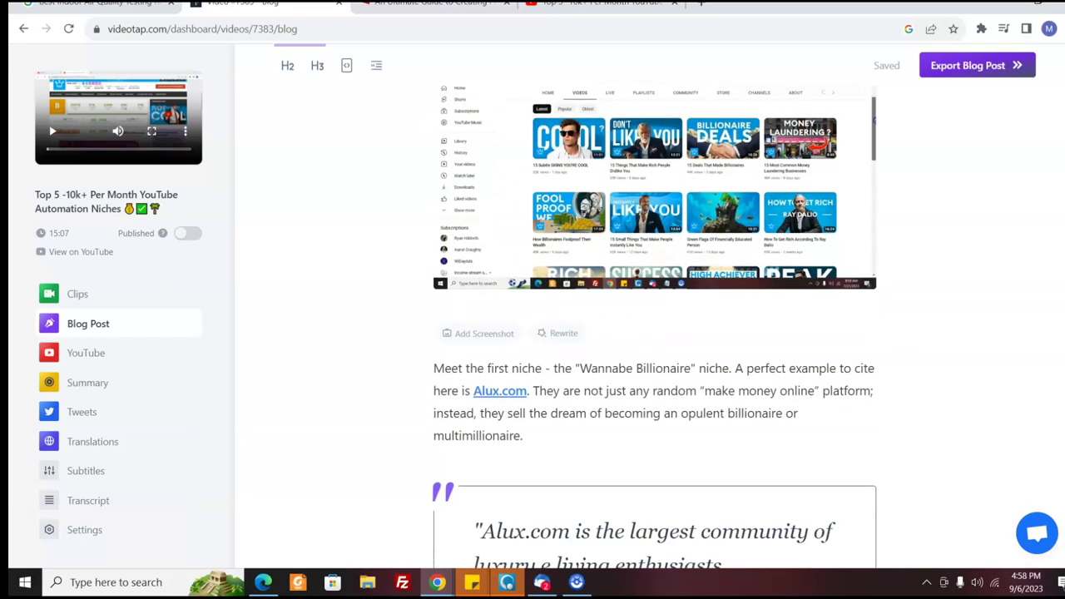
pyautogui.scroll(-4, 655, 333)
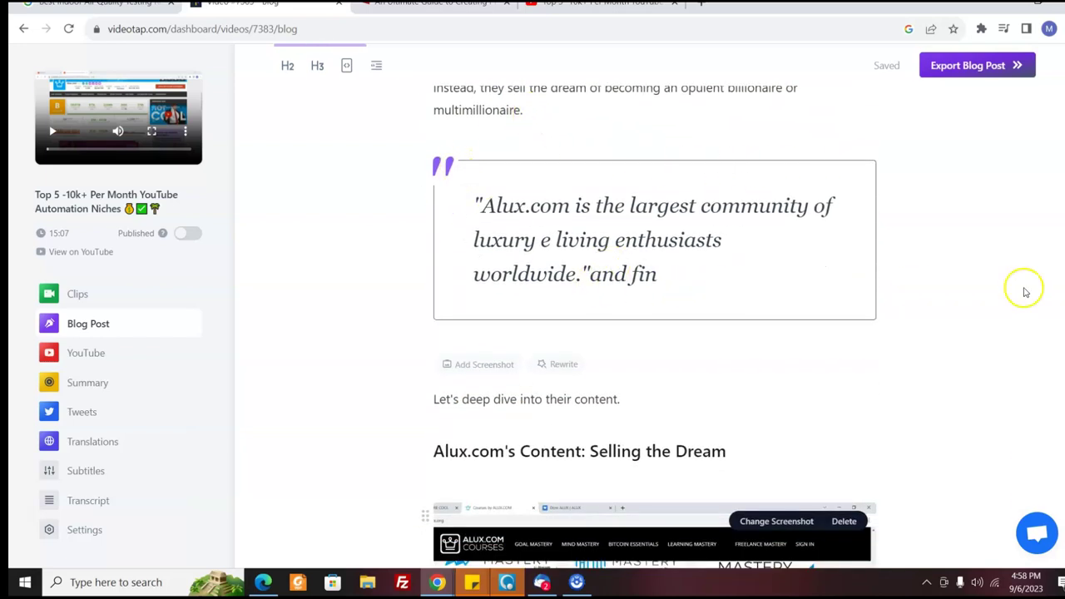
pyautogui.scroll(-2, 655, 332)
pyautogui.scroll(-9, 654, 333)
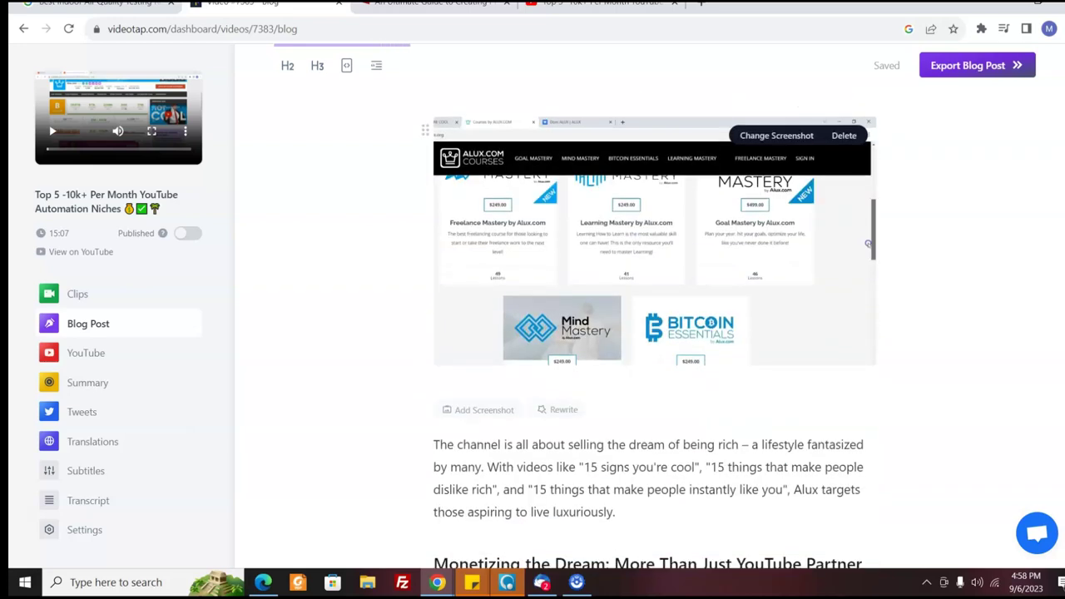
pyautogui.scroll(-9, 635, 183)
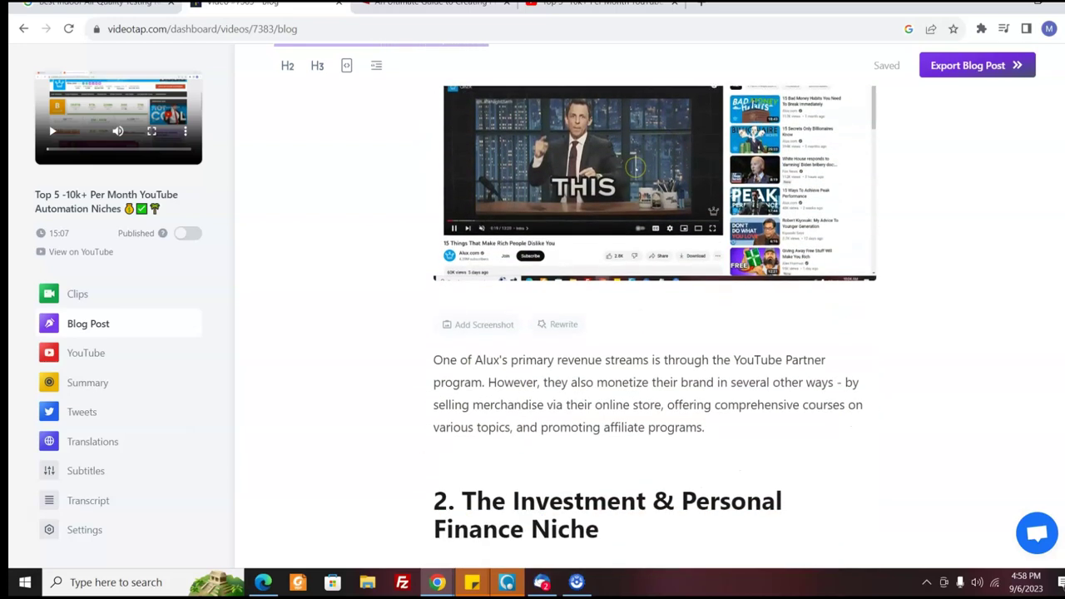
pyautogui.scroll(-3, 654, 333)
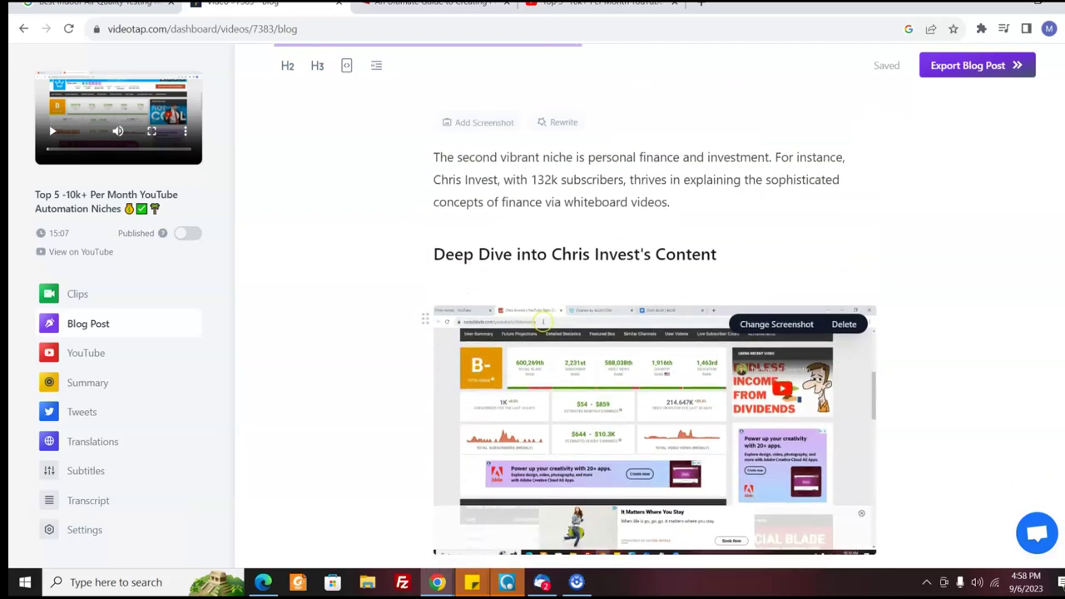
pyautogui.scroll(-14, 655, 333)
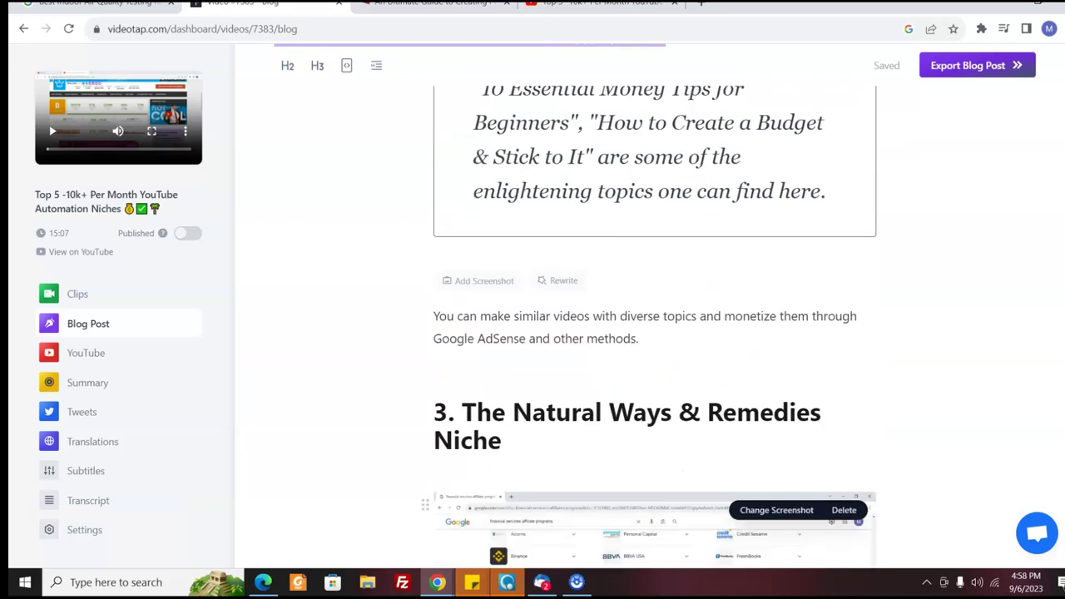
pyautogui.scroll(-4, 654, 333)
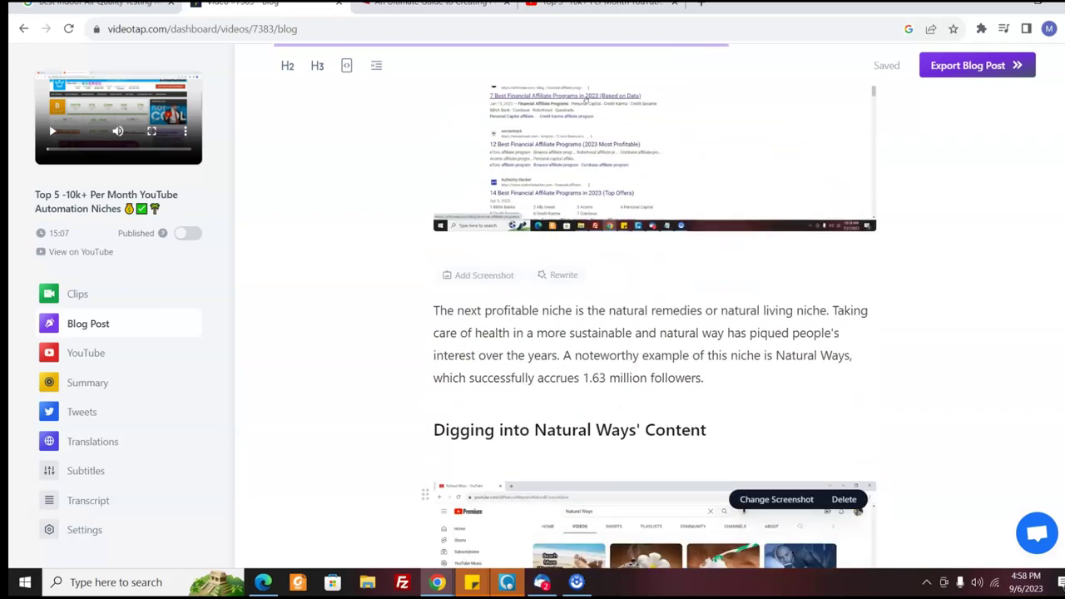
pyautogui.scroll(-3, 654, 332)
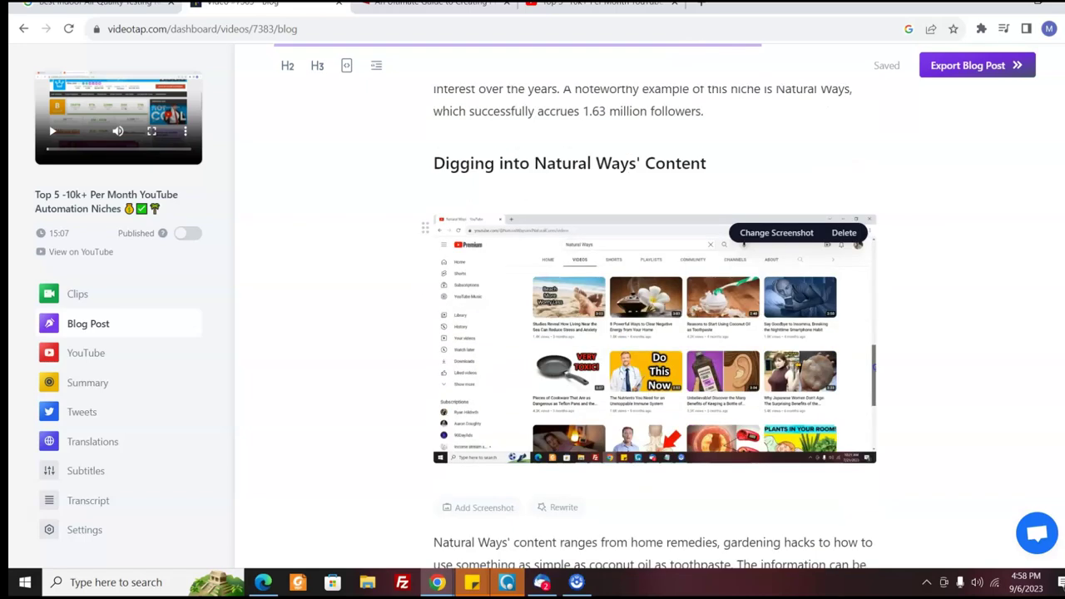
# Step: Export the blog post by copying it as HTML
pyautogui.scroll(1, 654, 333)
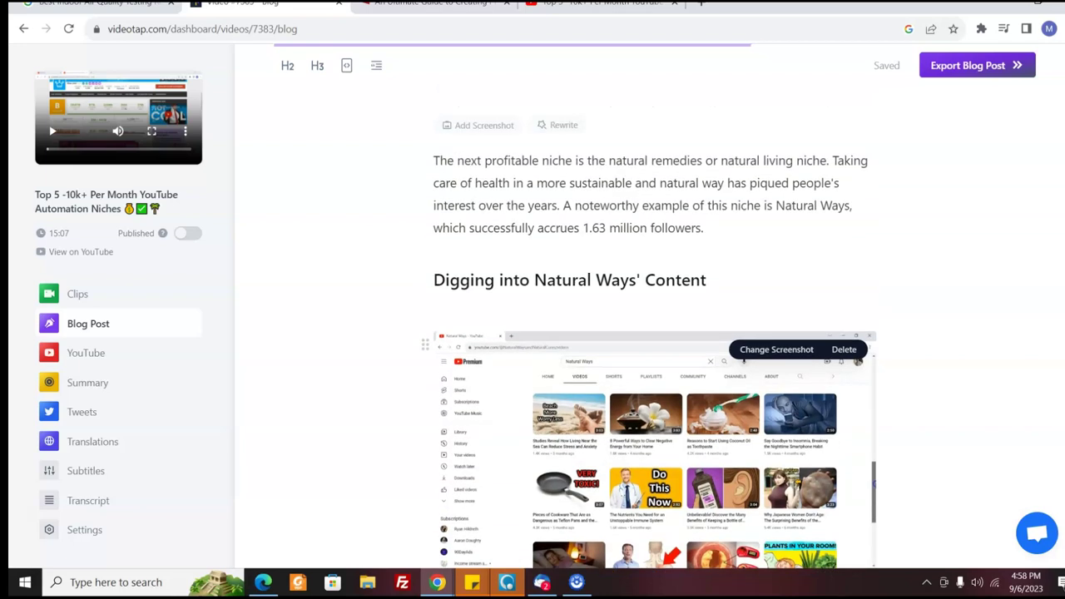
pyautogui.click(991, 65)
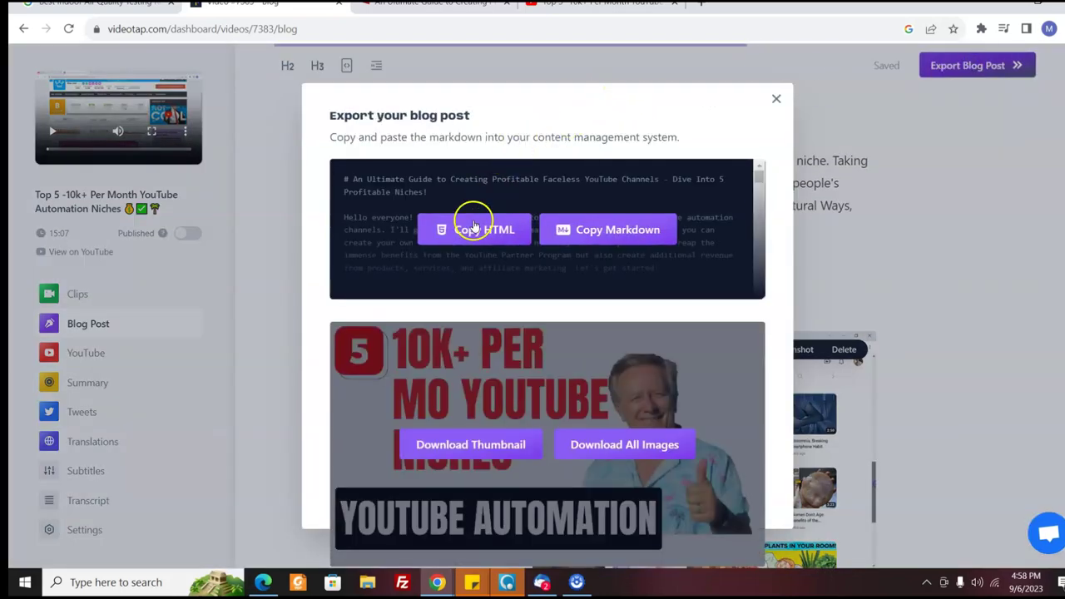
pyautogui.click(483, 233)
# Step: Scroll through the published 'Ultimate Guide to Creating Profitable Faceless YouTube Channels' post on WordPress
pyautogui.click(437, 3)
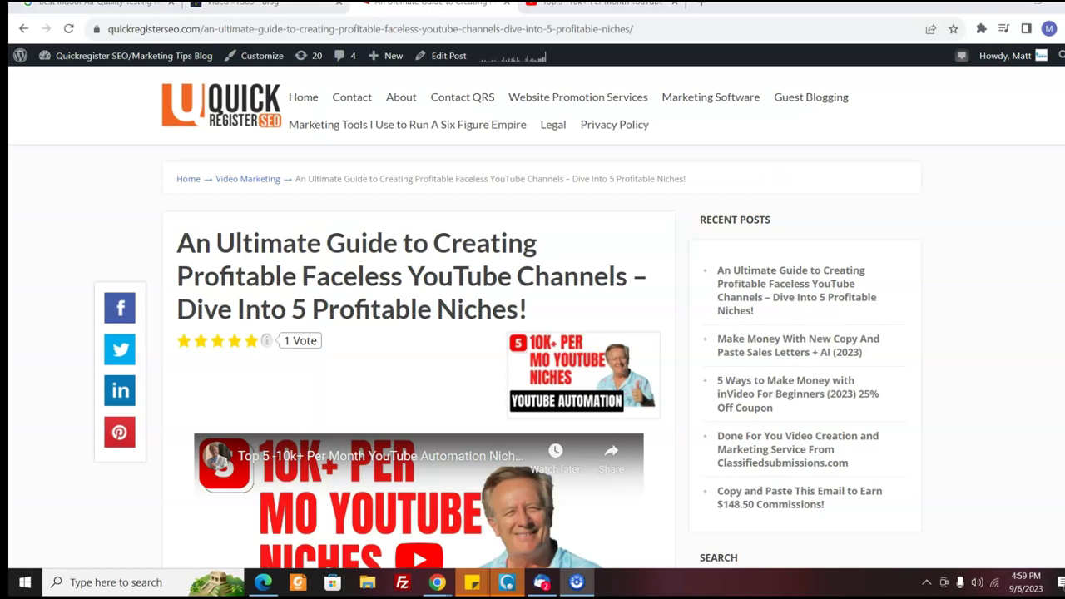
pyautogui.scroll(-2, 533, 333)
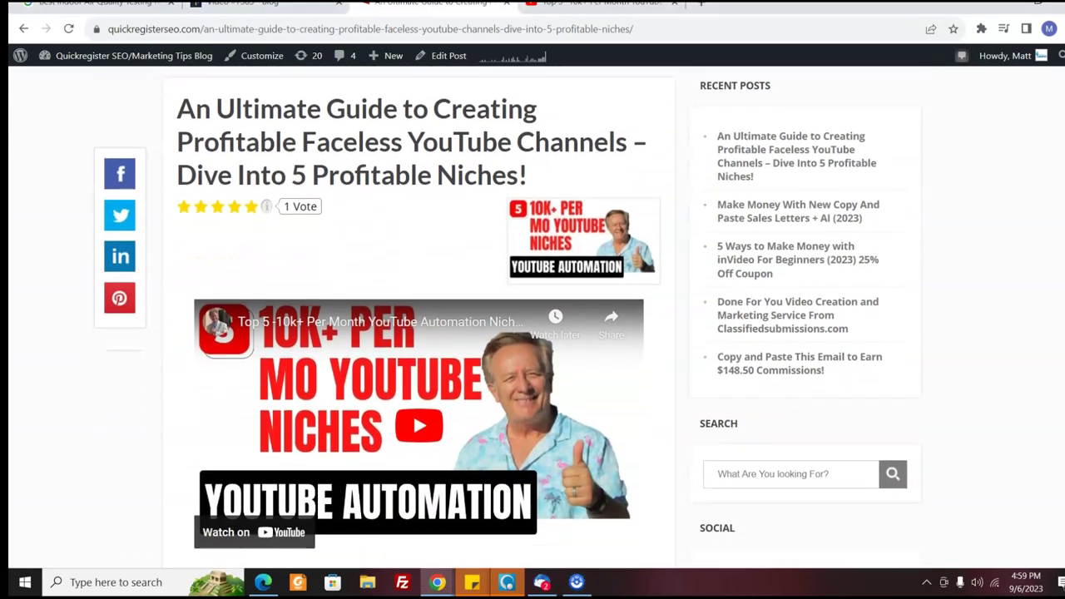
pyautogui.scroll(-1, 533, 333)
pyautogui.scroll(-1, 533, 332)
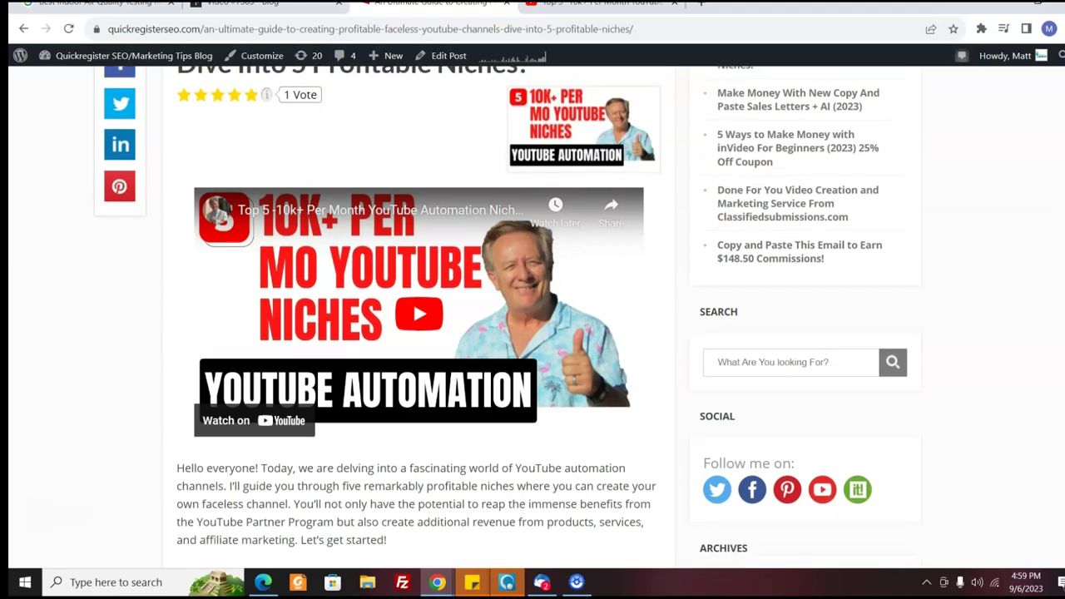
pyautogui.scroll(-5, 532, 332)
pyautogui.scroll(-9, 533, 333)
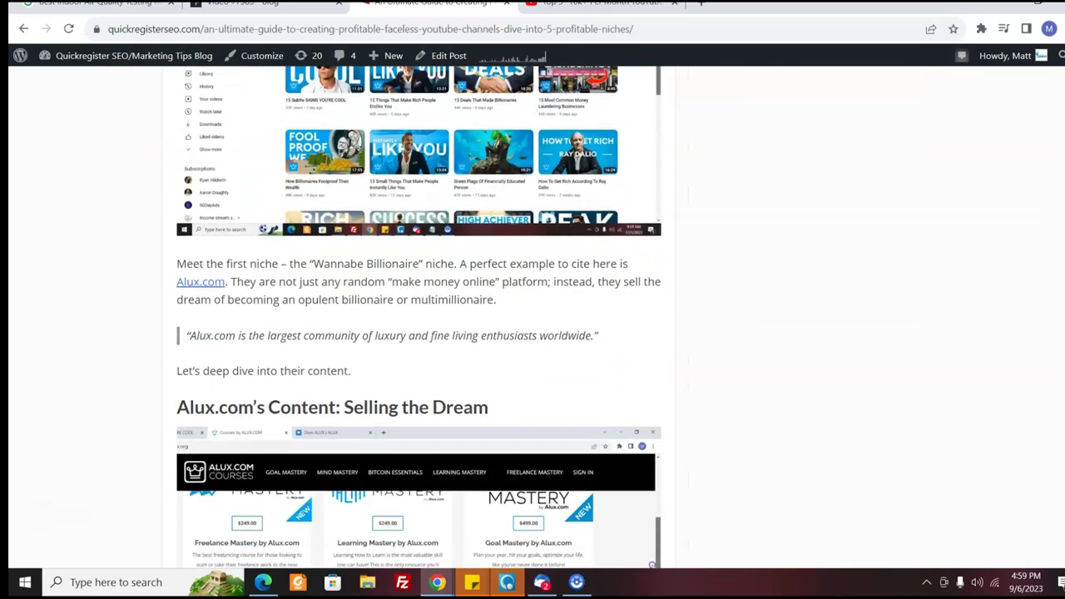
pyautogui.scroll(-11, 533, 333)
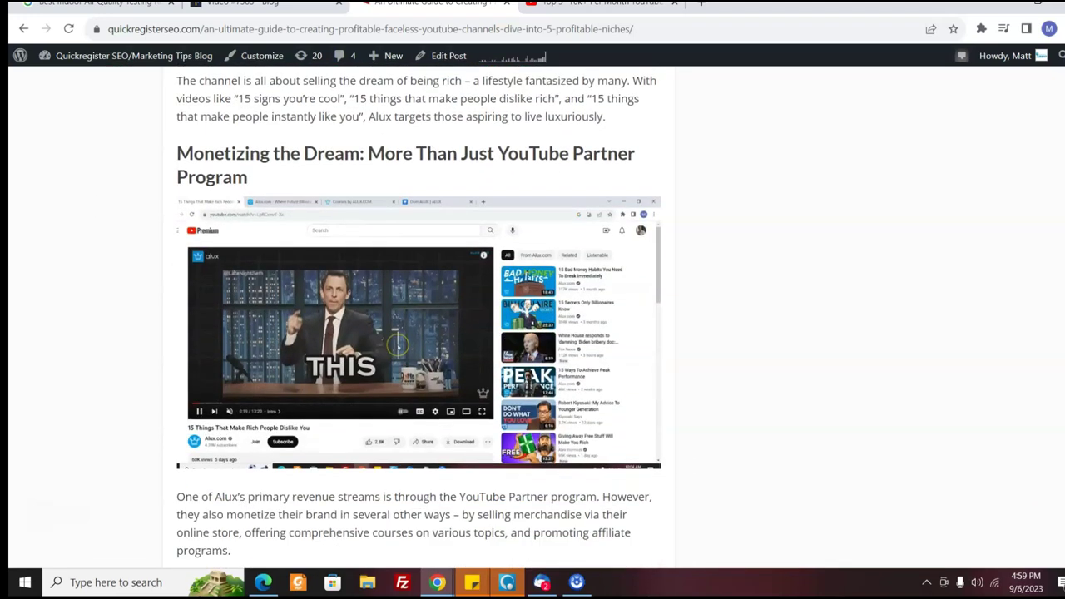
pyautogui.scroll(-8, 532, 333)
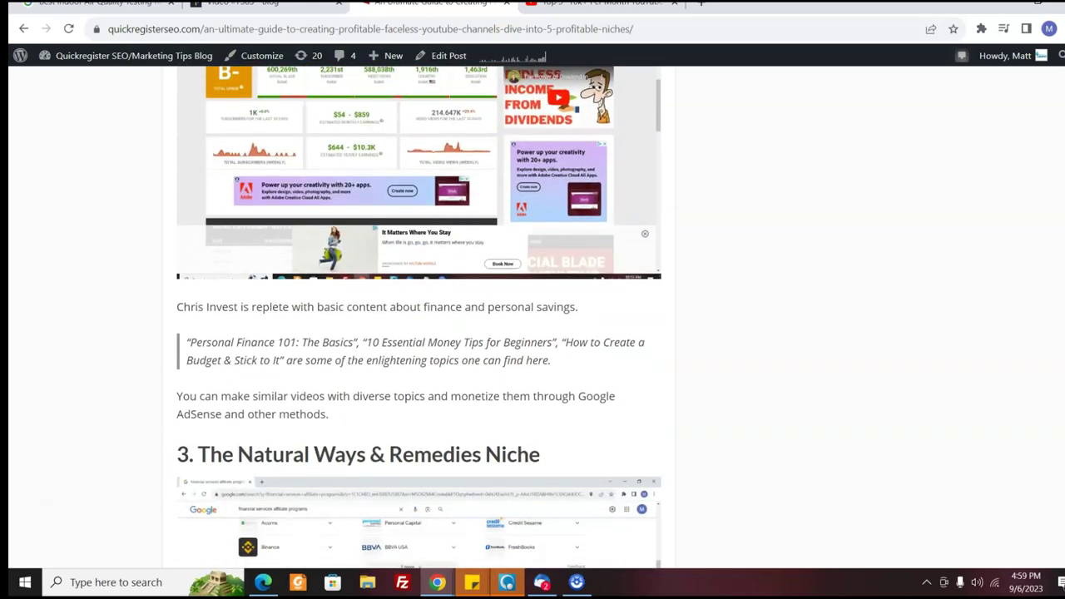
pyautogui.scroll(-7, 532, 333)
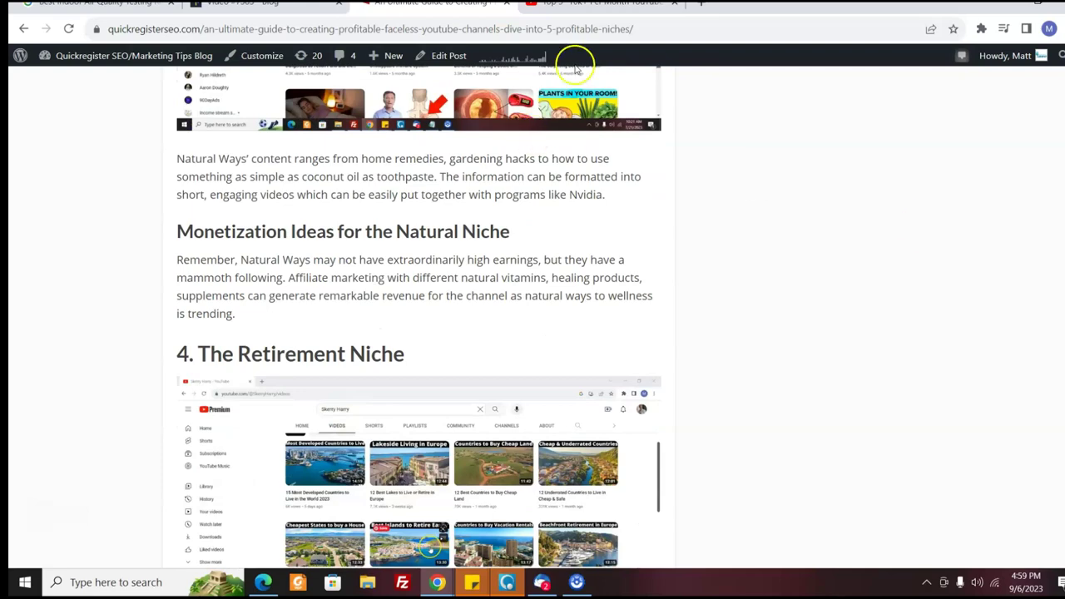
# Step: Glance over the channel's video list, then return to the blog post and scroll to its top
pyautogui.hotkey('ctrl', 'Tab')
pyautogui.scroll(-3, 620, 333)
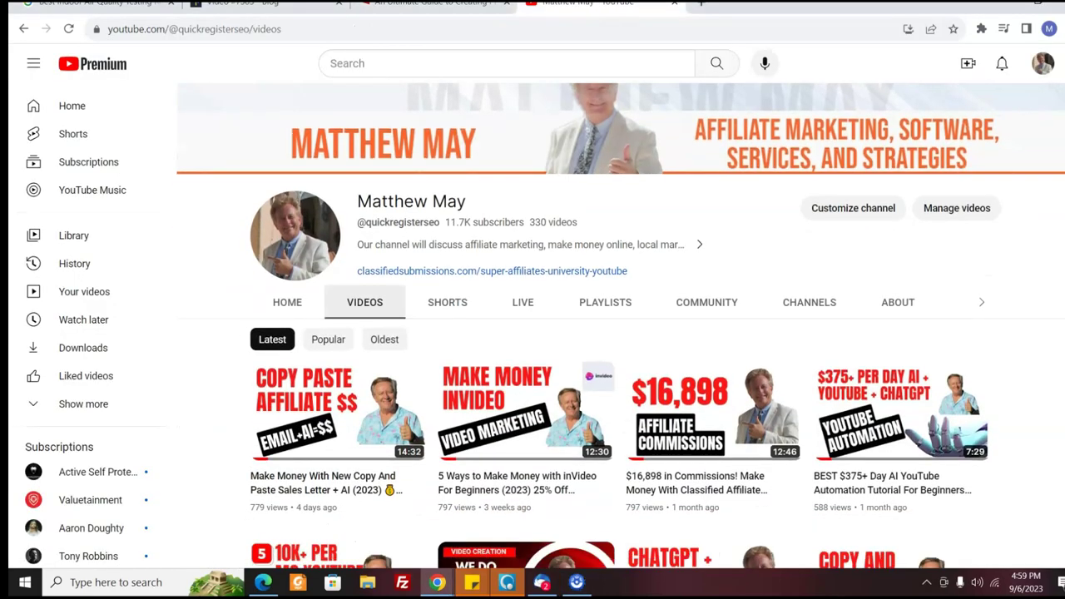
pyautogui.scroll(-4, 620, 332)
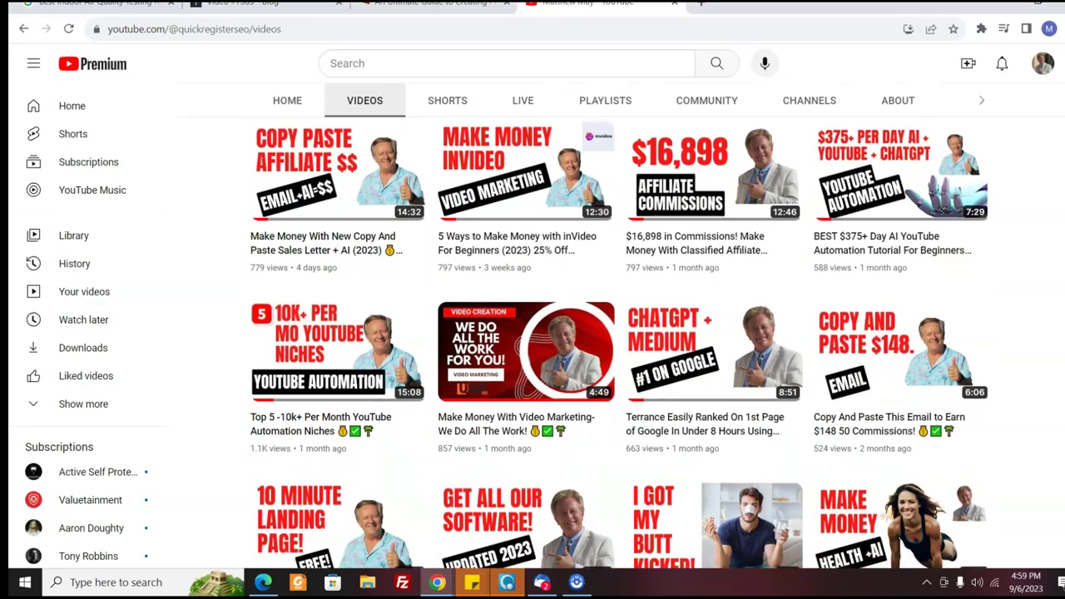
pyautogui.scroll(1, 621, 333)
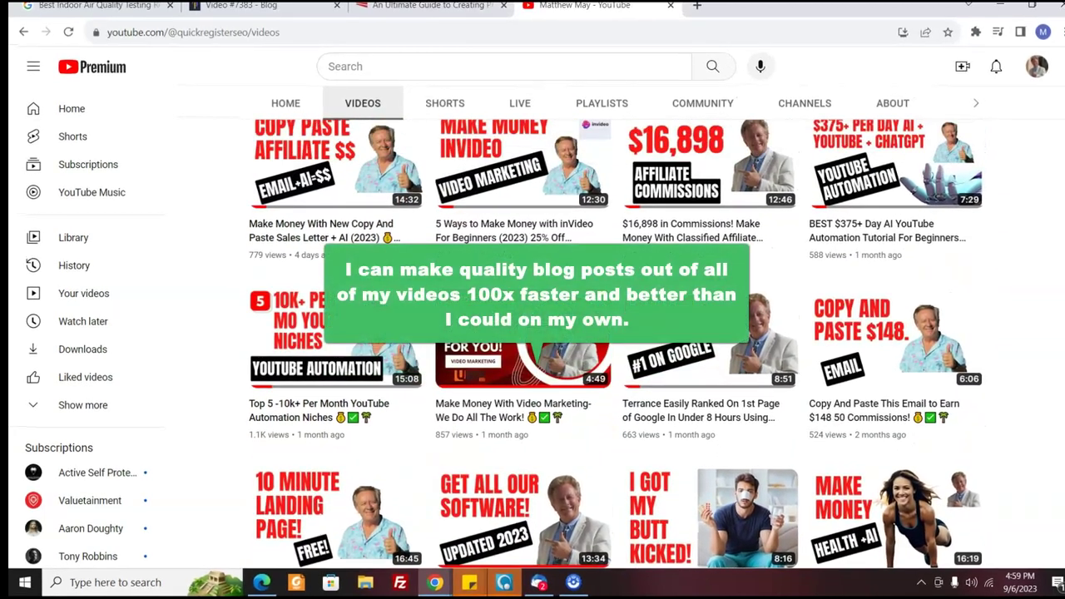
pyautogui.click(449, 12)
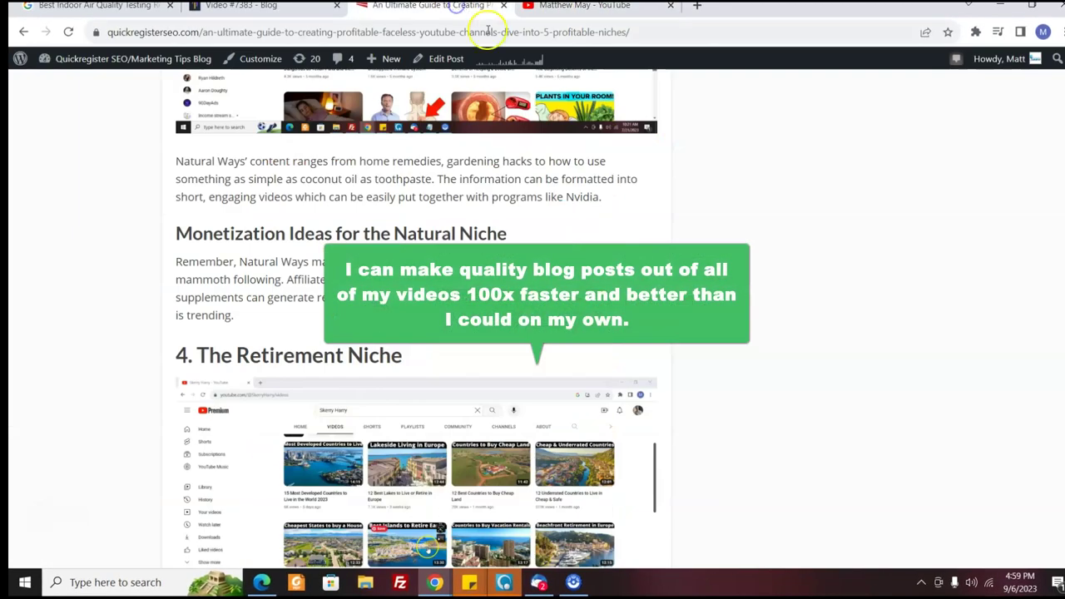
pyautogui.scroll(15, 1059, 336)
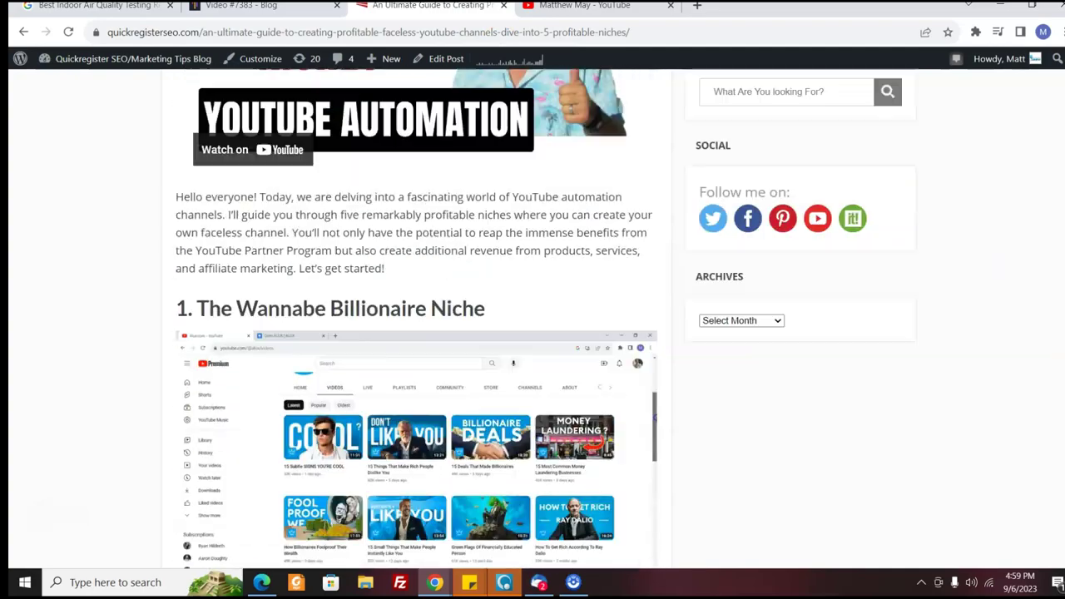
pyautogui.scroll(1, 449, 190)
pyautogui.scroll(-2, 449, 190)
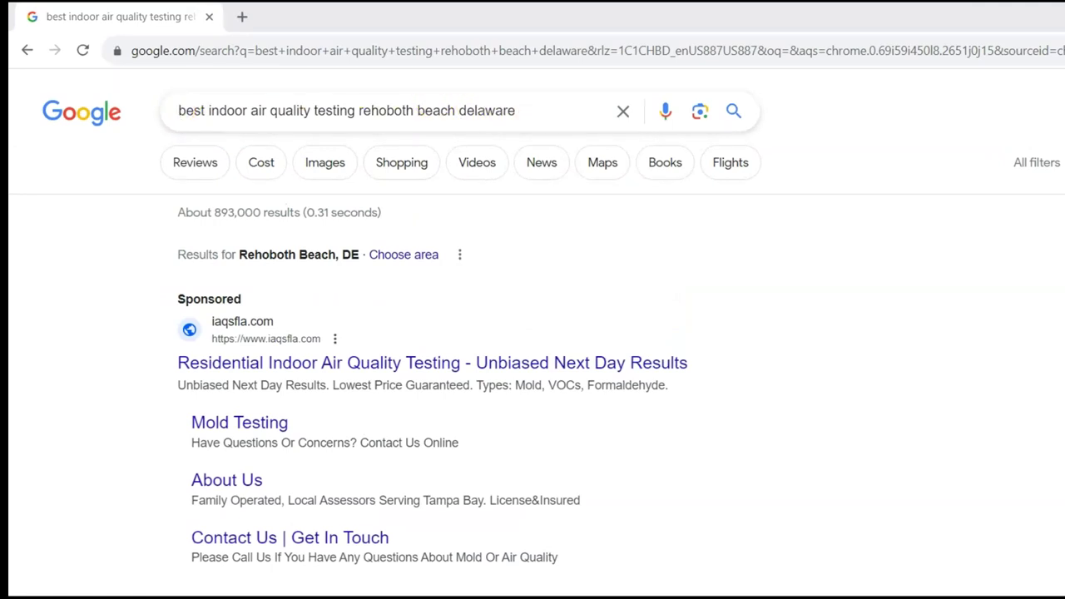
# Step: Filter the Rehoboth Beach air quality search to Videos and check the Mold Testing Pros blog result
pyautogui.scroll(-2, 533, 333)
pyautogui.scroll(2, 533, 332)
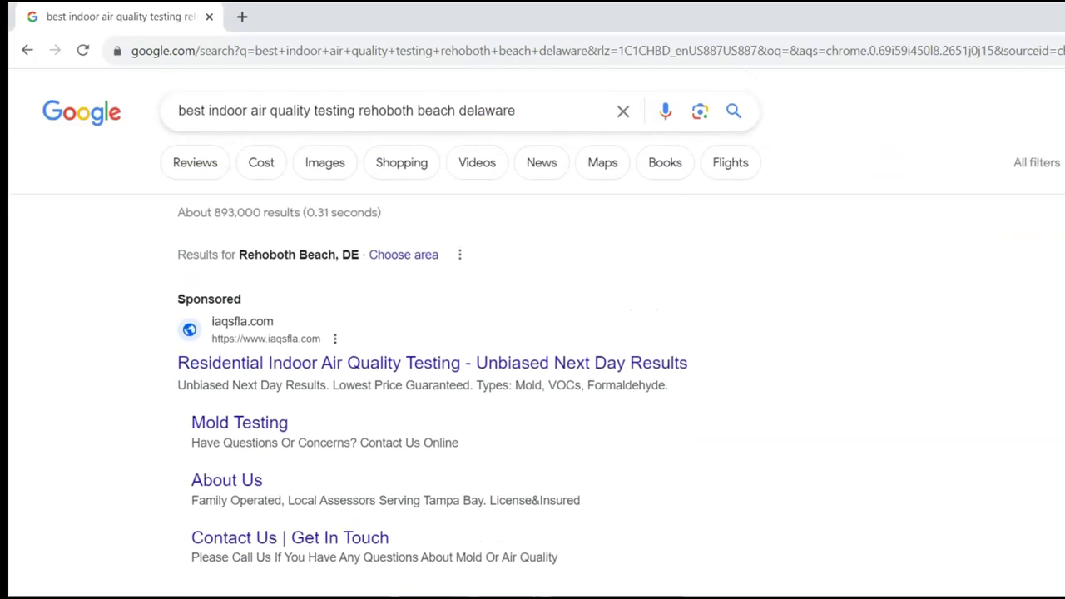
pyautogui.scroll(-2, 533, 332)
pyautogui.scroll(-5, 532, 333)
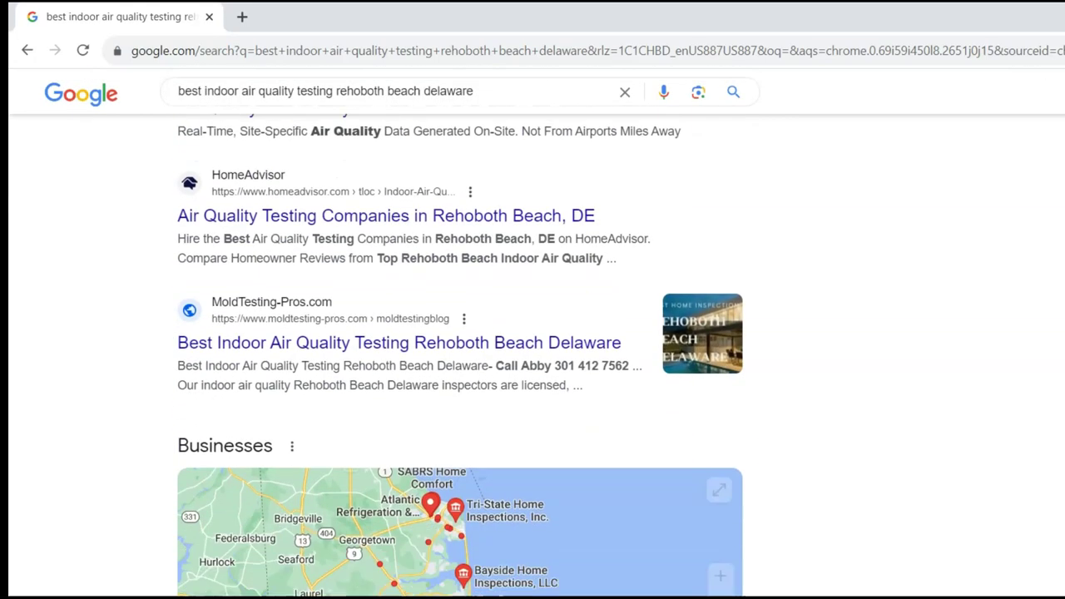
pyautogui.scroll(1, 460, 349)
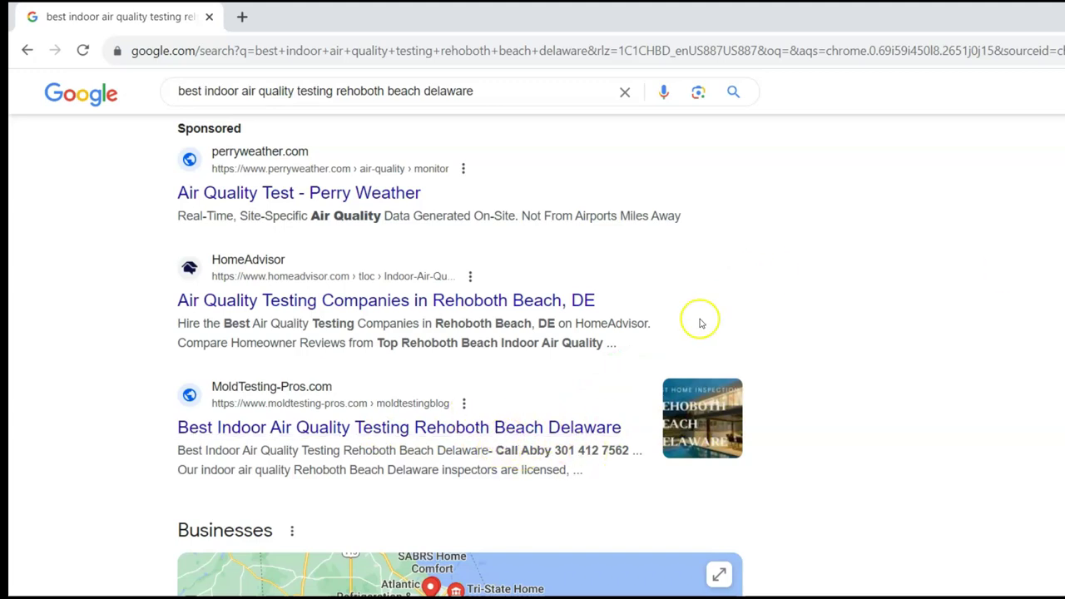
pyautogui.scroll(8, 533, 333)
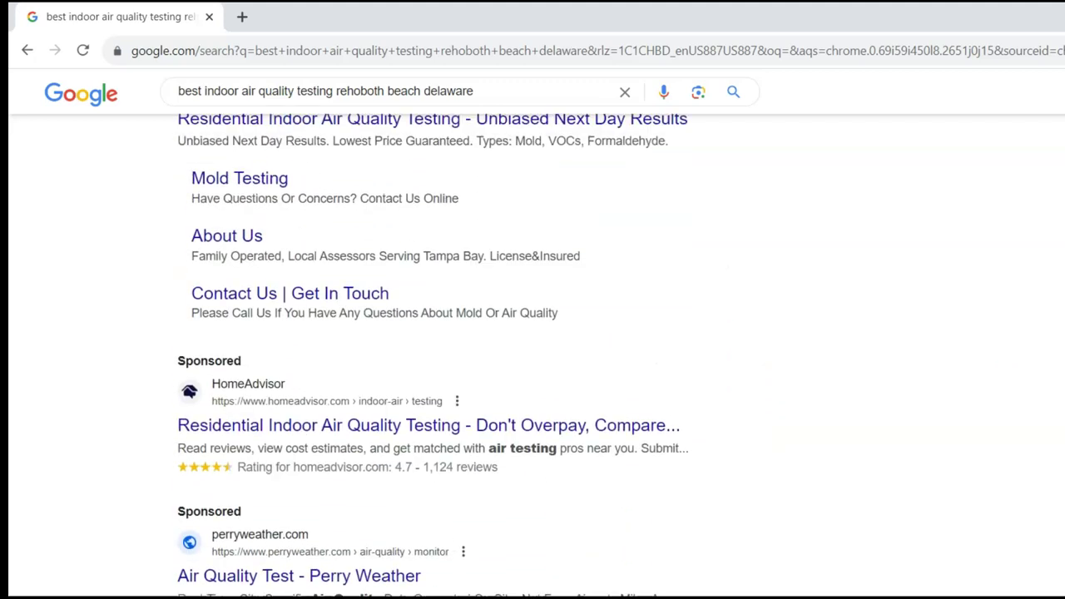
pyautogui.click(478, 161)
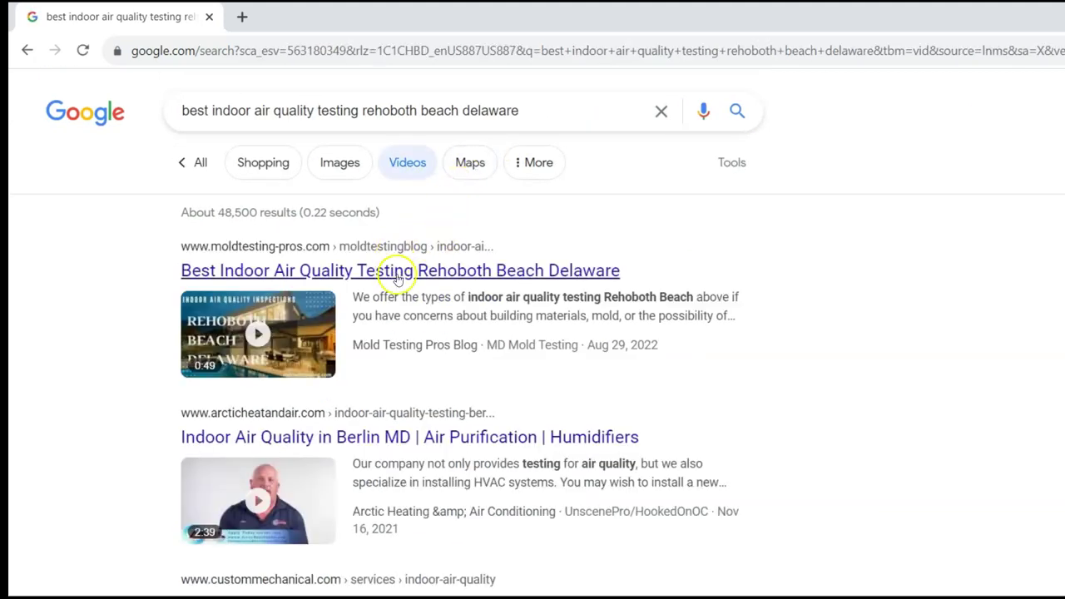
pyautogui.moveTo(303, 324)
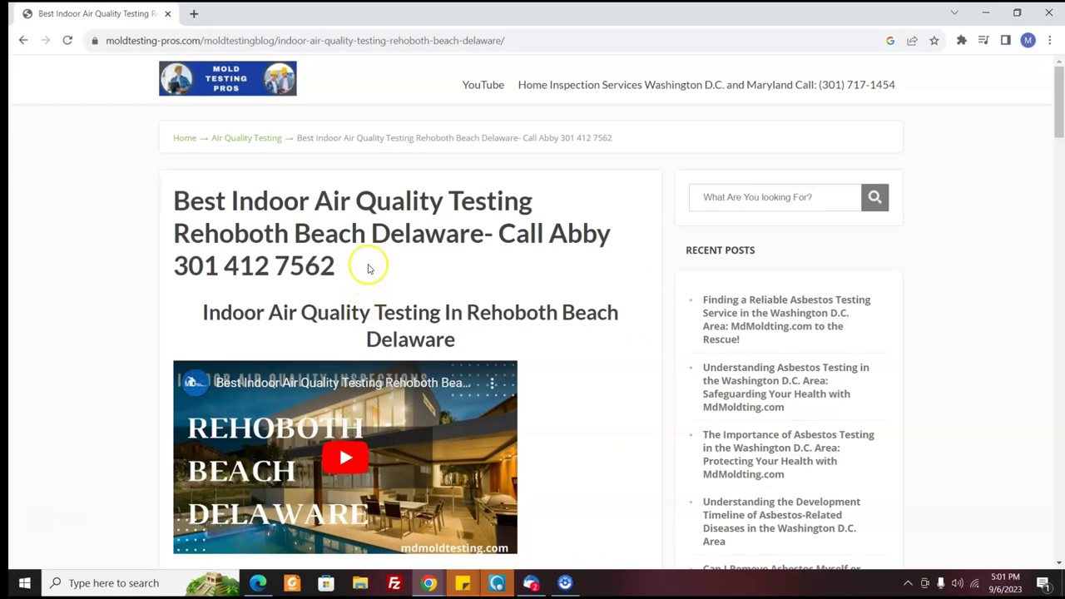
pyautogui.moveTo(1060, 109); pyautogui.dragTo(1060, 115)
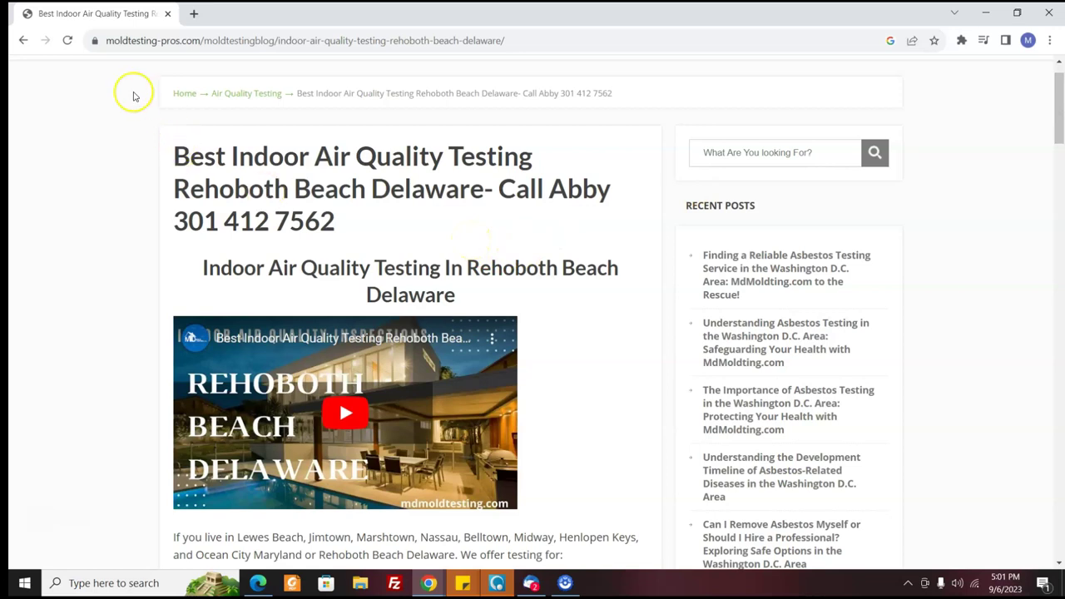
pyautogui.click(23, 41)
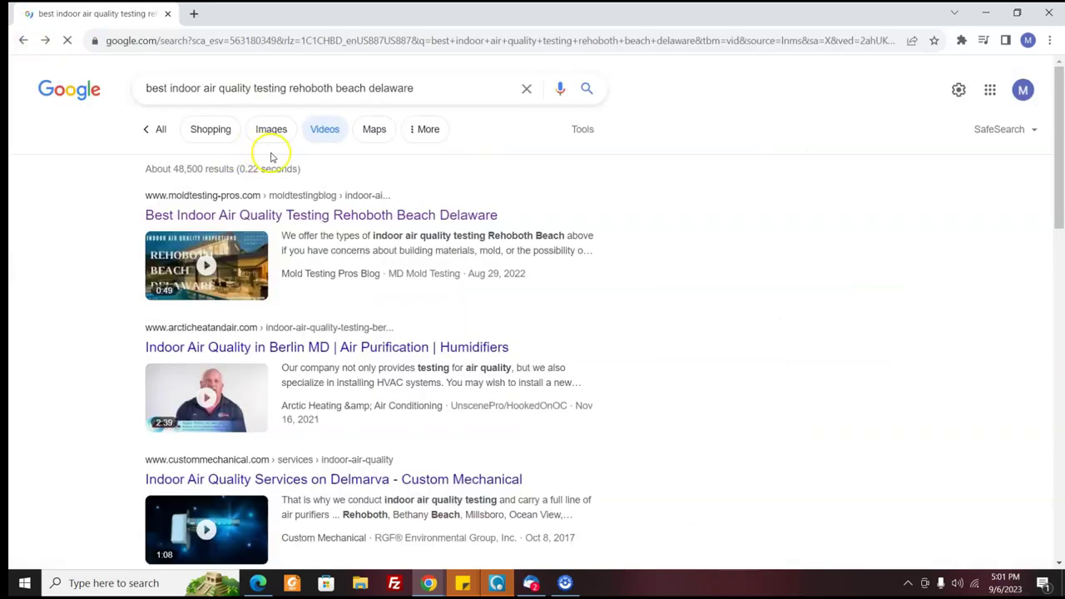
# Step: Scroll through the video results for the indoor air quality testing query
pyautogui.moveTo(1060, 195); pyautogui.dragTo(1059, 321)
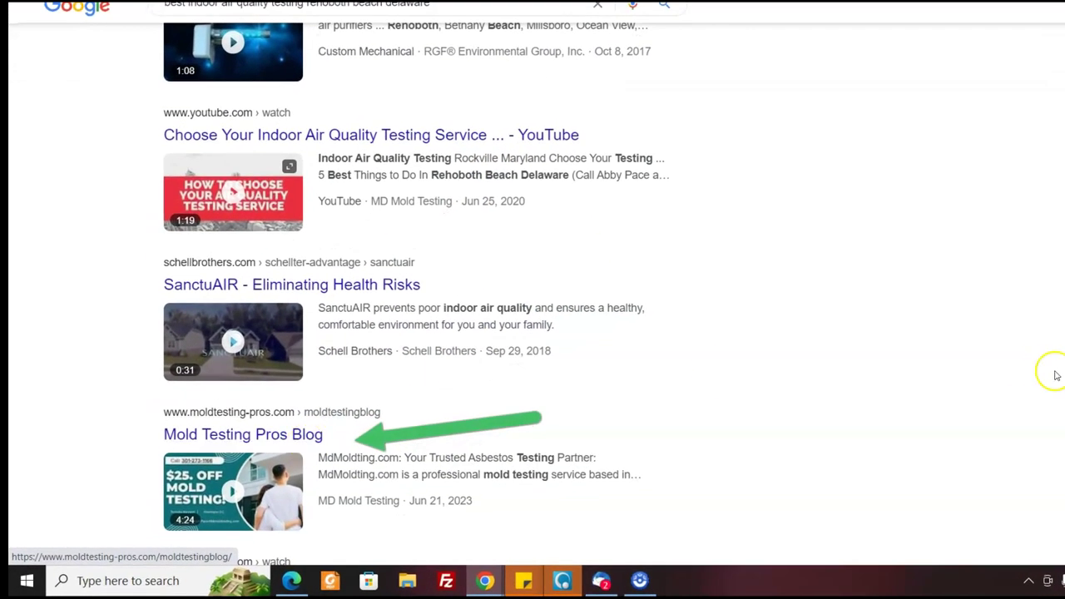
pyautogui.scroll(-3, 1051, 371)
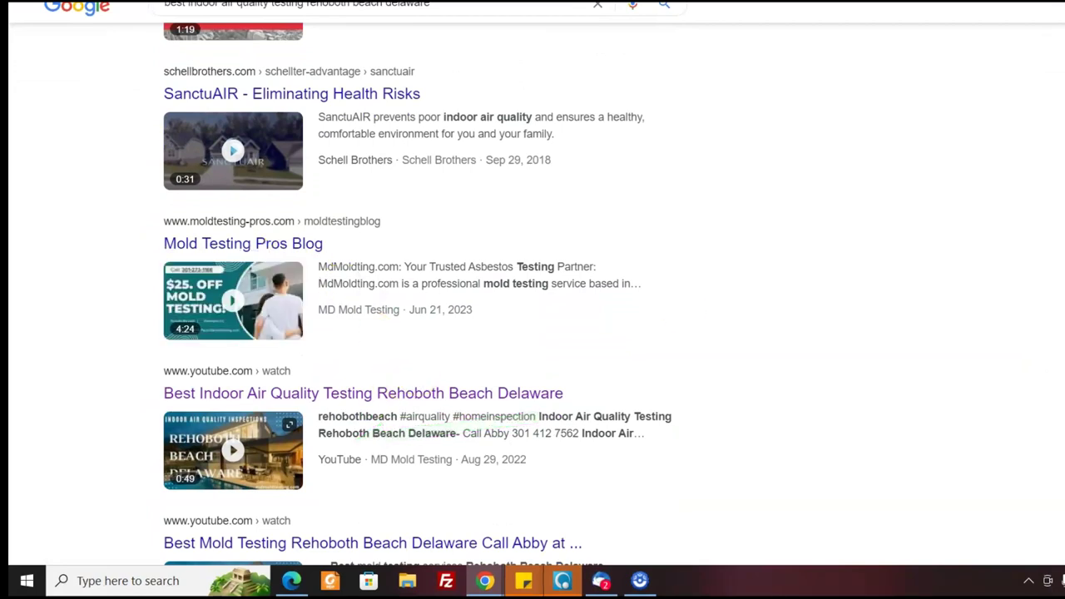
pyautogui.scroll(-5, 416, 291)
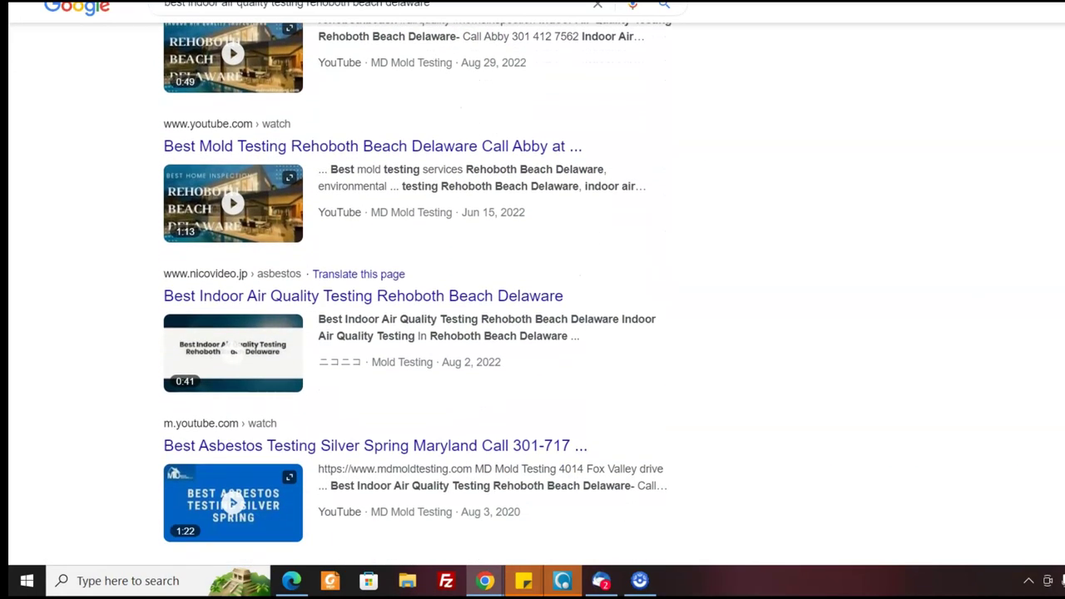
pyautogui.scroll(4, 582, 291)
pyautogui.rightClick(977, 41)
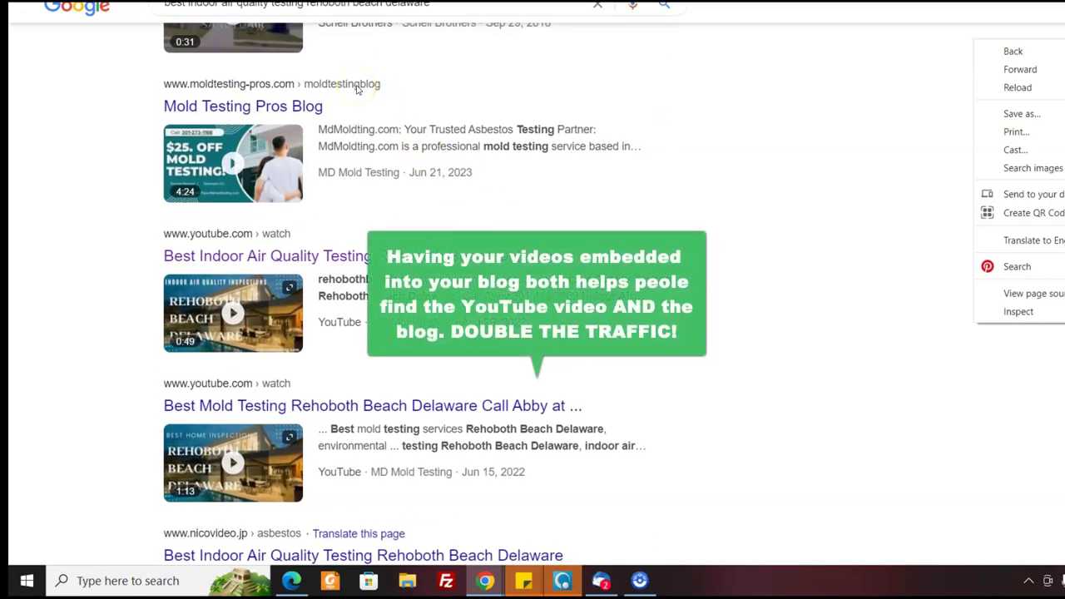
pyautogui.click(957, 395)
pyautogui.scroll(2, 832, 333)
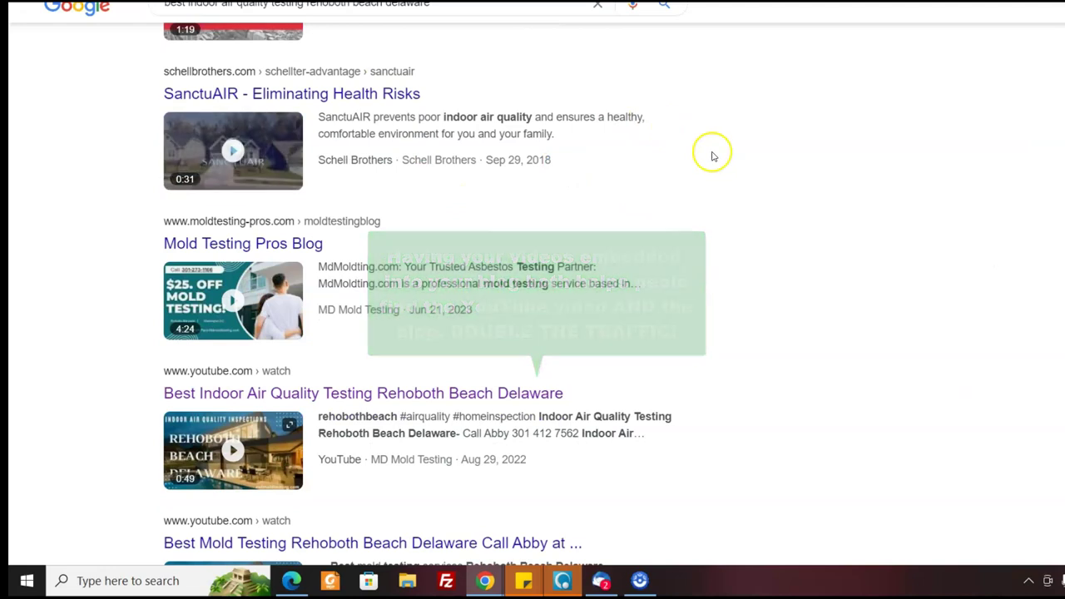
pyautogui.scroll(7, 416, 291)
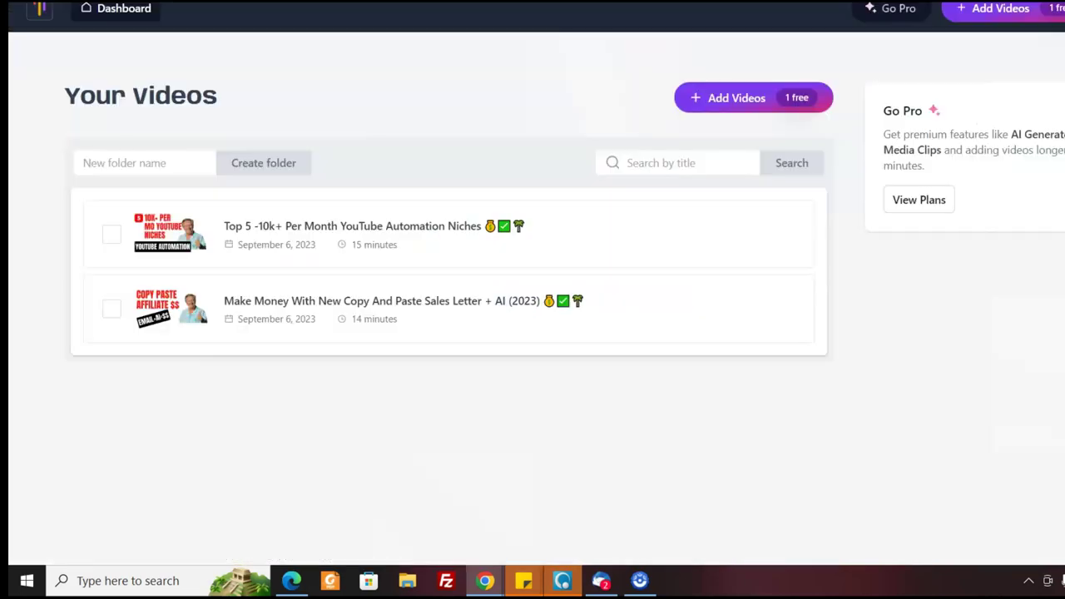
# Step: Start a YouTube import in VideoTap and paste the previously copied link into the URL field
pyautogui.click(725, 98)
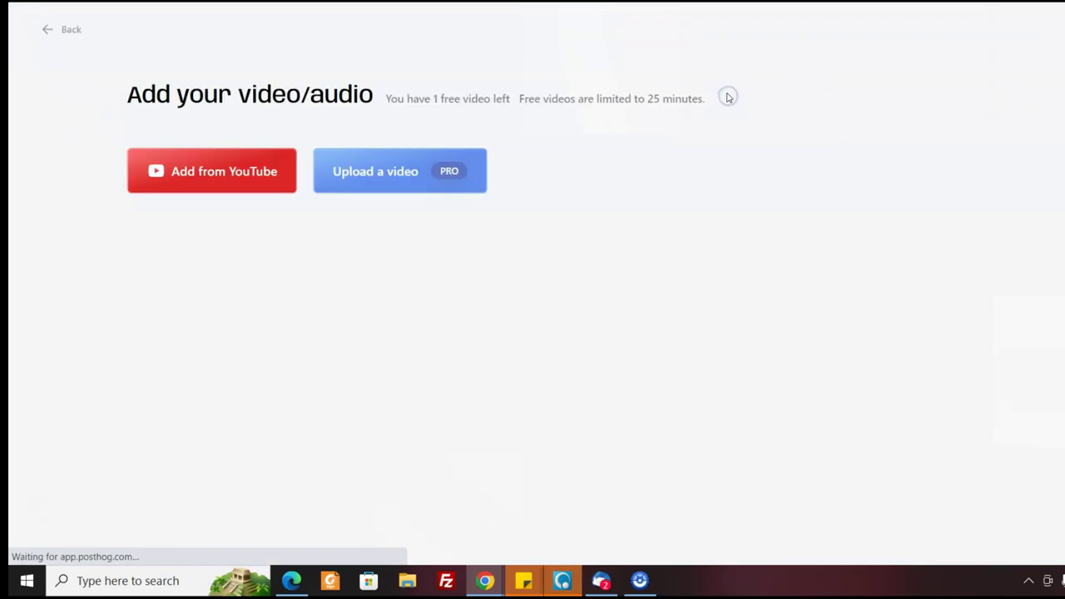
pyautogui.click(213, 175)
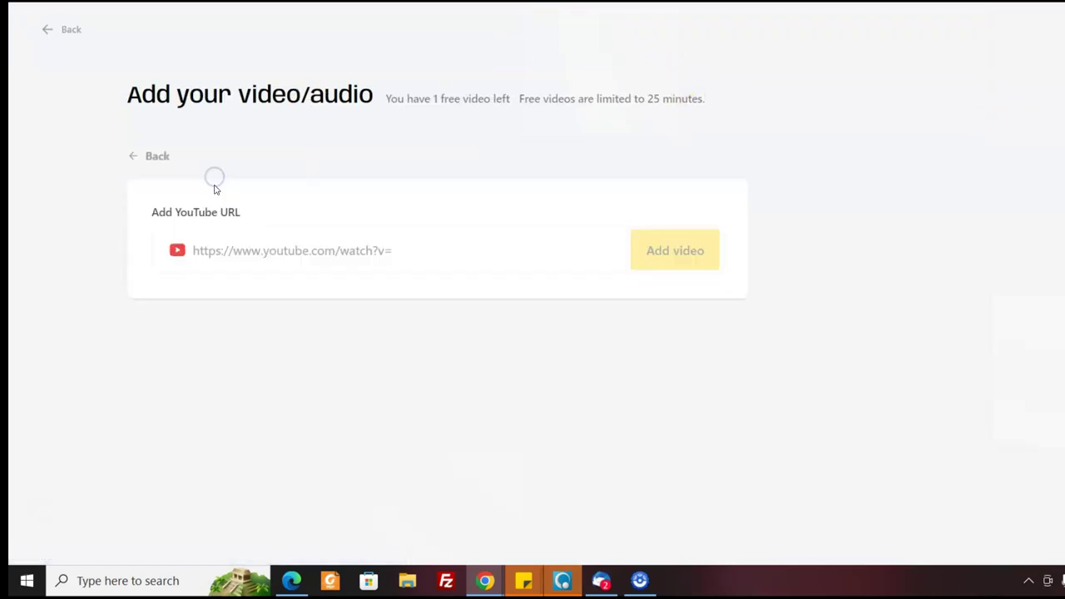
pyautogui.click(254, 255)
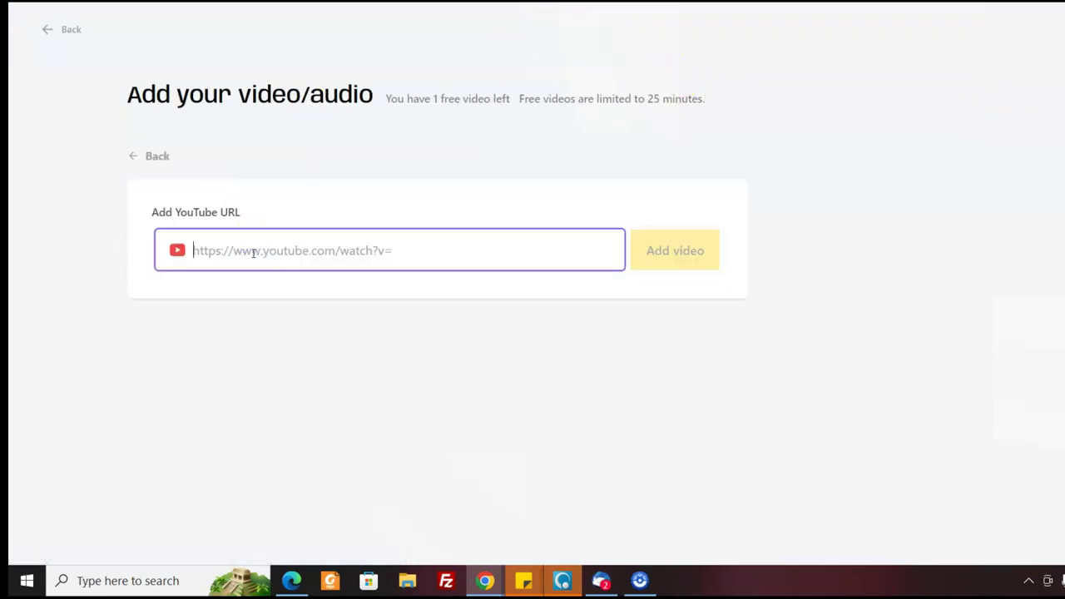
pyautogui.write('https://youtu.be/1_ir6kOEk1g?si=WzxHw94XF6O4tCQh')
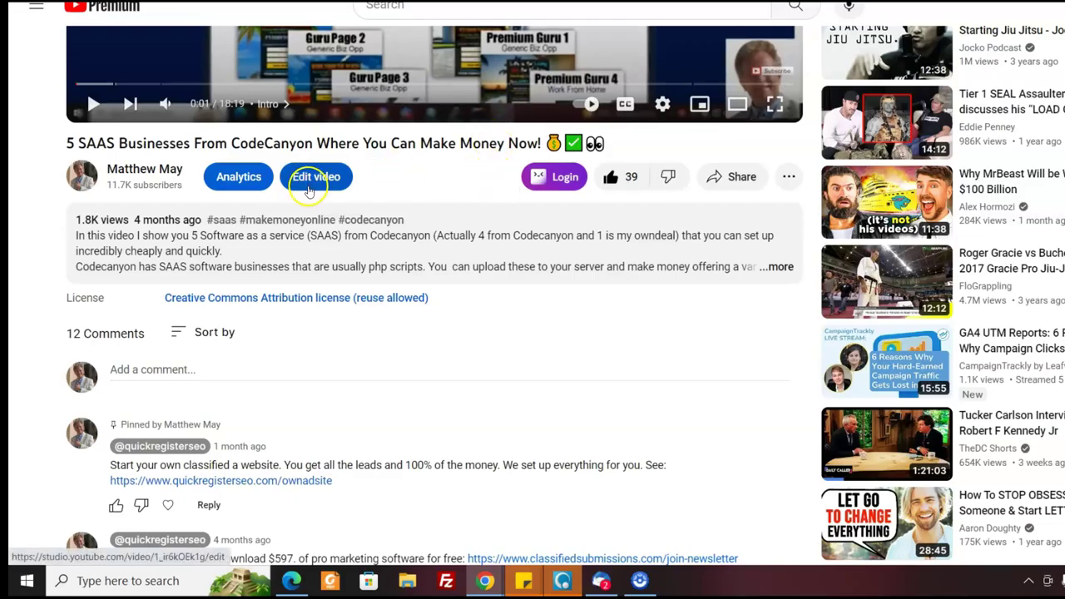
# Step: Replace the URL with the 5 SAAS Businesses From CodeCanyon share link, add it, and start processing
pyautogui.click(724, 176)
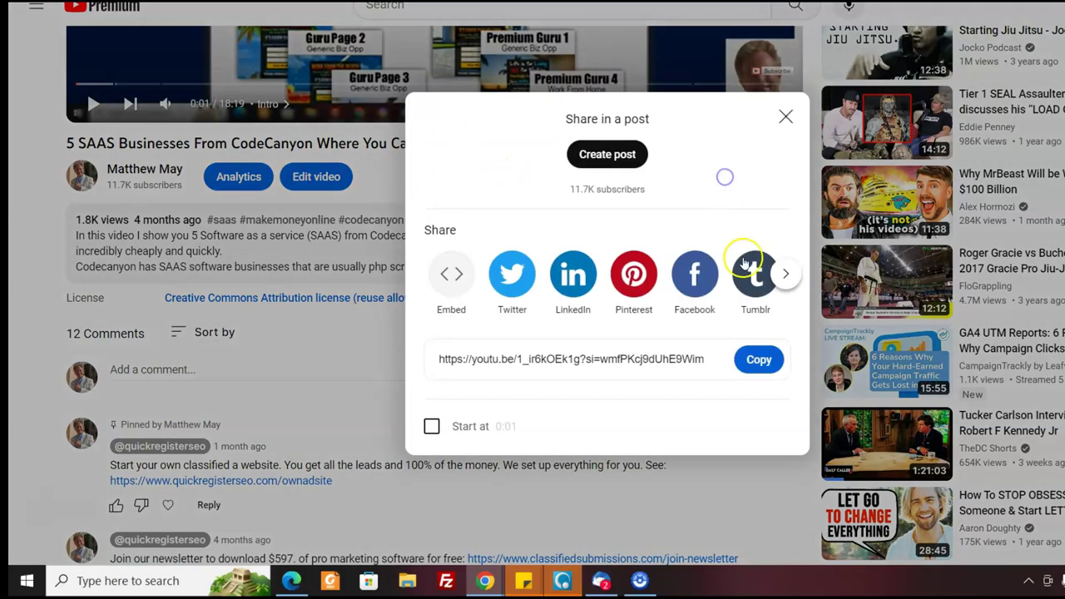
pyautogui.click(757, 359)
pyautogui.click(785, 117)
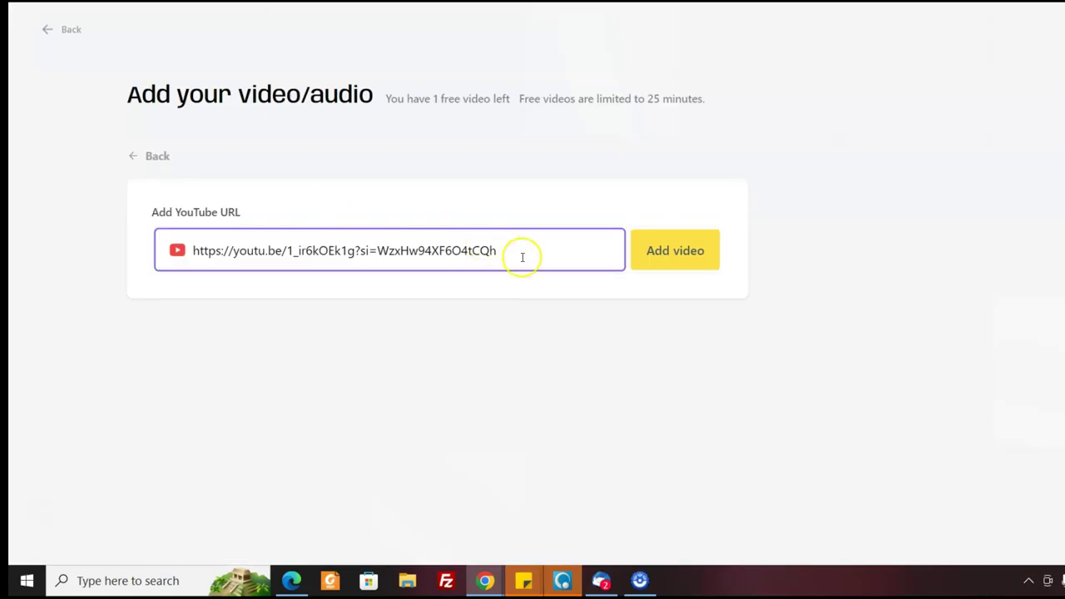
pyautogui.moveTo(520, 254); pyautogui.dragTo(130, 241)
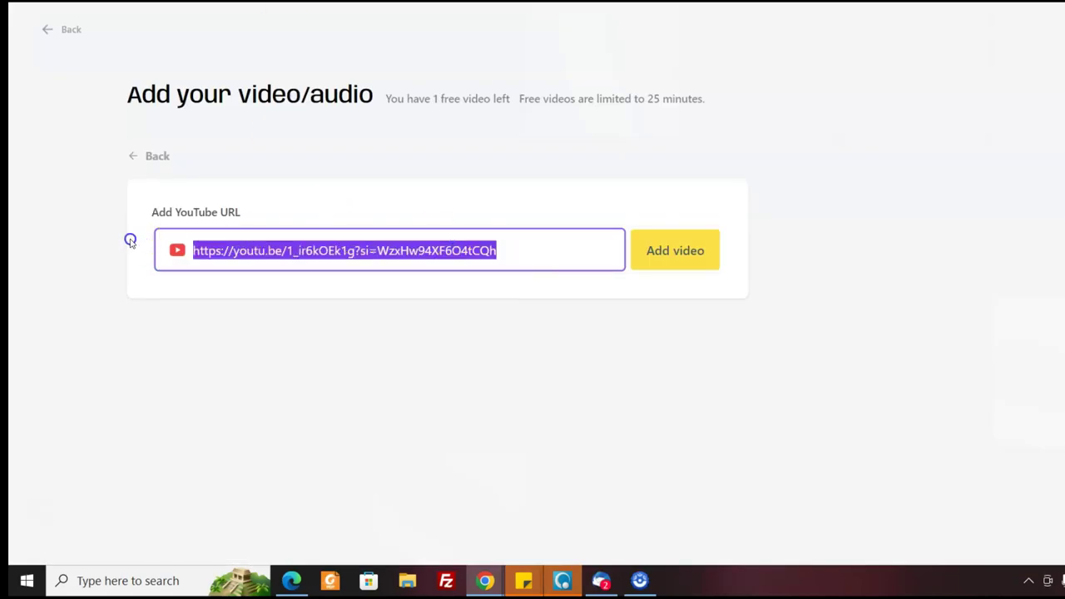
pyautogui.hotkey('ctrl', 'v')
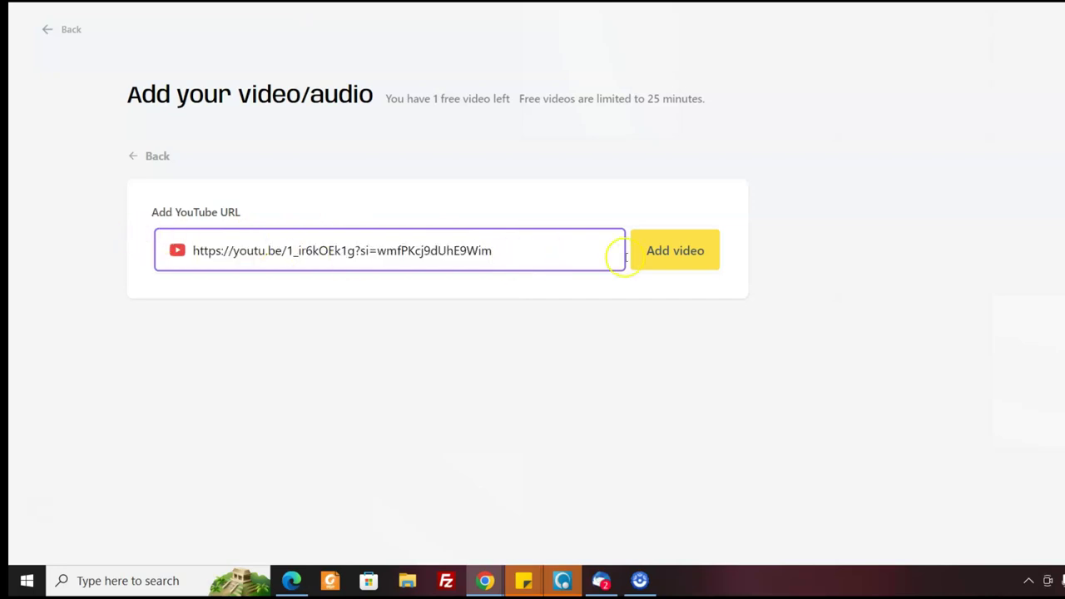
pyautogui.click(670, 257)
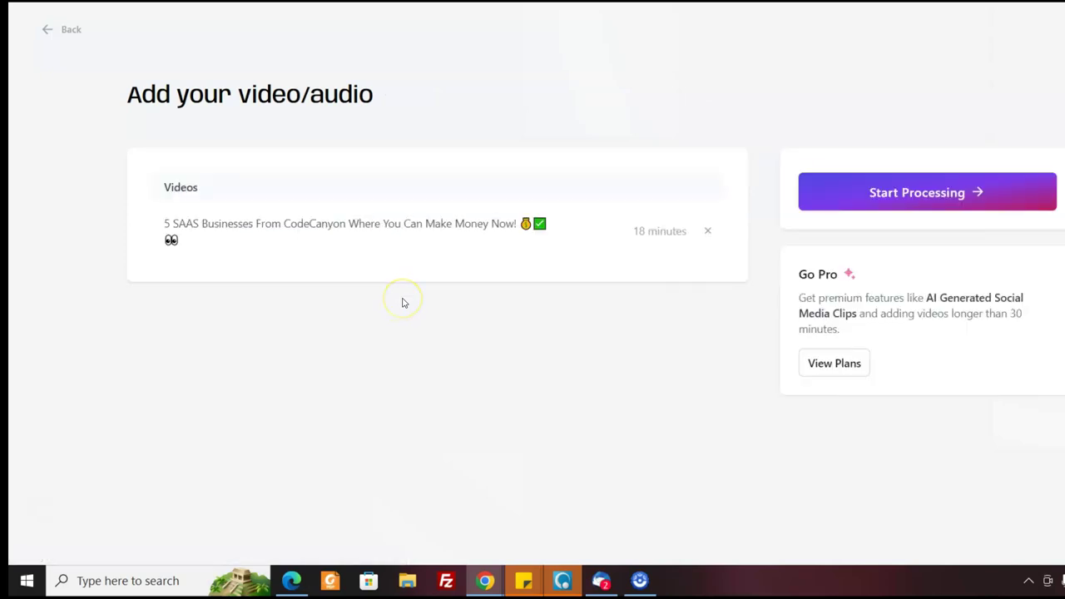
pyautogui.click(886, 193)
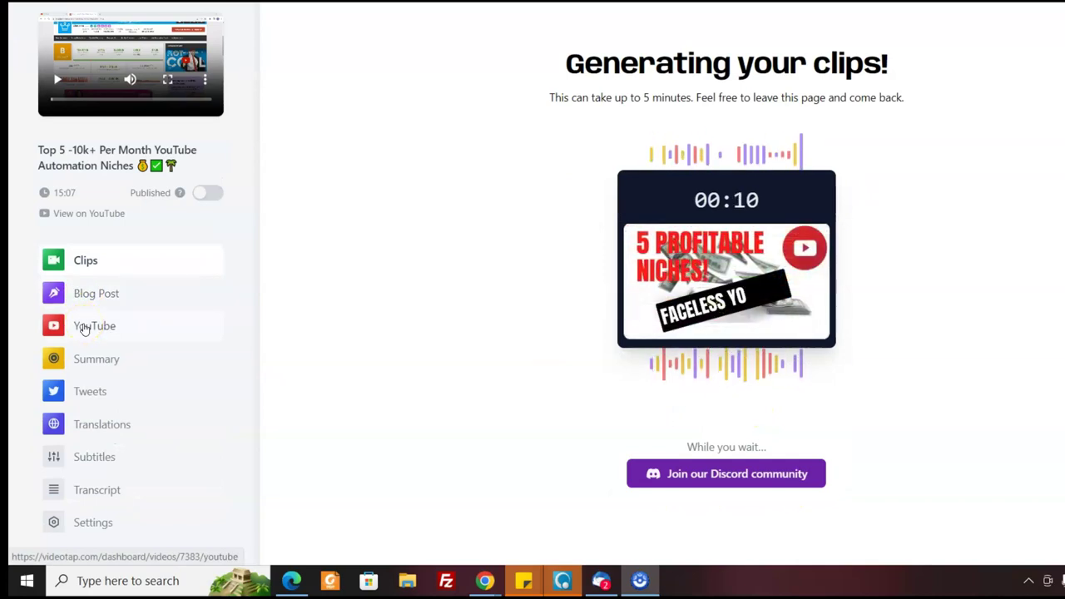
# Step: Copy all the generated YouTube tags and select the full YouTube description text
pyautogui.click(84, 328)
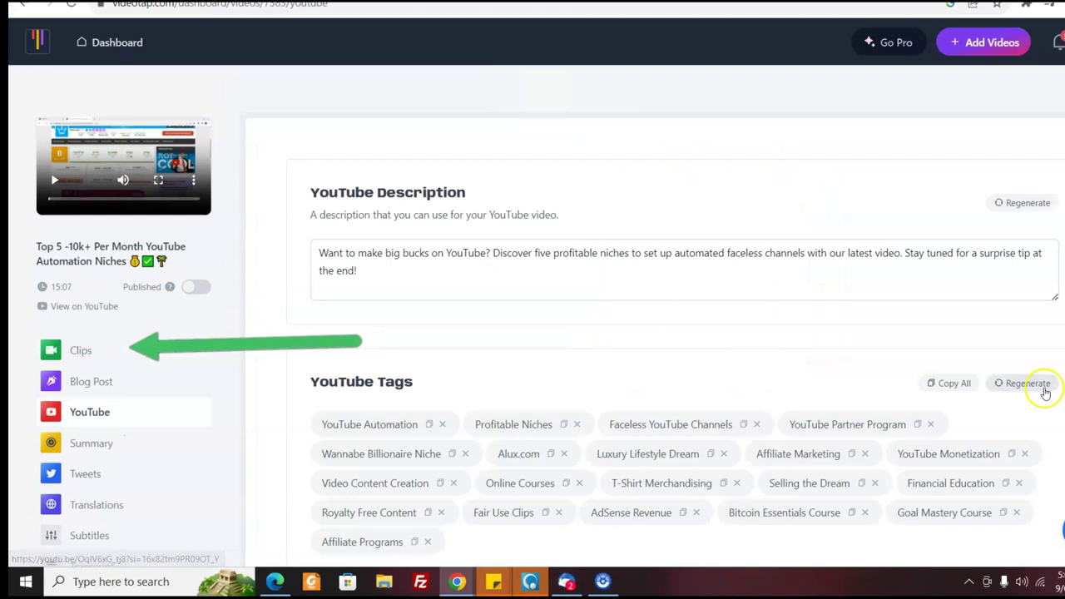
pyautogui.scroll(-5, 665, 333)
pyautogui.scroll(4, 665, 332)
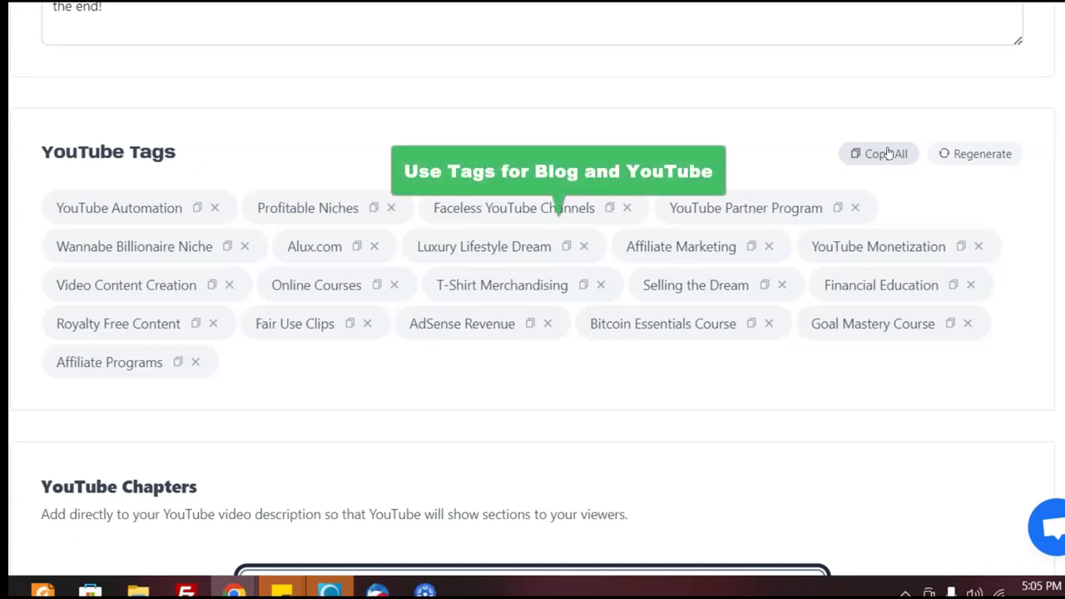
pyautogui.click(877, 158)
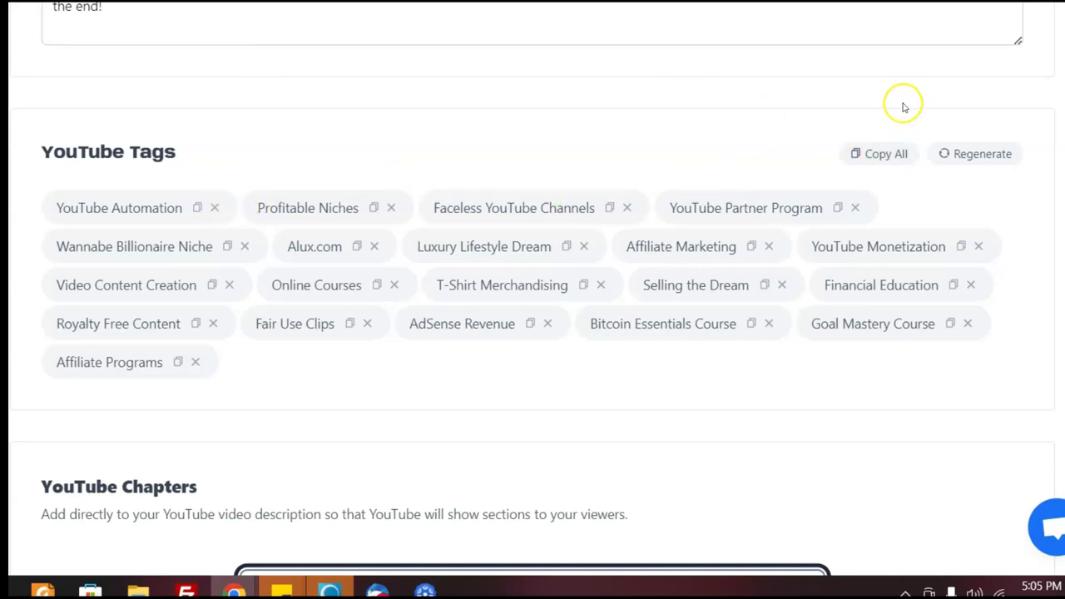
pyautogui.scroll(1, 1045, 180)
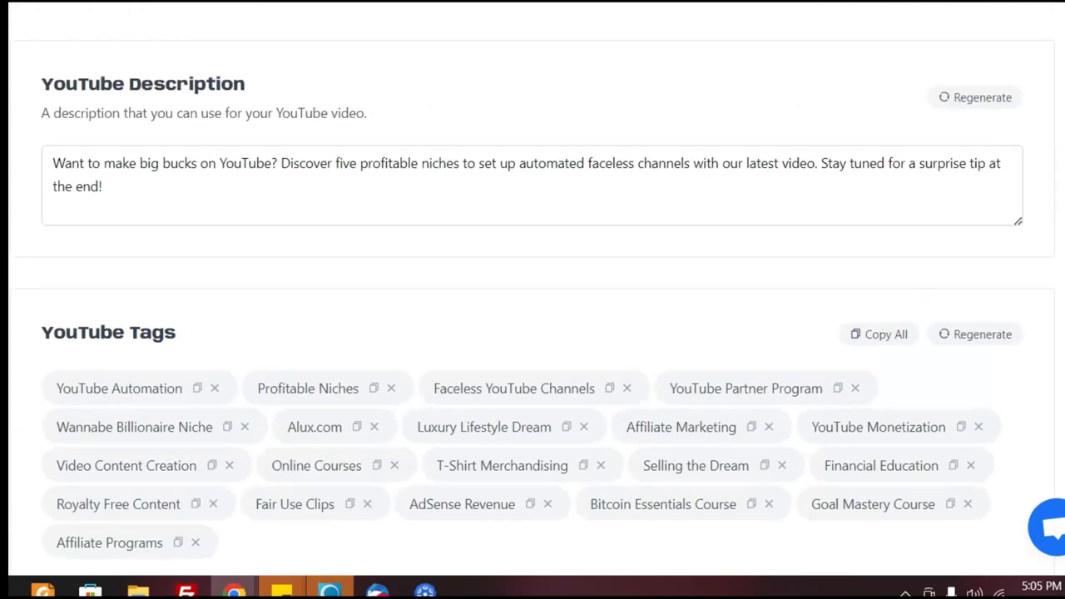
pyautogui.moveTo(103, 187); pyautogui.dragTo(55, 159)
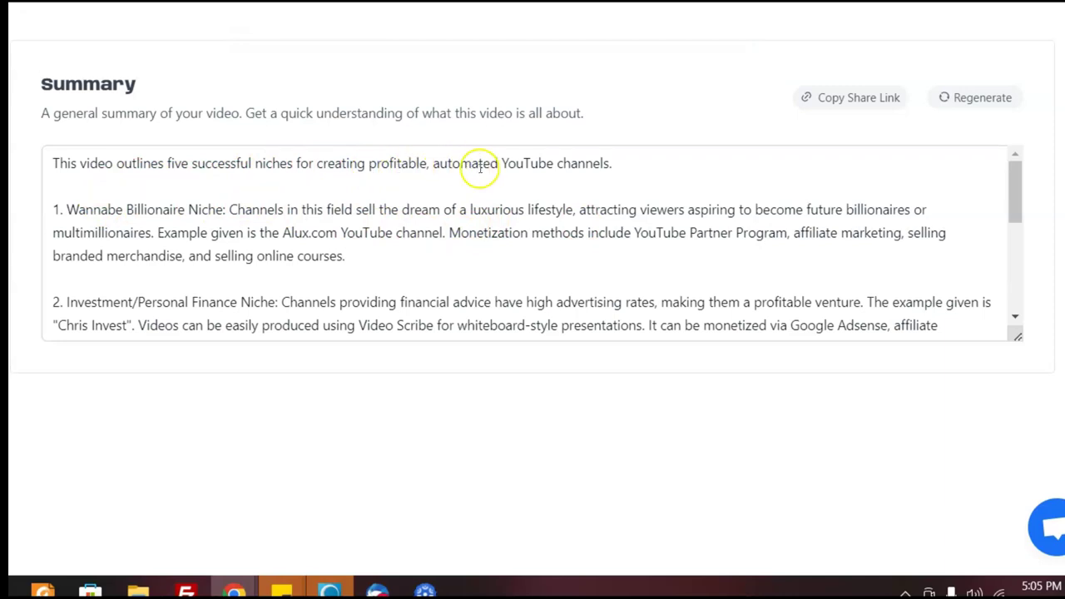
# Step: Select all the text of the summary covering the five automation niches
pyautogui.moveTo(1013, 186); pyautogui.dragTo(44, 132)
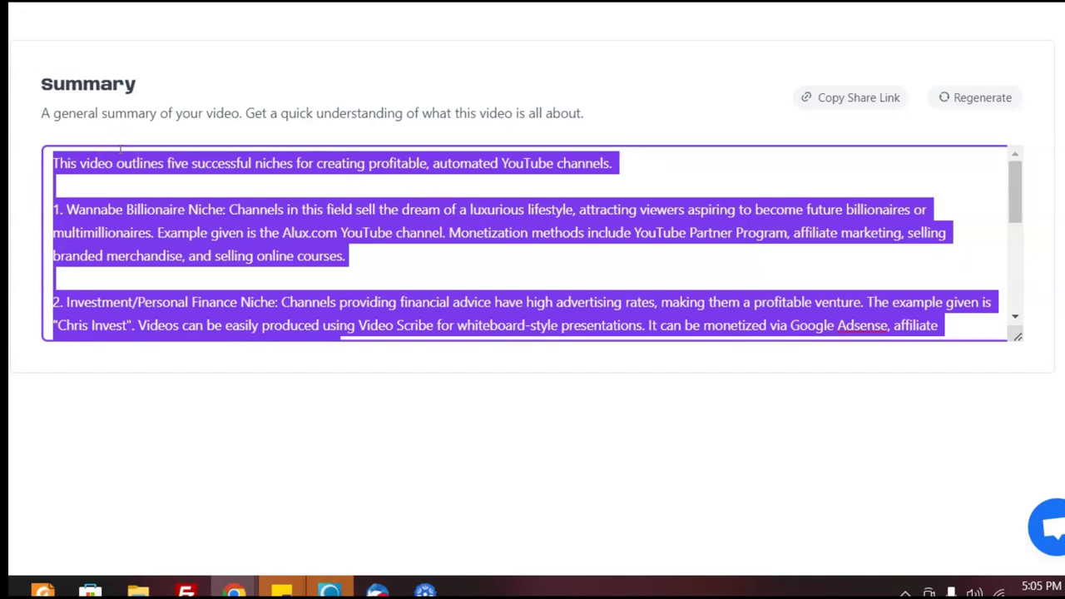
pyautogui.click(120, 150)
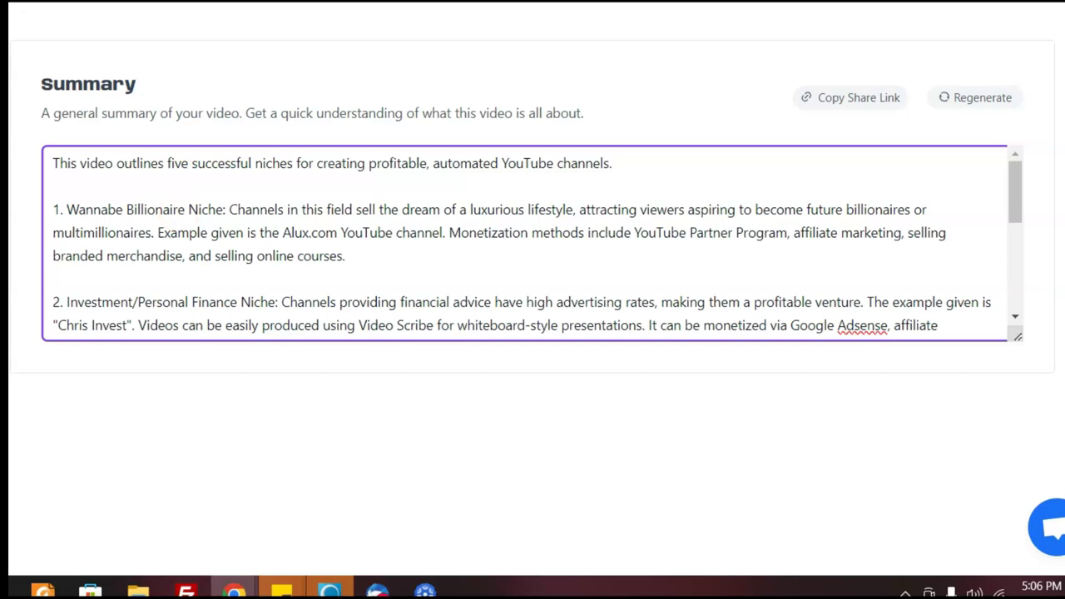
pyautogui.hotkey('ctrl', 'a')
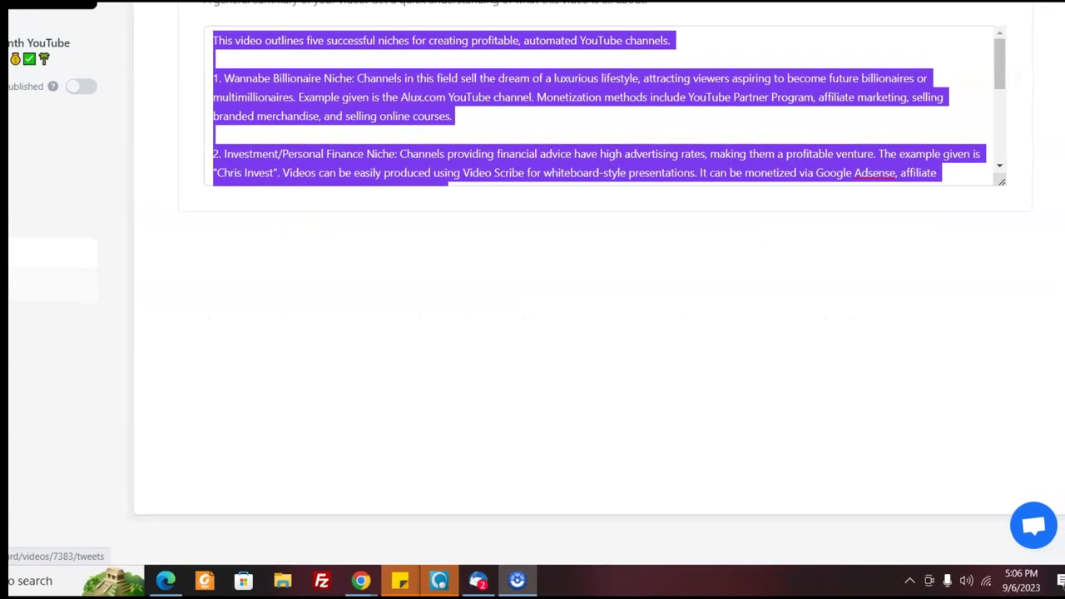
# Step: Post tweet 1 on X with its VideoTap link replaced by the youtu.be video link
pyautogui.click(361, 580)
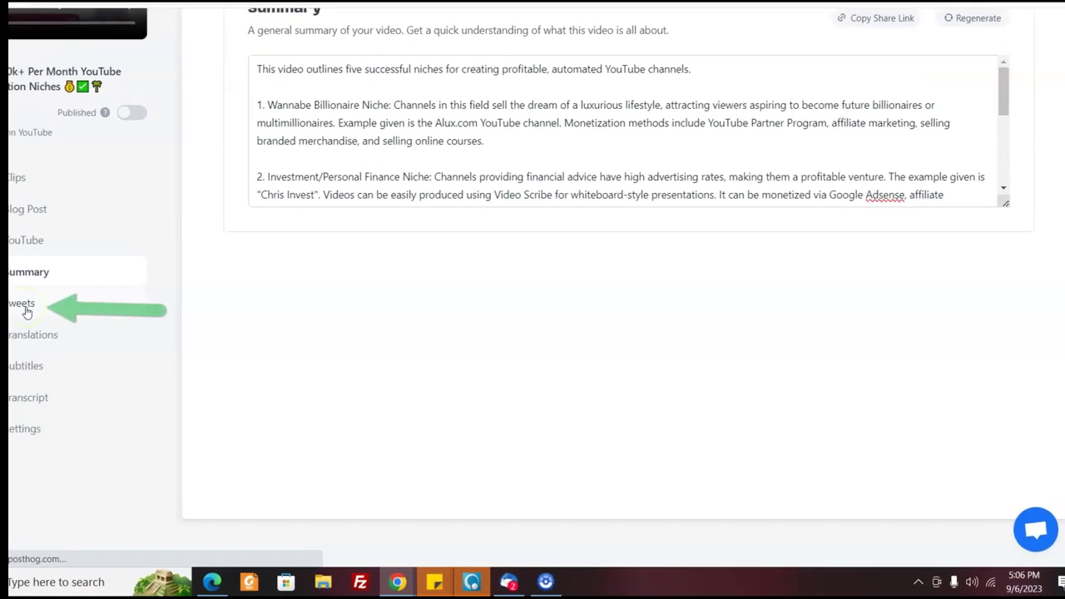
pyautogui.click(39, 312)
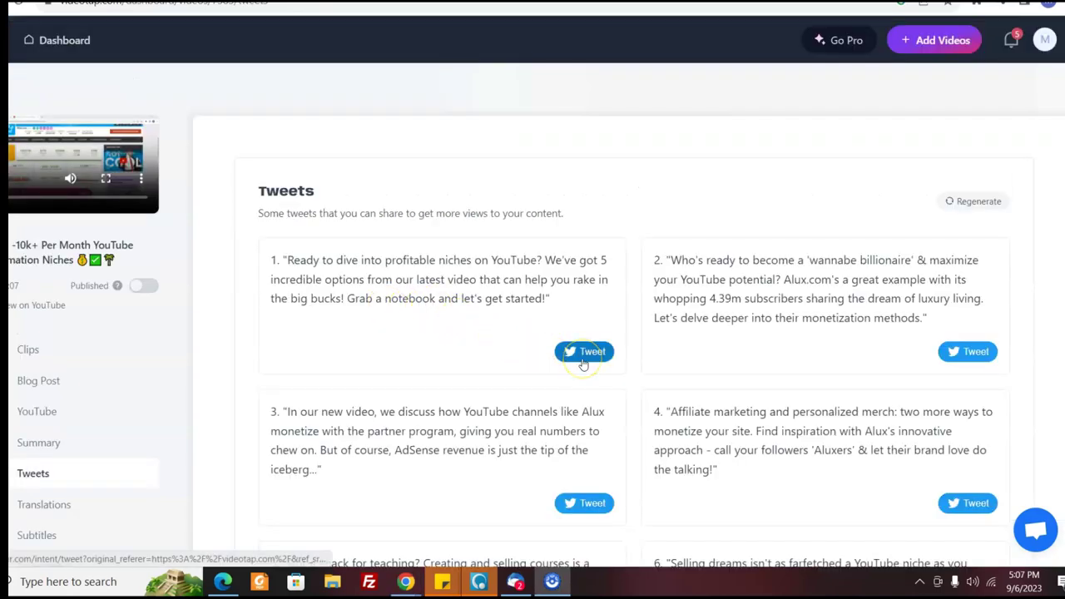
pyautogui.click(585, 355)
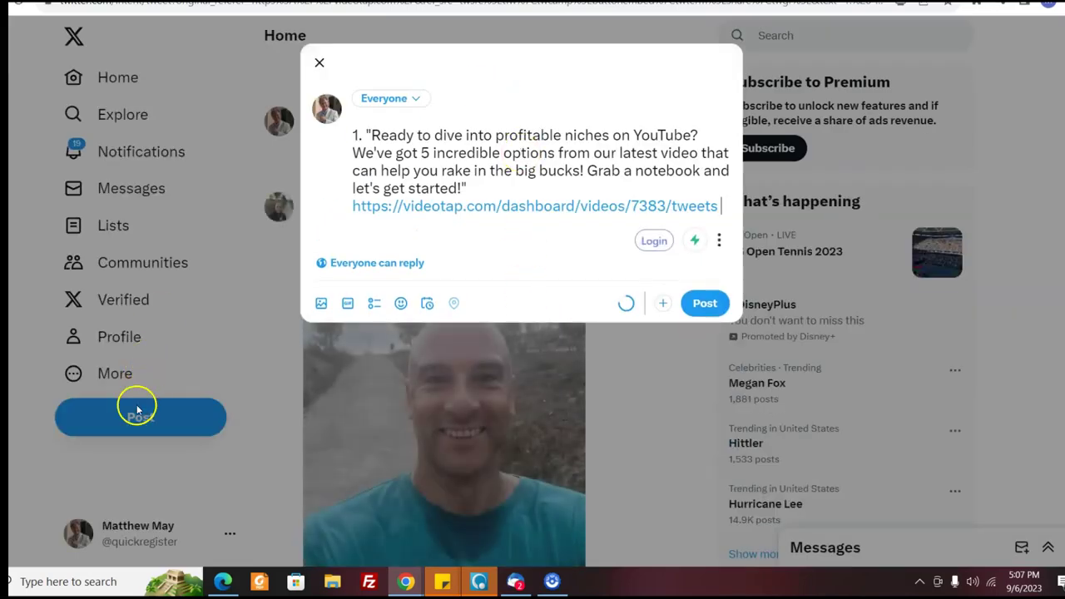
pyautogui.moveTo(708, 197); pyautogui.dragTo(353, 223)
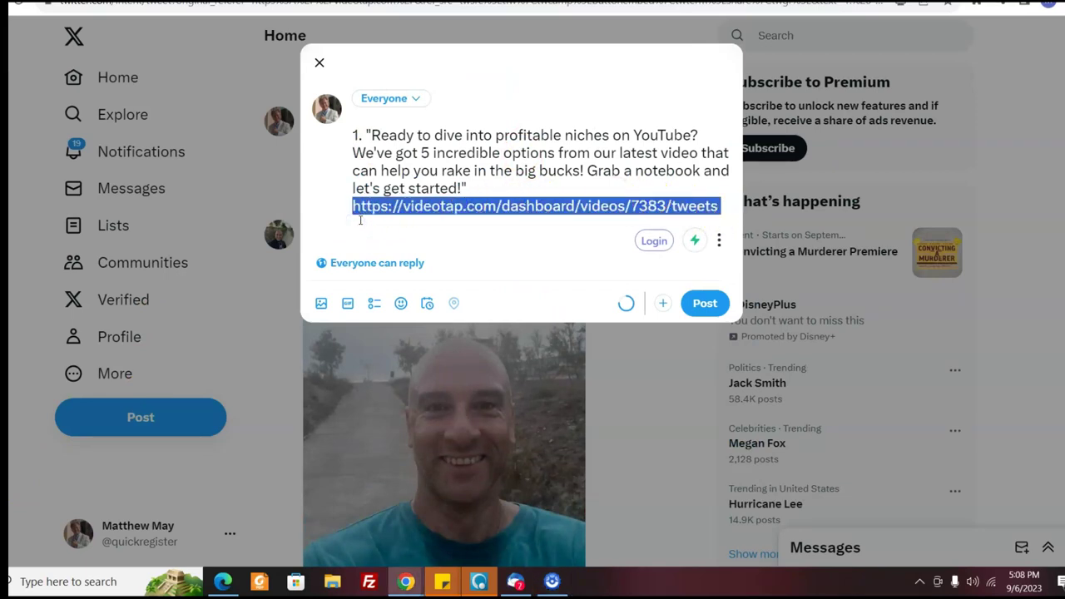
pyautogui.press('BackSpace')
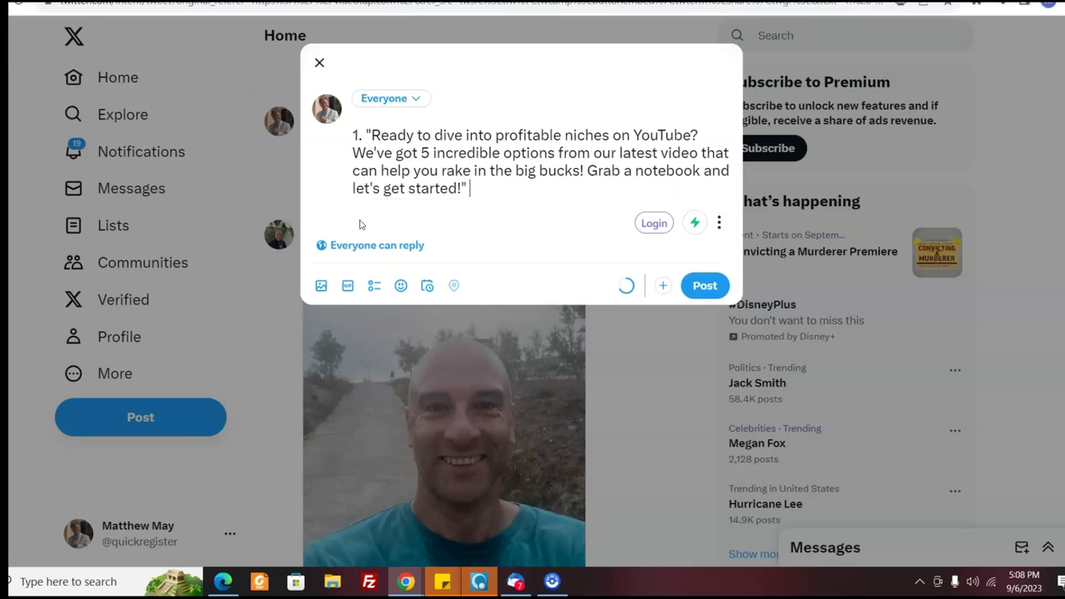
pyautogui.write('https://youtu.be/OqIV6xG_tj8?si=vfwZurVYvwuFDQy0')
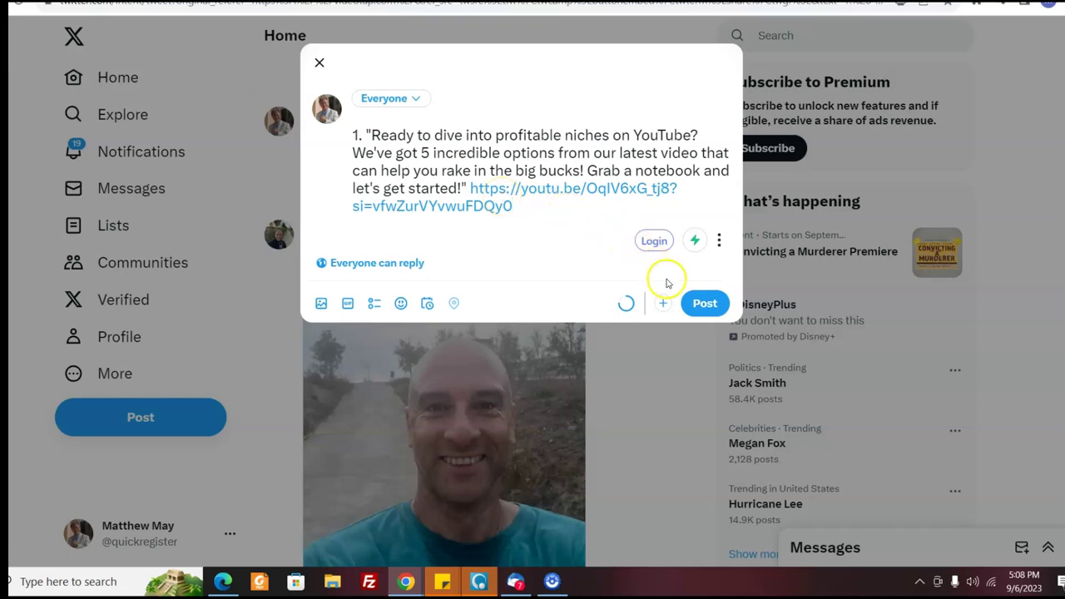
pyautogui.click(704, 304)
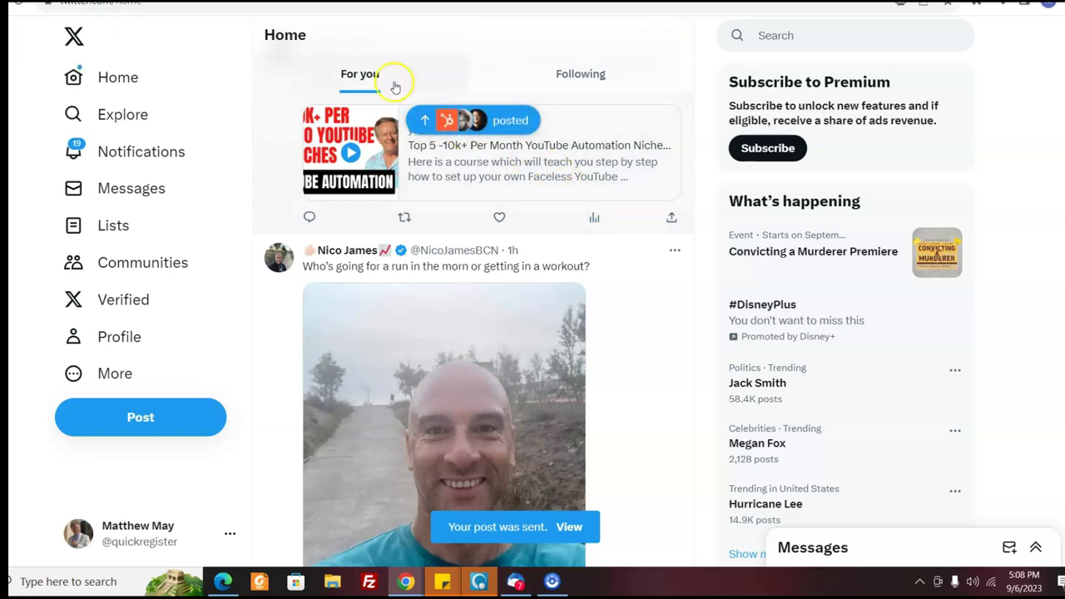
# Step: Check the X profile page for the first post, then close that tab
pyautogui.click(133, 5)
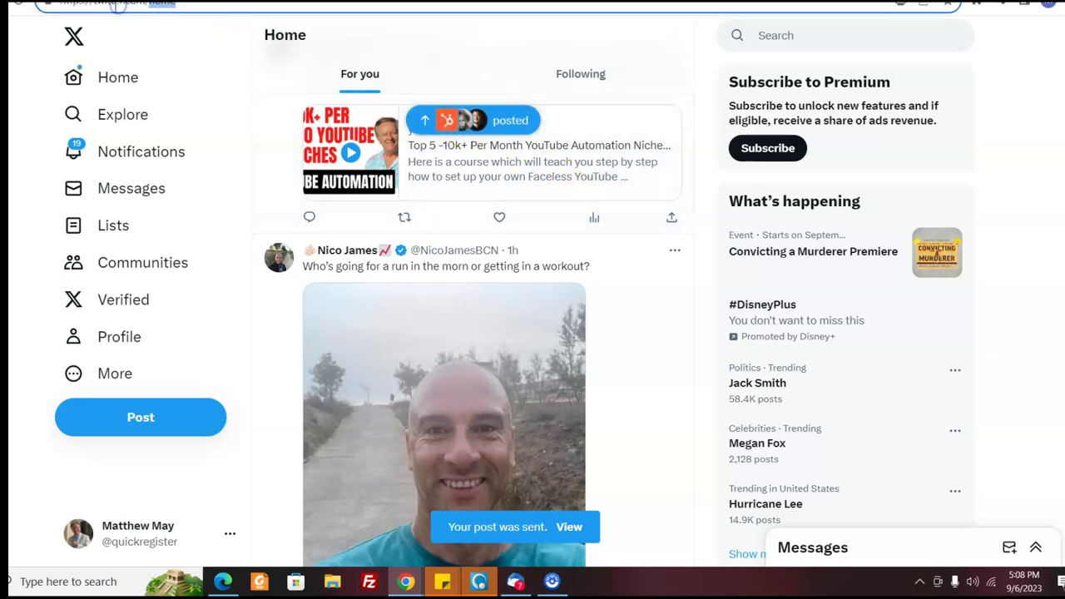
pyautogui.press('BackSpace')
pyautogui.write('quickregister')
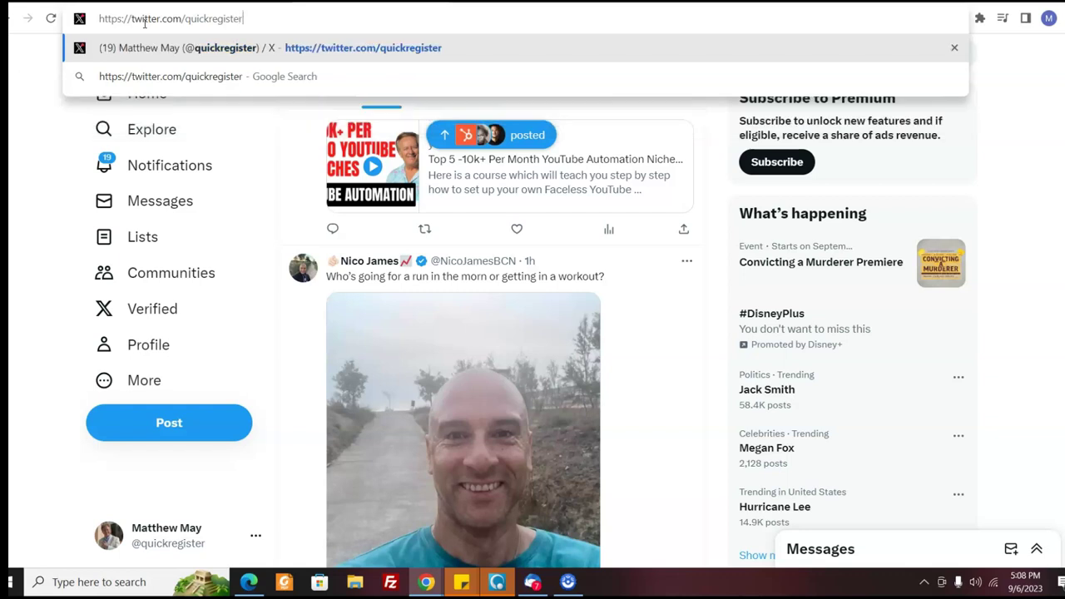
pyautogui.press('Return')
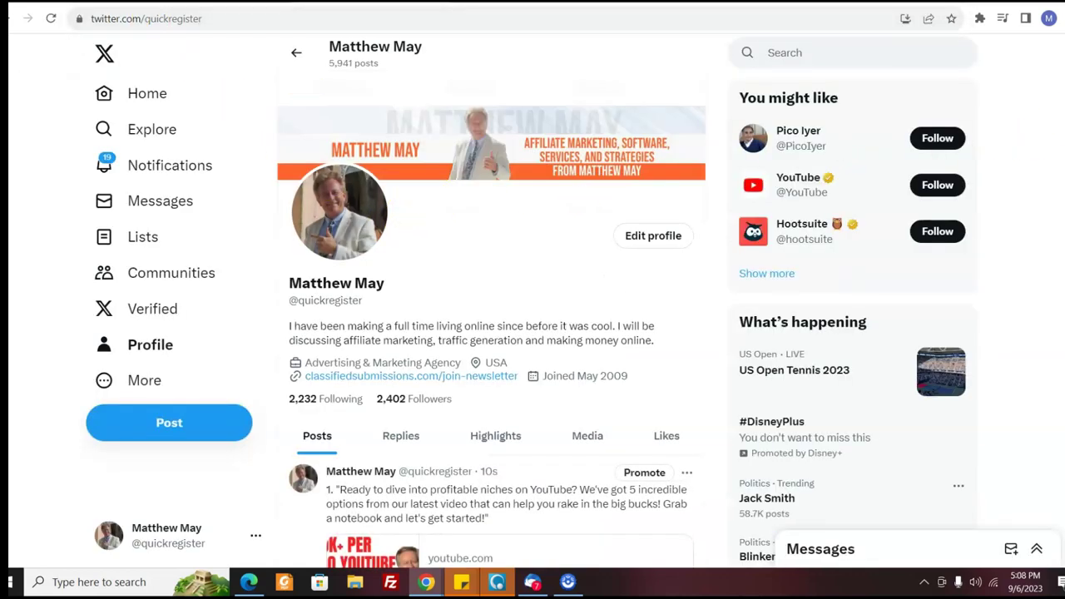
pyautogui.scroll(-3, 952, 155)
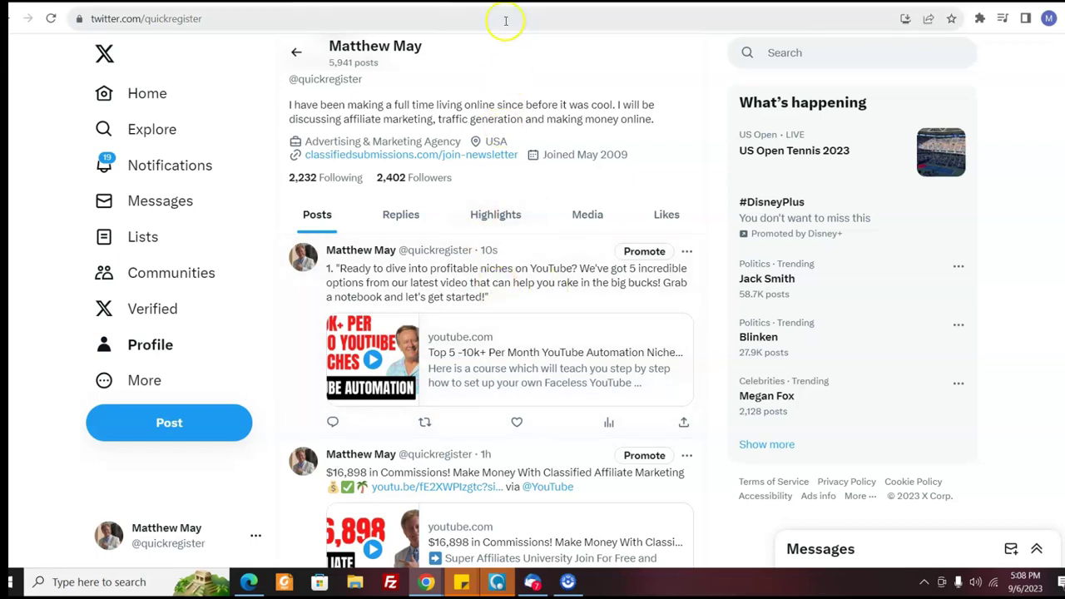
pyautogui.hotkey('ctrl', 'w')
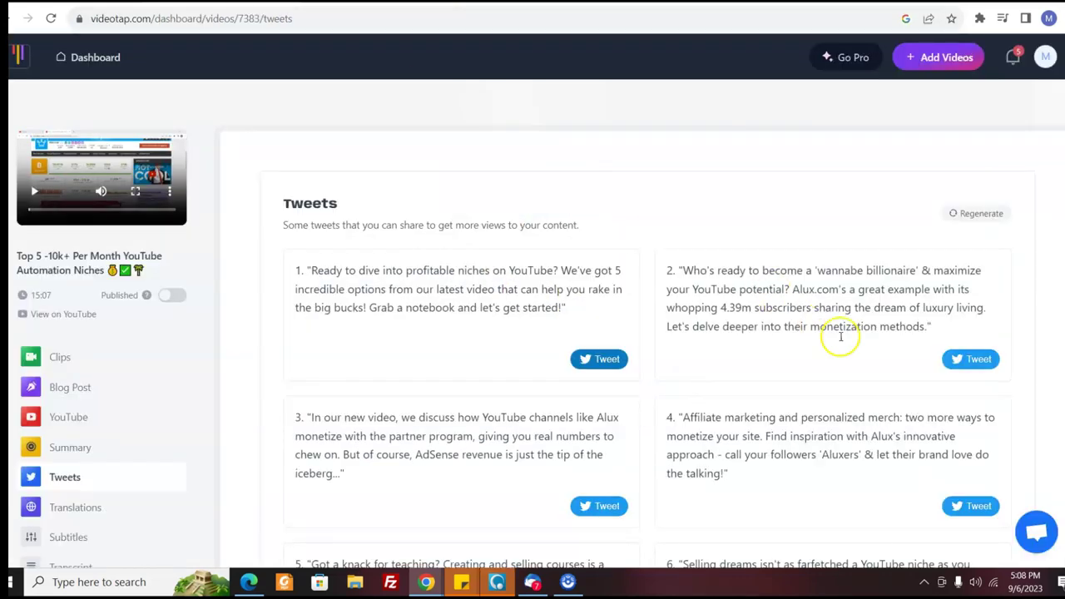
# Step: Post VideoTap's second tweet on X, with the YouTube video link replacing the VideoTap link
pyautogui.click(978, 359)
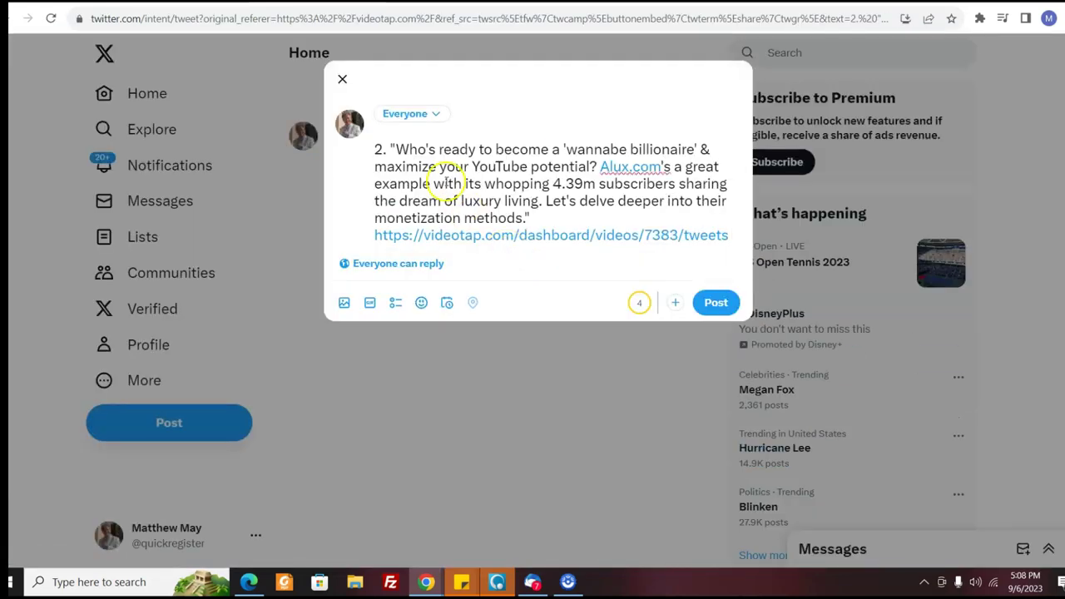
pyautogui.moveTo(728, 236); pyautogui.dragTo(359, 237)
pyautogui.write('https://youtu.be/OqlV6xG_tj8?si=vfwZurVYvwuFDQy0')
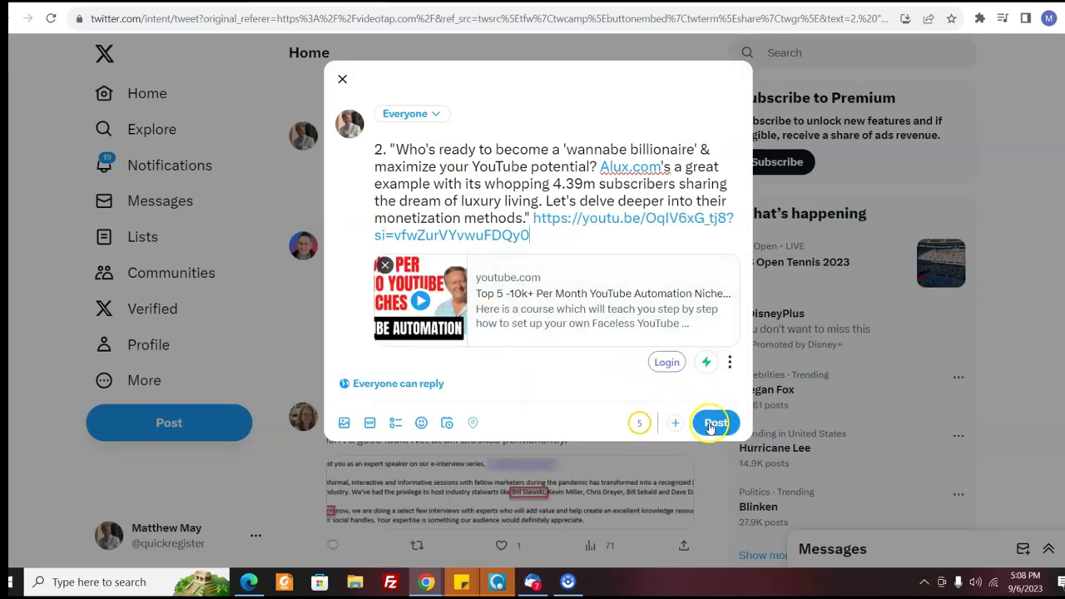
pyautogui.click(715, 424)
# Step: Confirm tweets 1 and 2 appear on the X profile, then return to VideoTap's tweet list
pyautogui.scroll(-2, 618, 293)
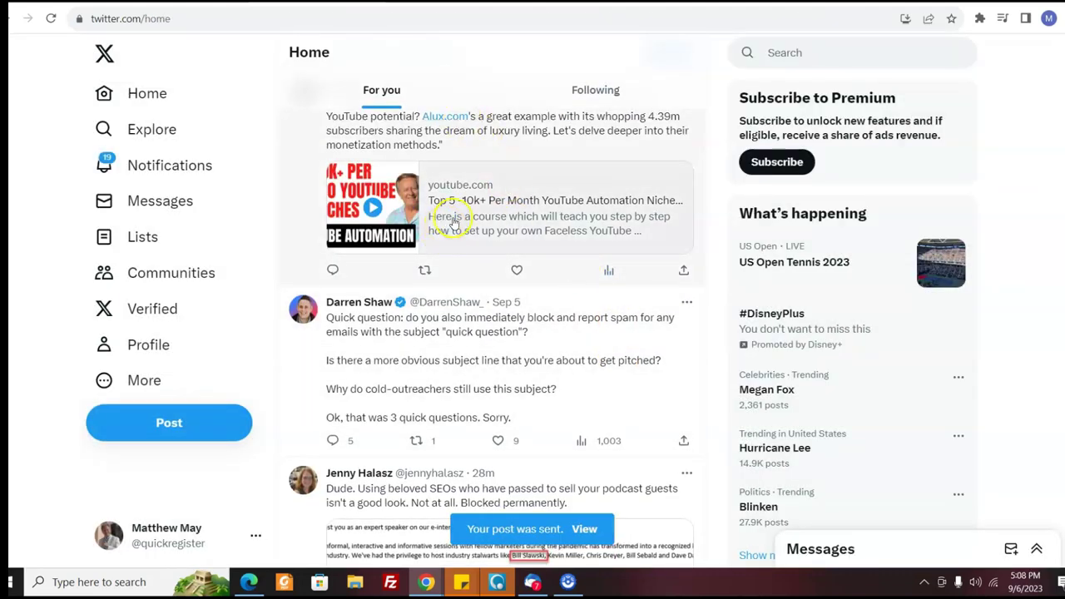
pyautogui.click(276, 14)
pyautogui.doubleClick(186, 18)
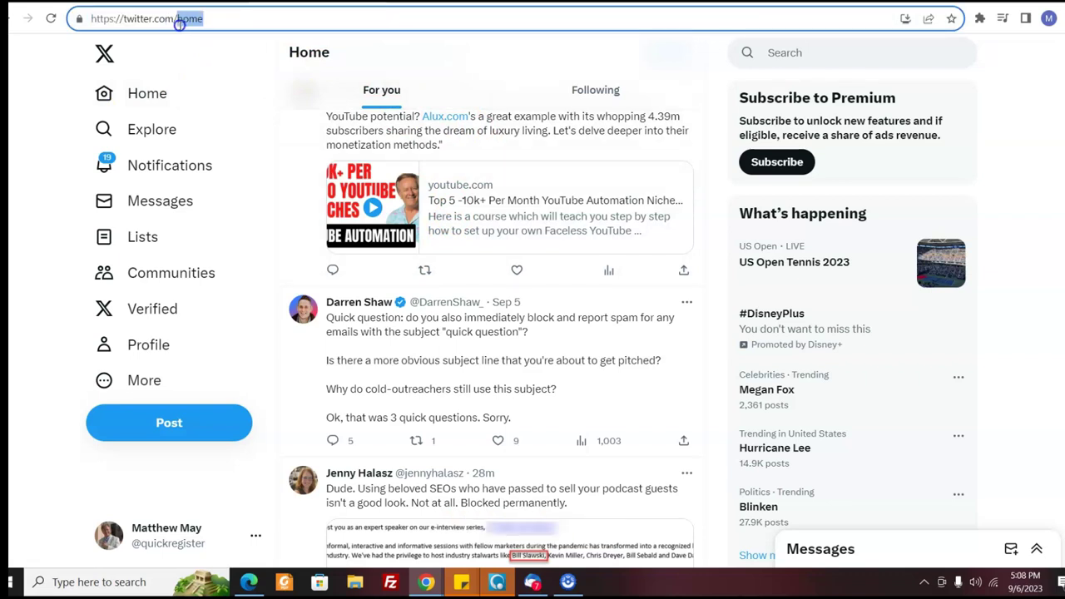
pyautogui.press('BackSpace')
pyautogui.write('quickregister')
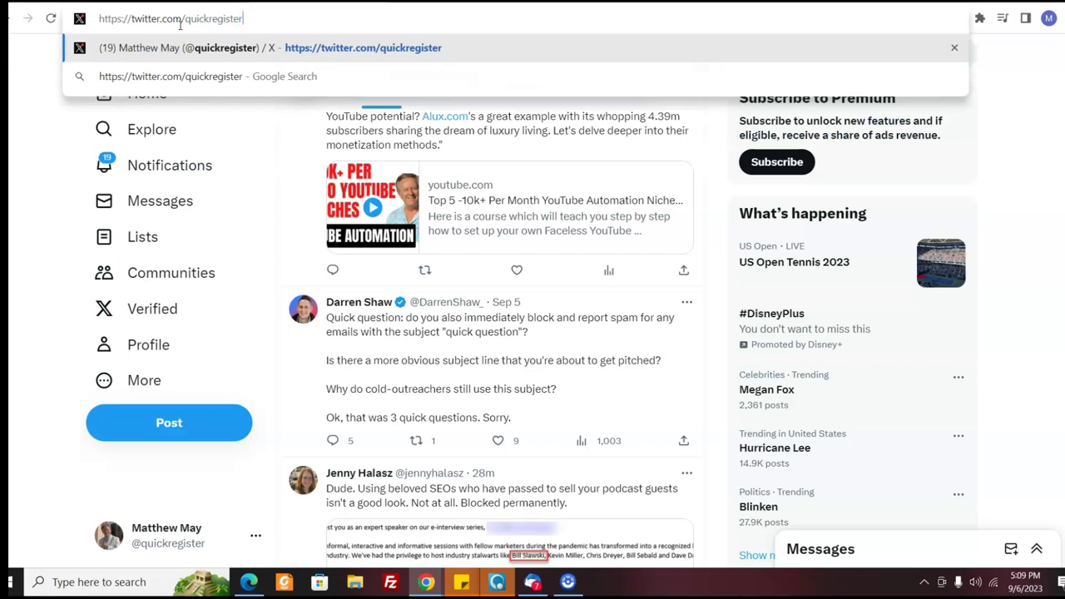
pyautogui.press('Return')
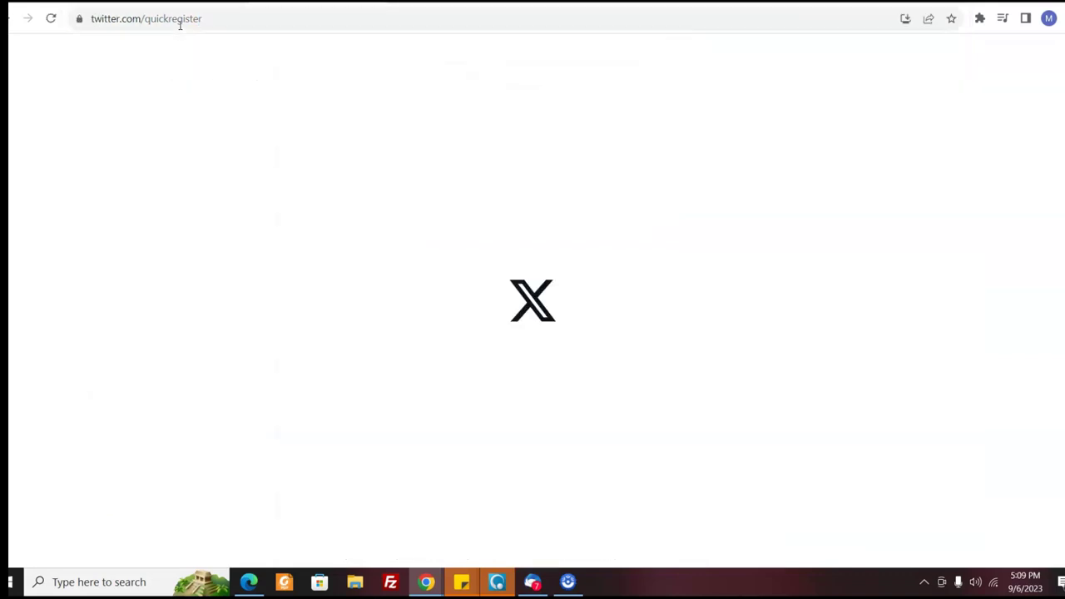
pyautogui.click(196, 38)
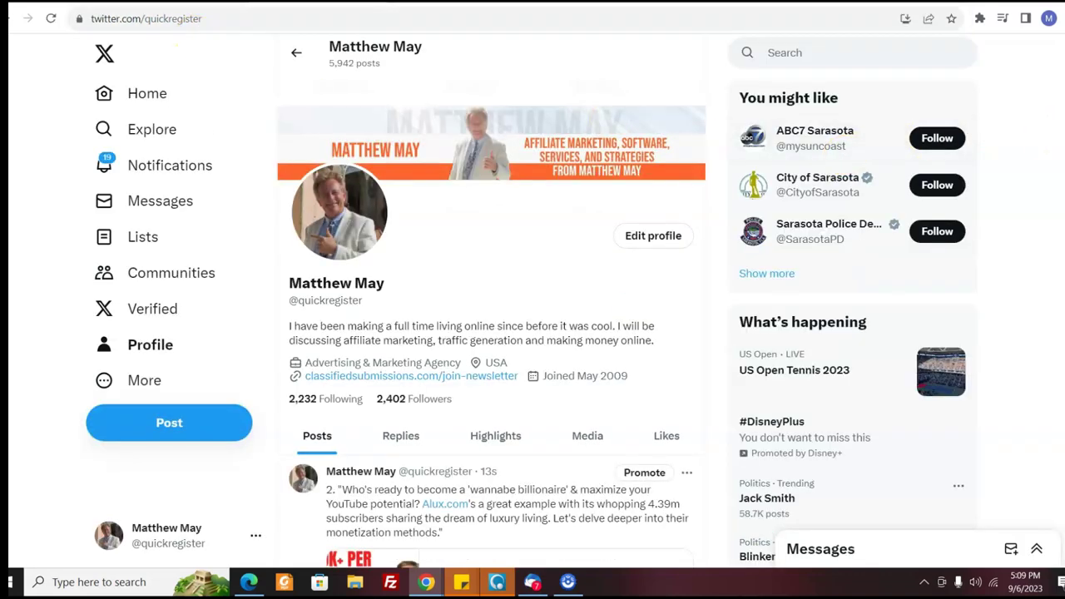
pyautogui.scroll(-5, 1048, 136)
pyautogui.scroll(2, 1048, 136)
pyautogui.scroll(1, 627, 320)
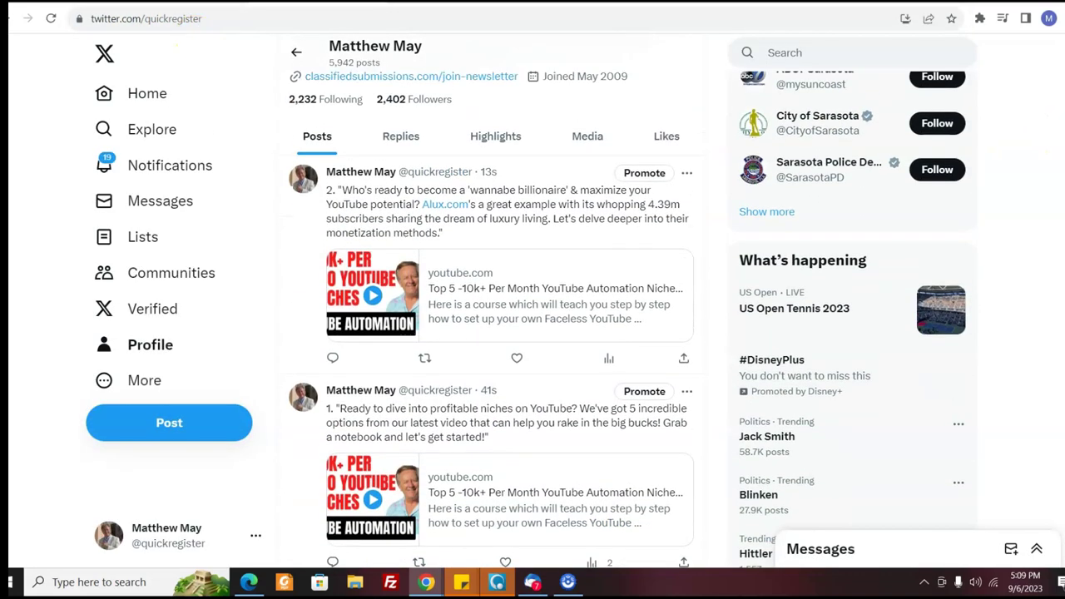
pyautogui.click(732, 3)
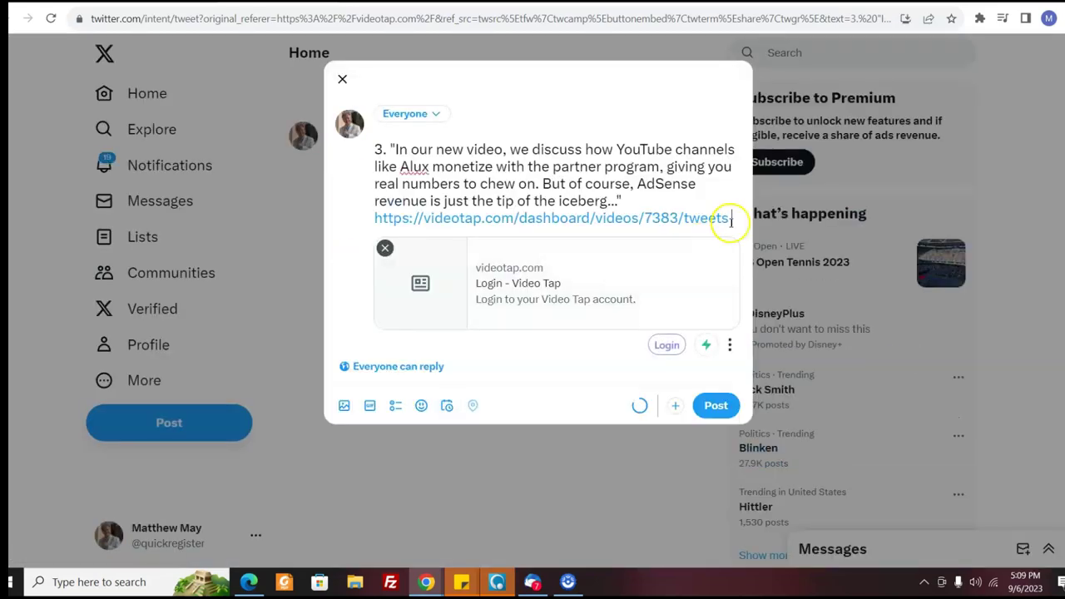
# Step: Publish tweet 3 with its VideoTap link replaced by the youtu.be video link
pyautogui.moveTo(730, 218); pyautogui.dragTo(356, 227)
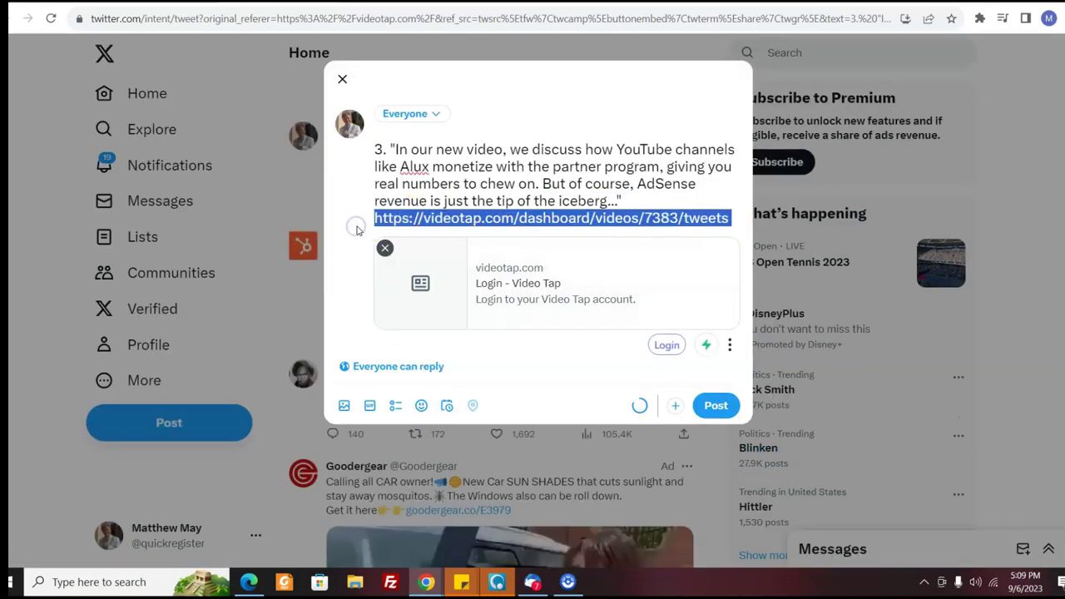
pyautogui.press('BackSpace')
pyautogui.write('https://youtu.be/OqIV6xG_tj8?si=vfwZurVYvwuFDQy0')
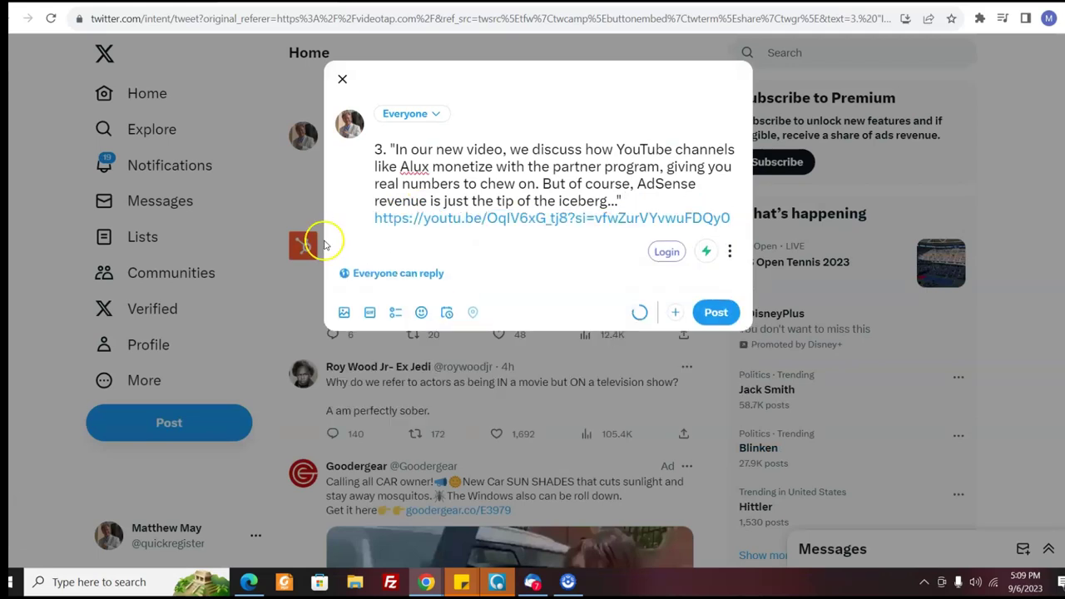
pyautogui.click(713, 405)
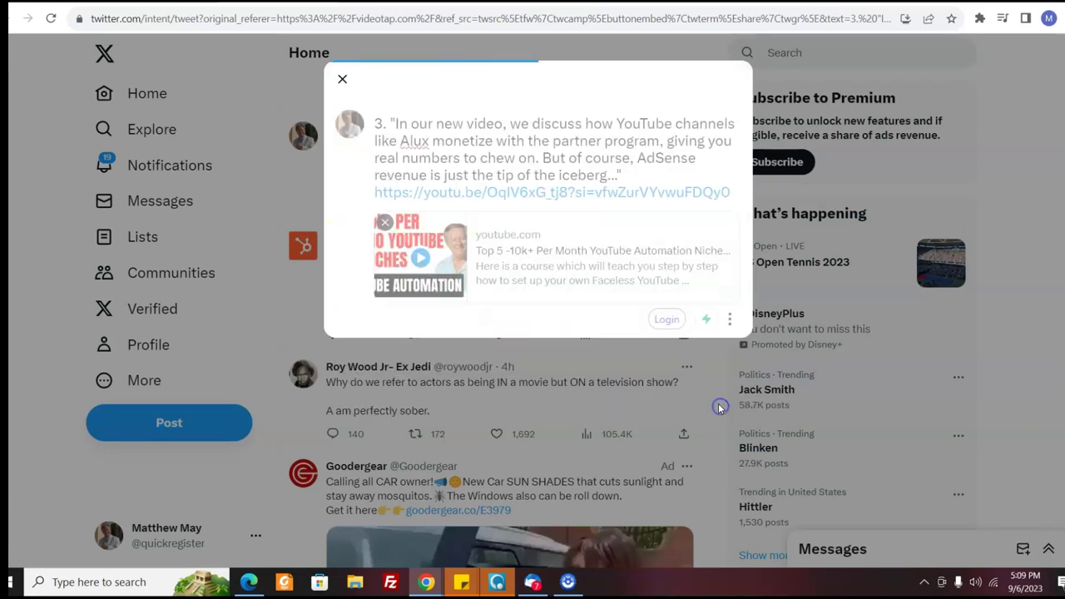
# Step: Share tweet 4 on X, swapping its VideoTap link for the youtu.be link, and publish it
pyautogui.click(180, 2)
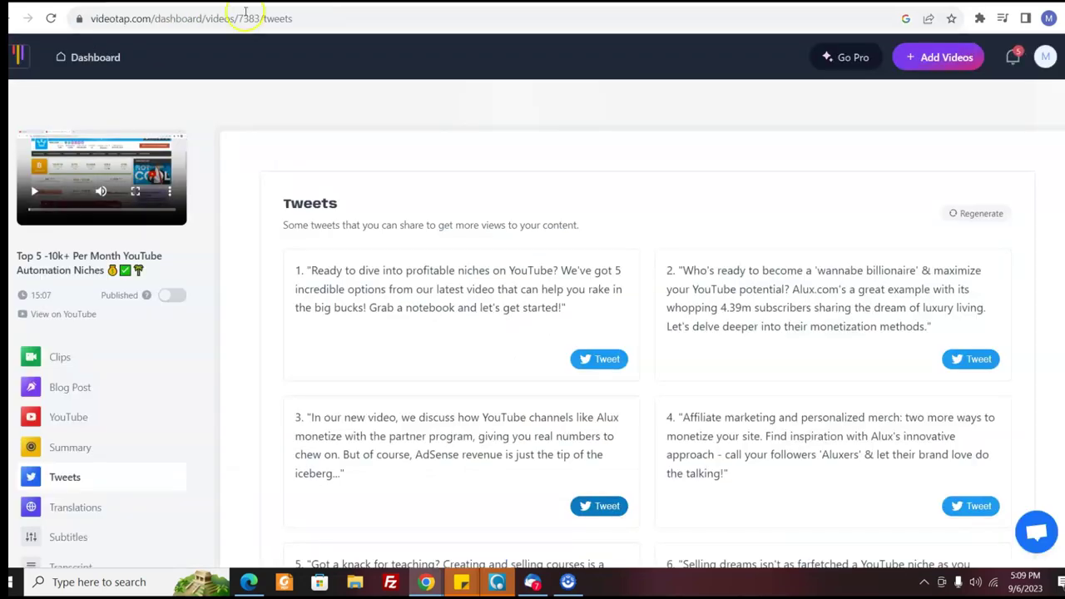
pyautogui.click(972, 505)
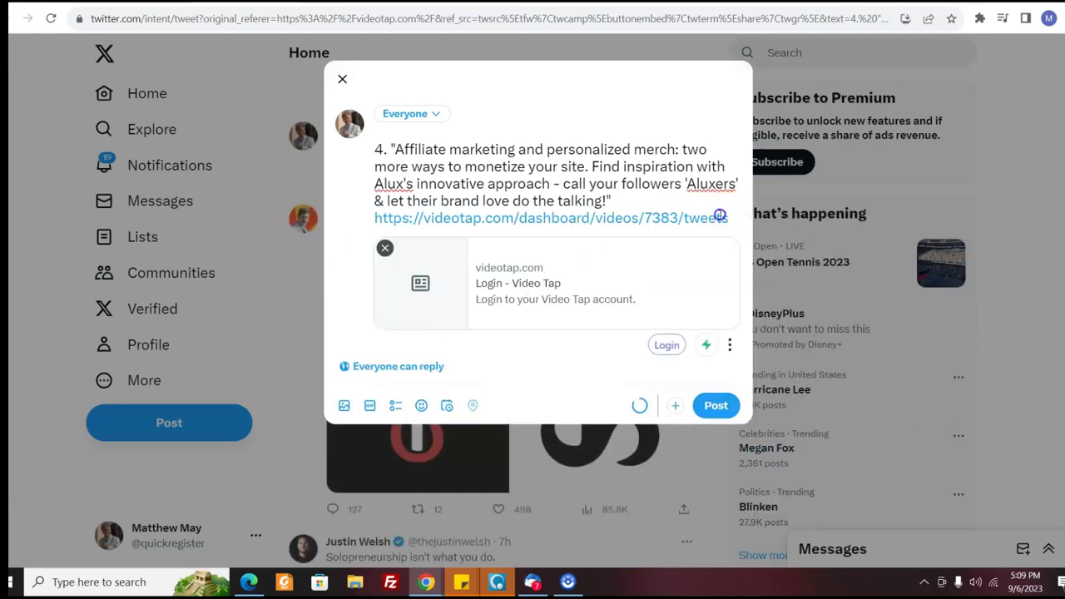
pyautogui.moveTo(730, 217); pyautogui.dragTo(363, 219)
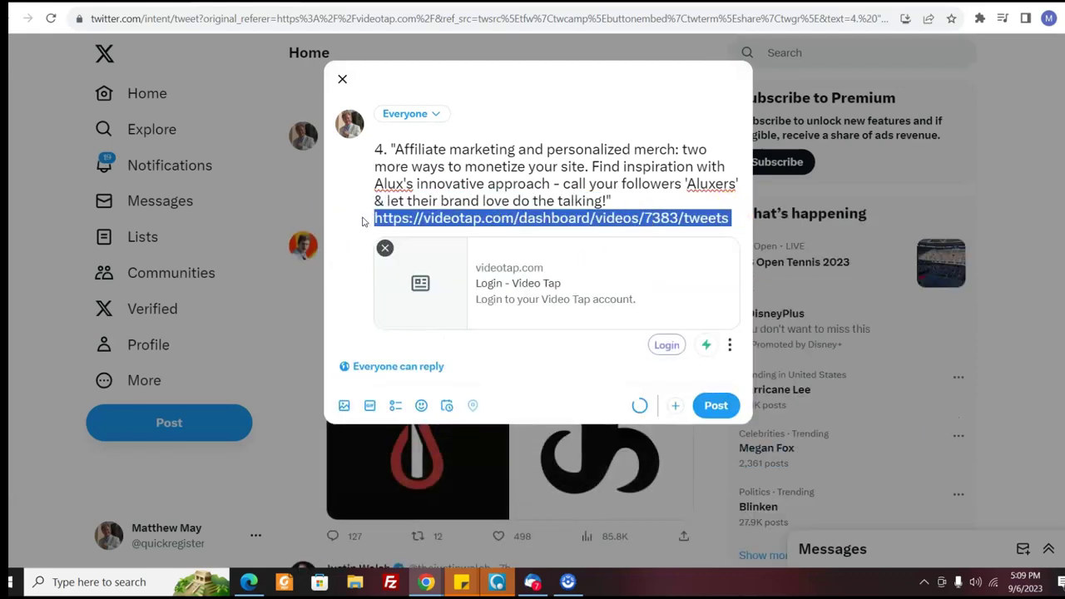
pyautogui.press('BackSpace')
pyautogui.write('https://youtu.be/OqIV6xG_tj8?si=vfwZurVYvwuFDQy0')
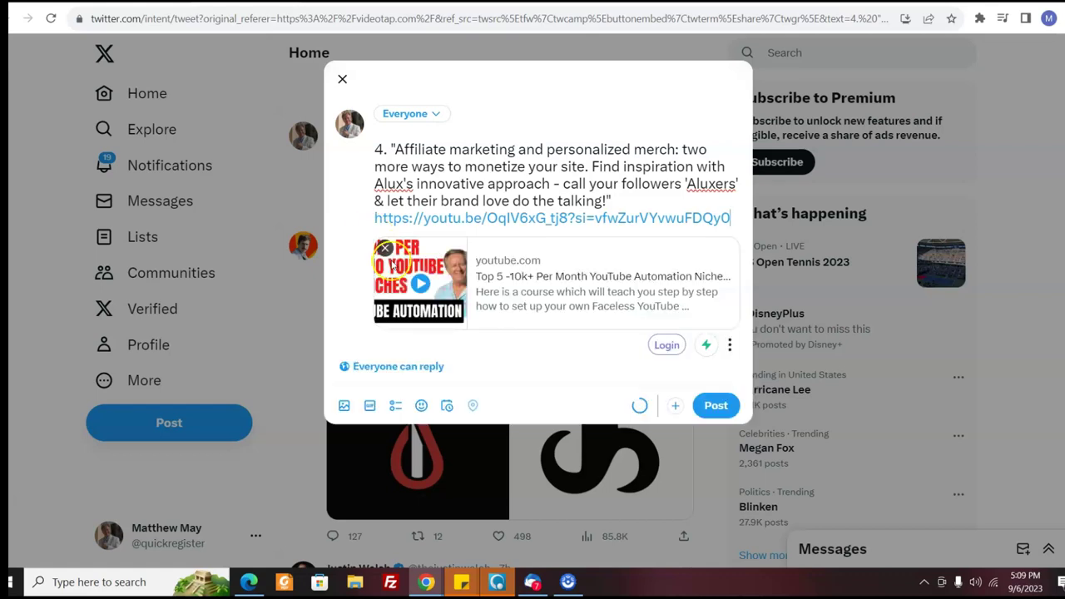
pyautogui.click(715, 405)
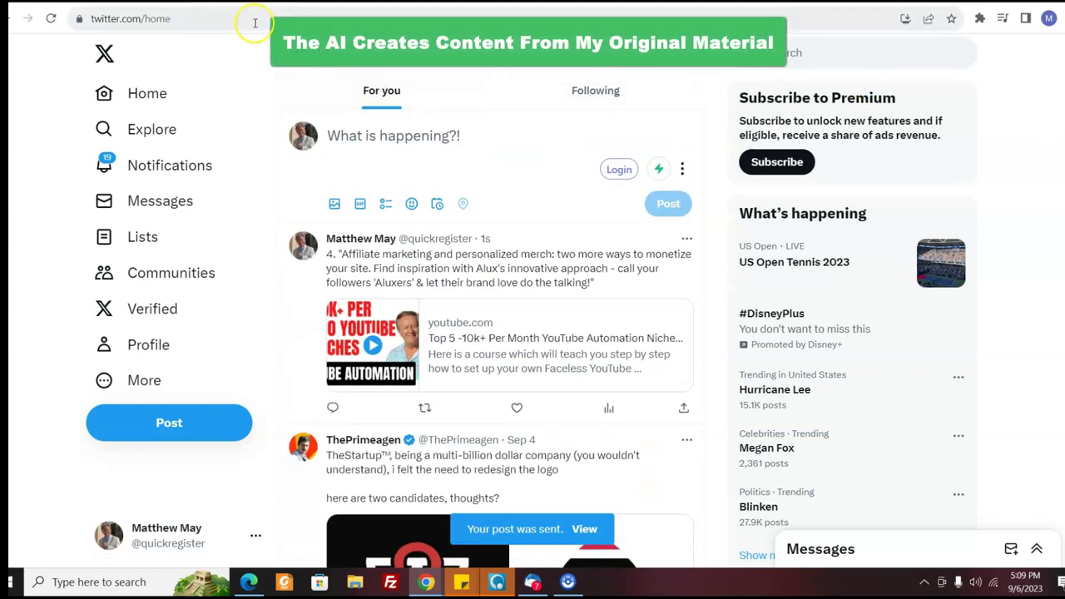
# Step: Go to the account's X profile and scroll through to confirm all four tweets are live
pyautogui.click(178, 19)
pyautogui.doubleClick(154, 20)
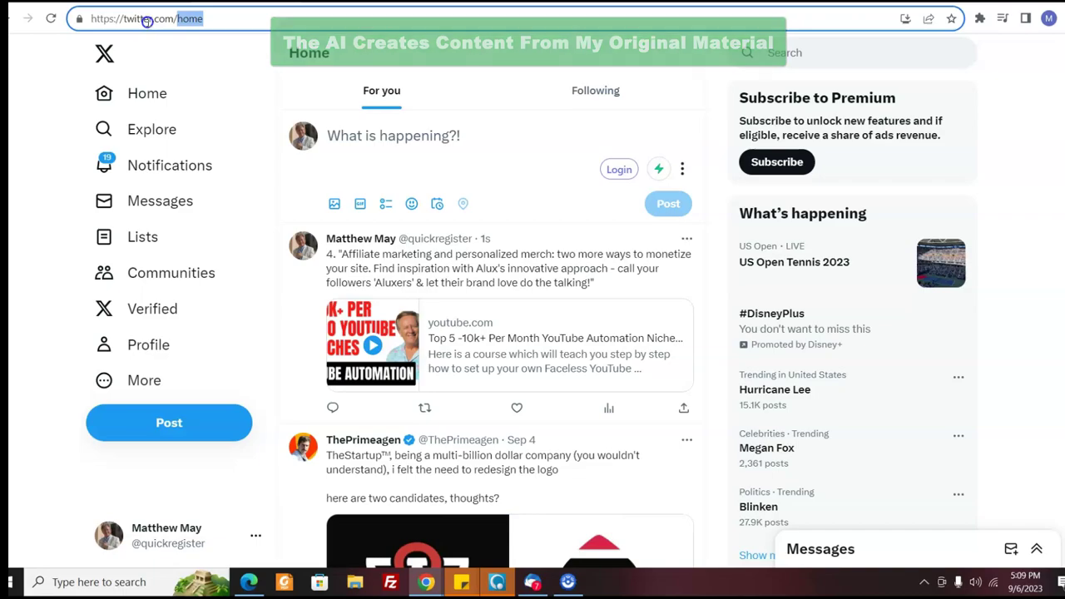
pyautogui.press('BackSpace')
pyautogui.write('quickr')
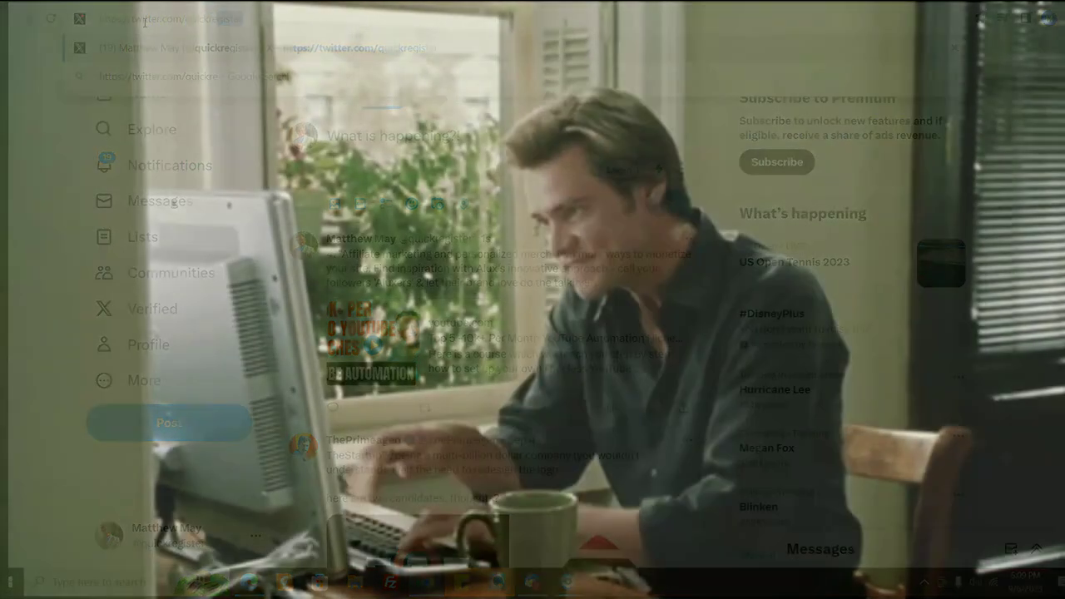
pyautogui.press('Return')
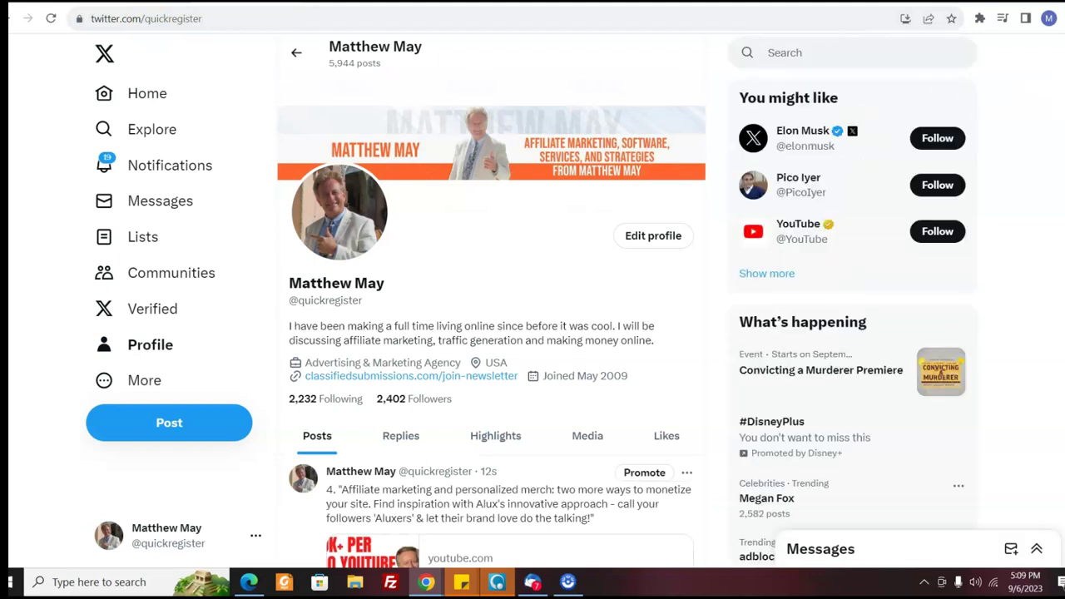
pyautogui.scroll(-2, 491, 299)
pyautogui.scroll(1, 491, 300)
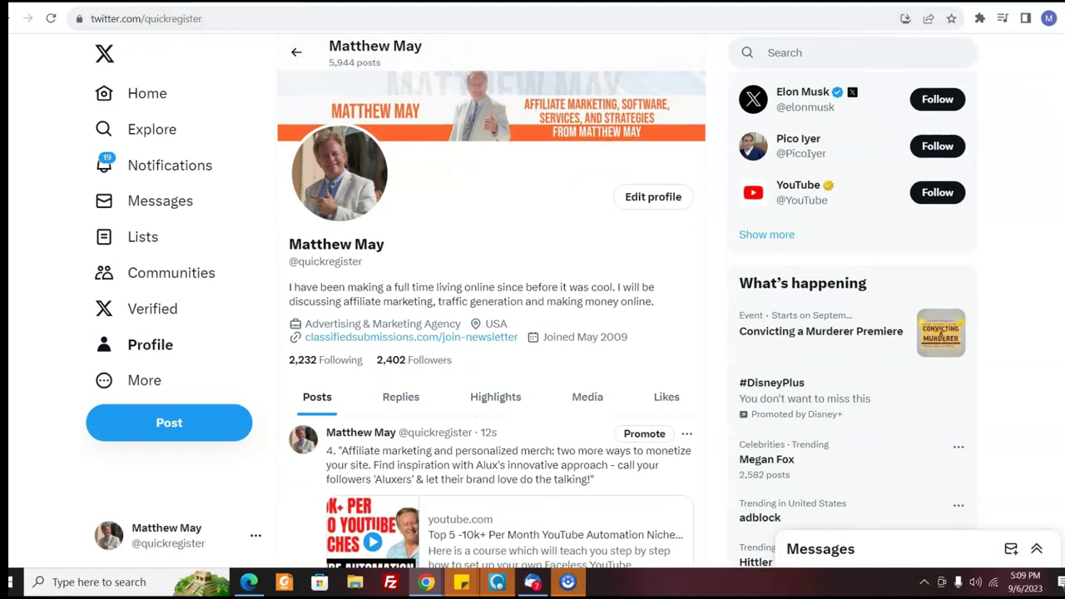
pyautogui.scroll(-7, 490, 316)
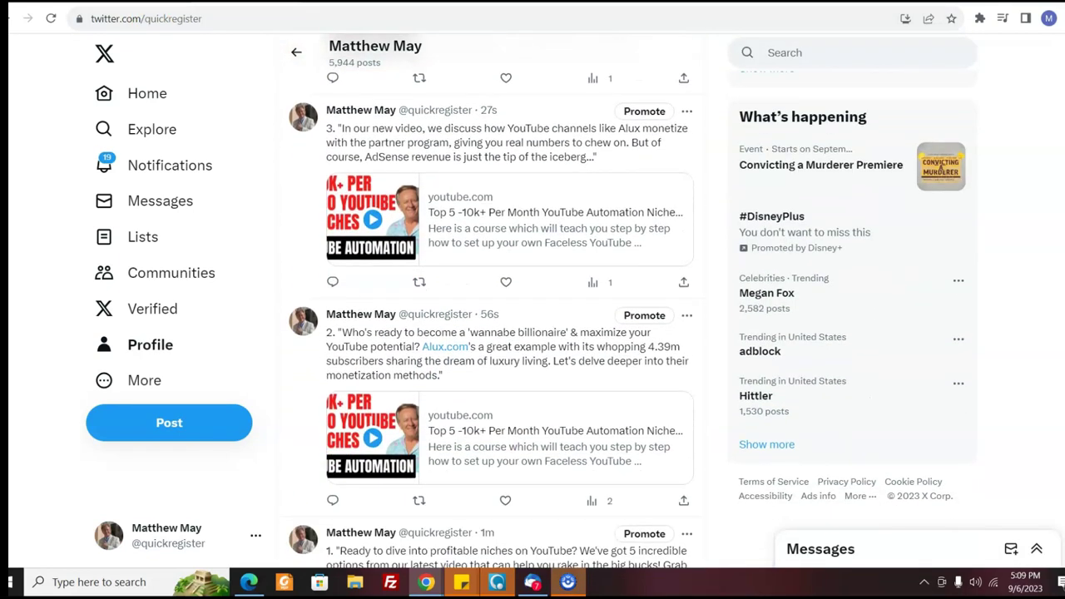
pyautogui.scroll(3, 491, 316)
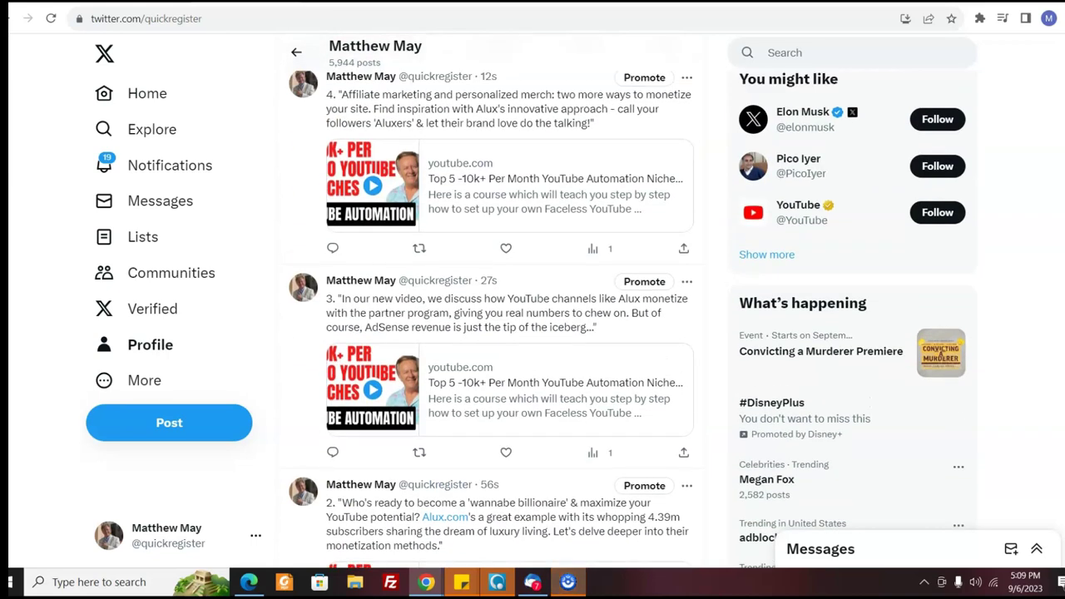
pyautogui.scroll(1, 490, 316)
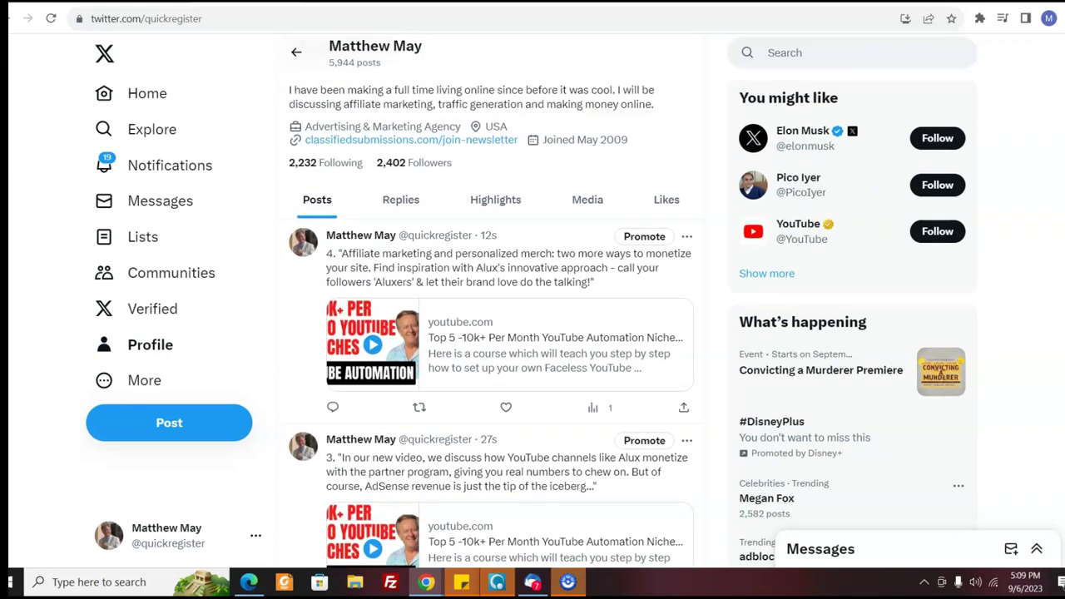
pyautogui.scroll(-9, 491, 316)
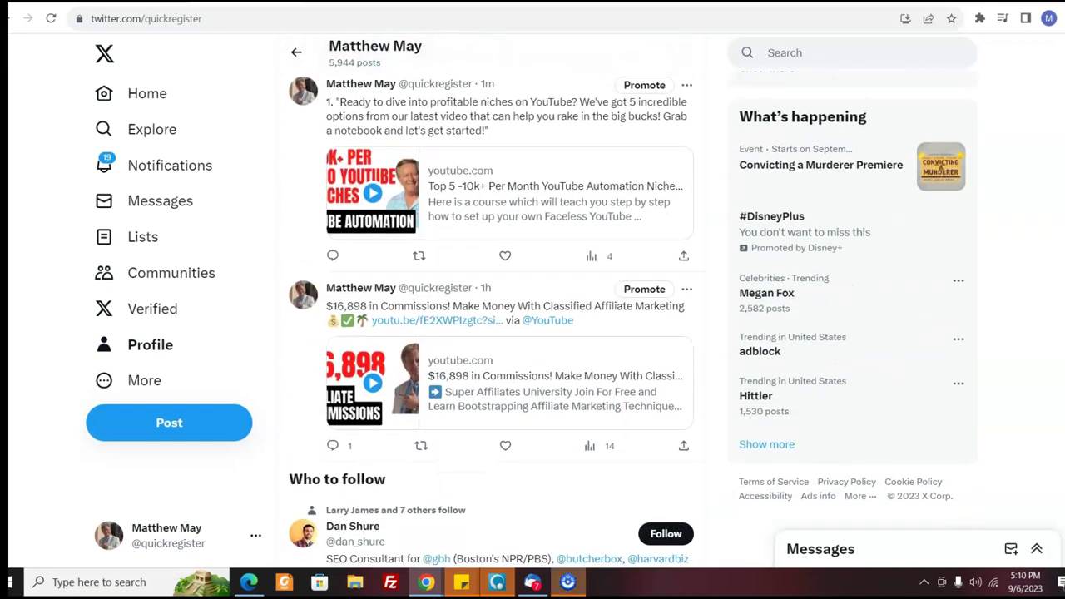
pyautogui.scroll(10, 490, 316)
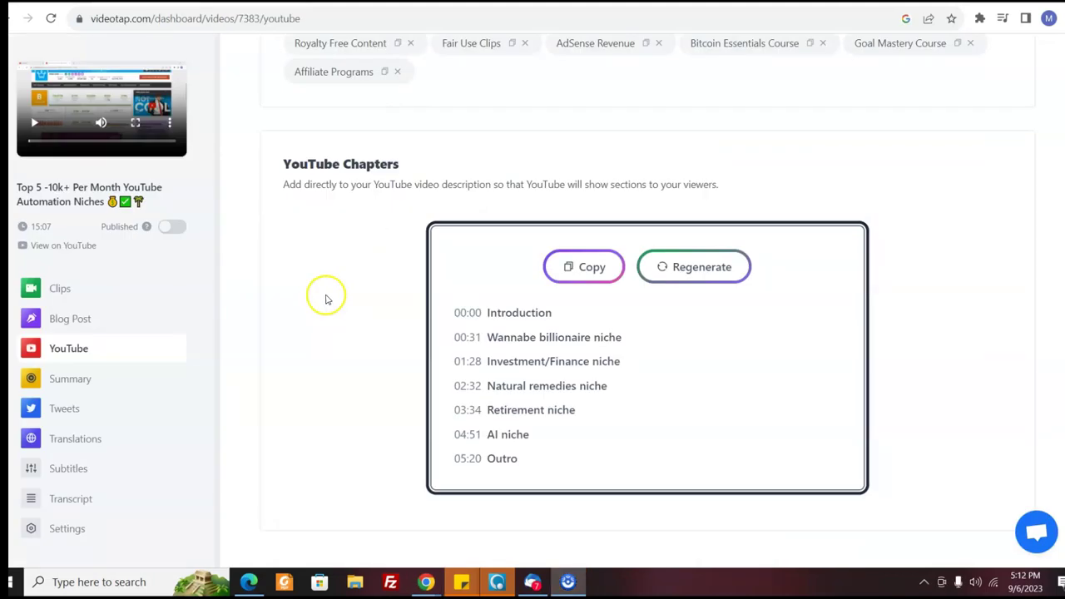
# Step: Copy the YouTube Chapters list, 00:00 Introduction through 05:20 Outro, from VideoTap
pyautogui.click(585, 268)
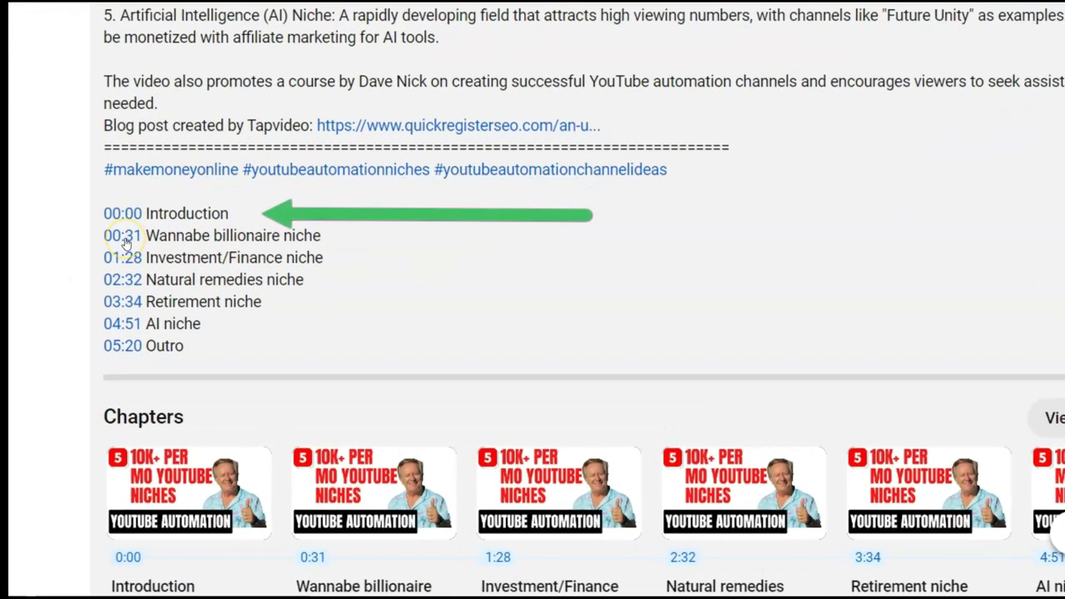
# Step: Jump the video to the Investment/Finance chapter and pause it
pyautogui.click(121, 258)
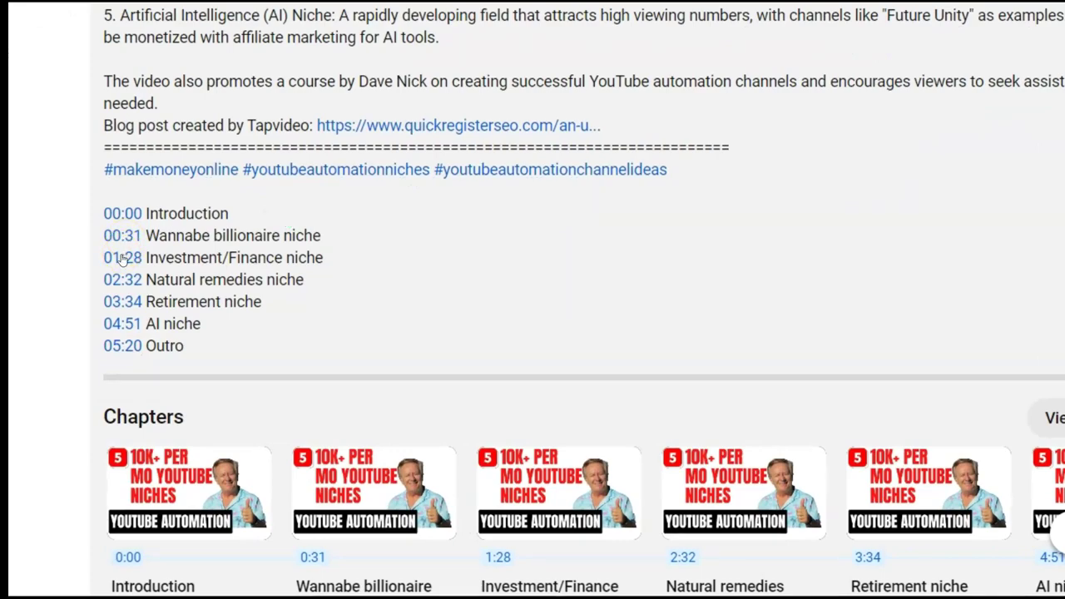
pyautogui.scroll(7, 121, 254)
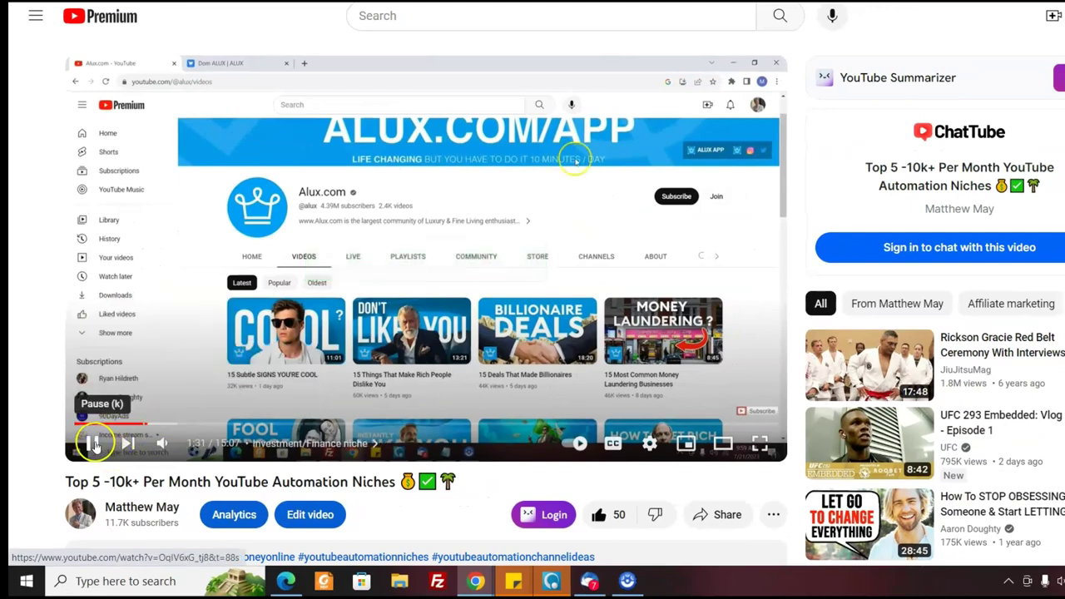
pyautogui.click(92, 443)
# Step: Jump to the 03:34 Retirement niche chapter from the description and pause playback
pyautogui.scroll(-3, 426, 333)
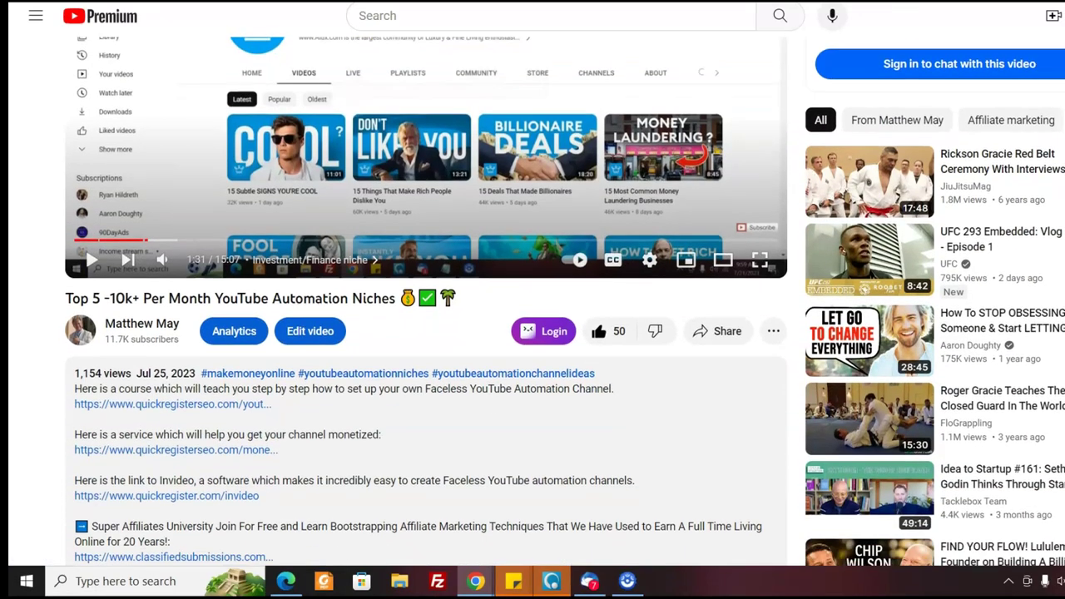
pyautogui.scroll(-1, 426, 333)
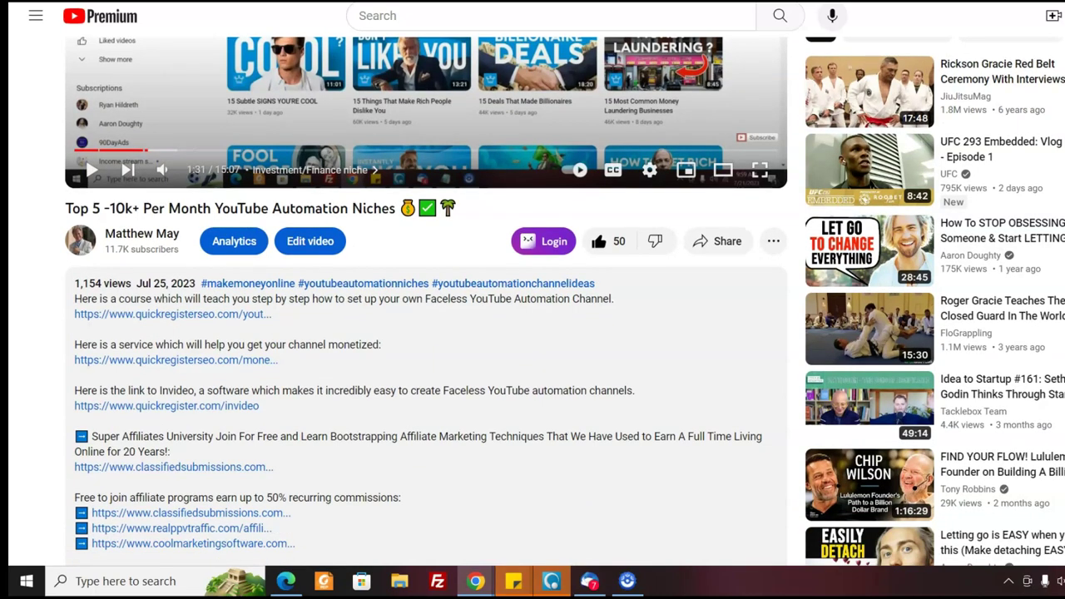
pyautogui.scroll(-10, 425, 332)
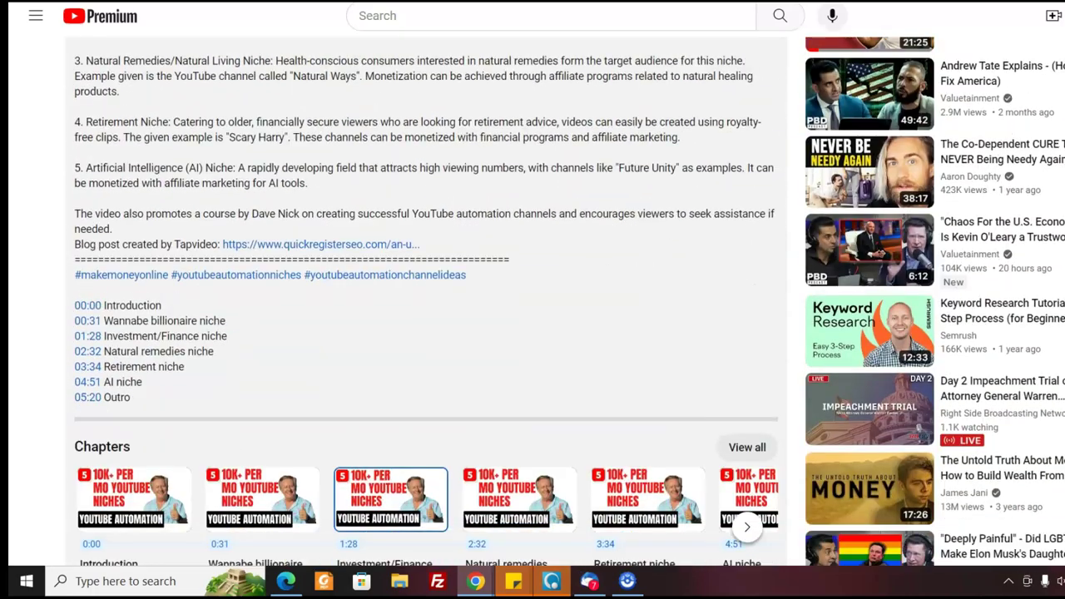
pyautogui.click(87, 366)
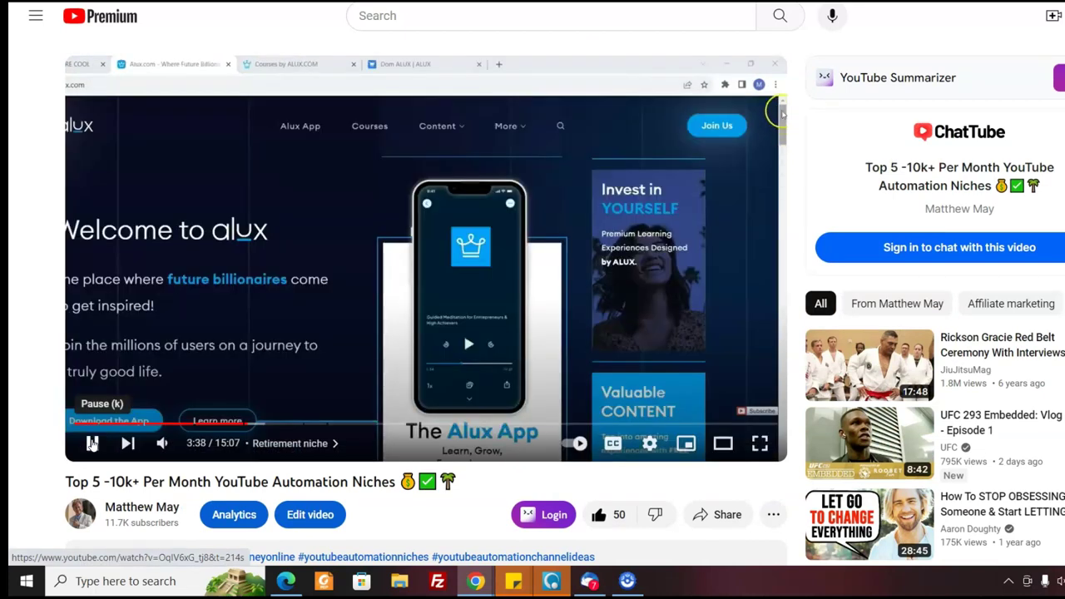
pyautogui.click(93, 443)
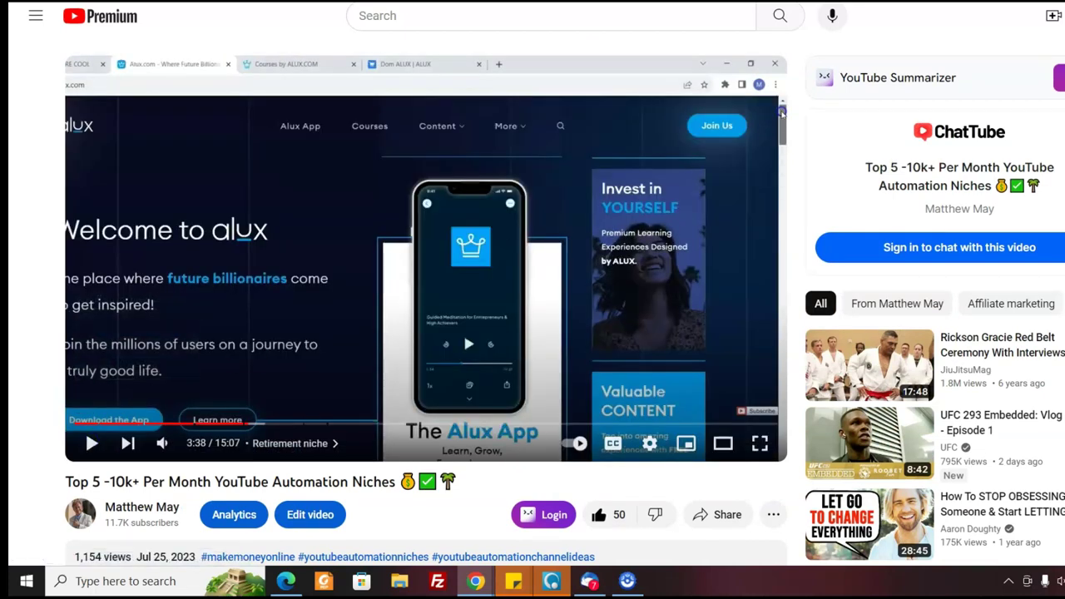
pyautogui.scroll(-3, 426, 299)
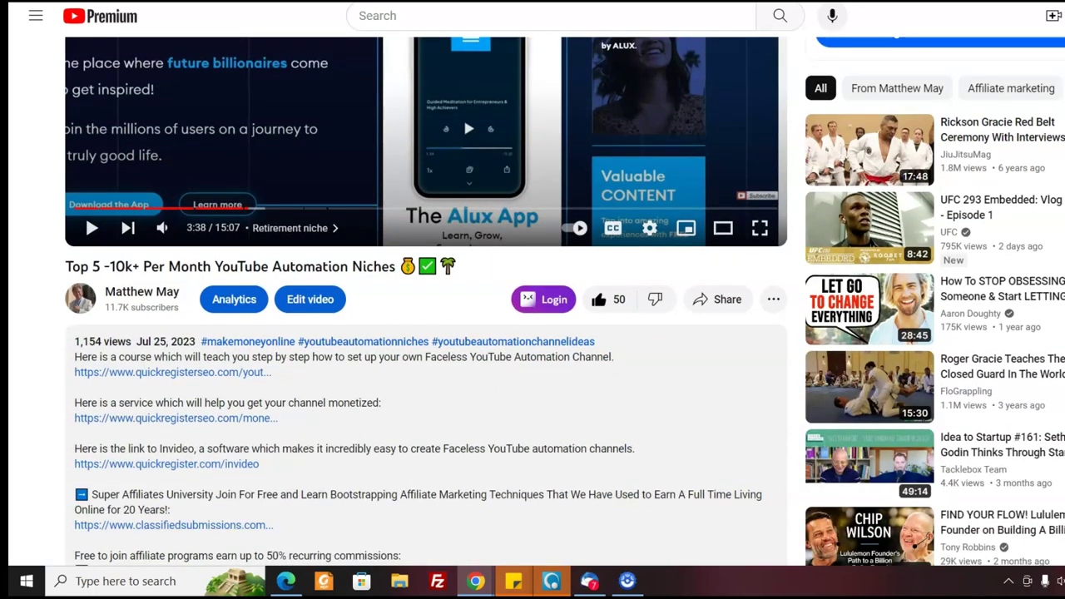
pyautogui.scroll(-2, 463, 117)
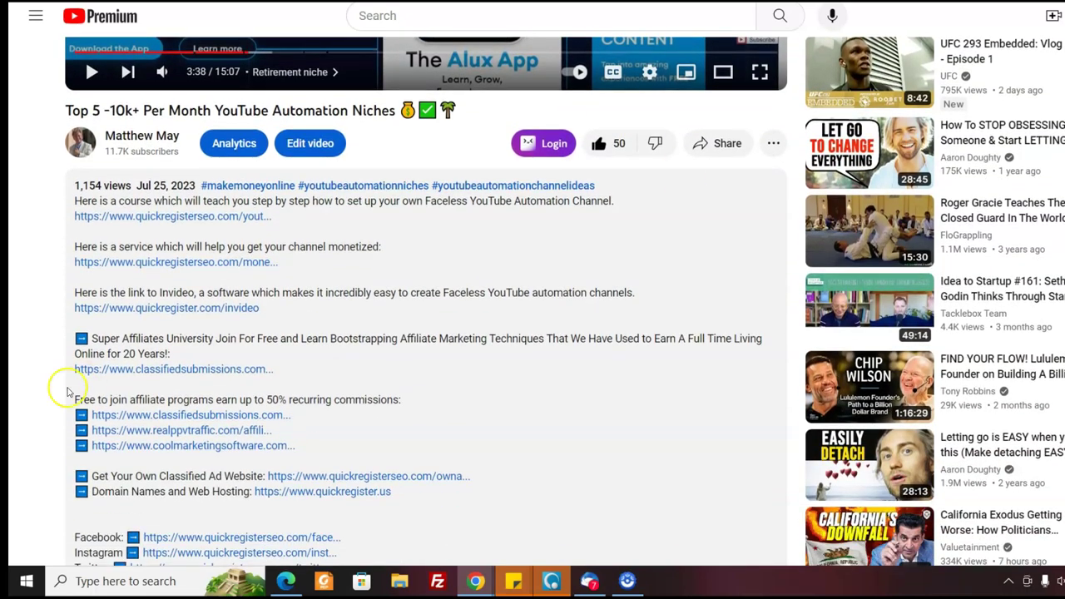
pyautogui.scroll(-5, 41, 460)
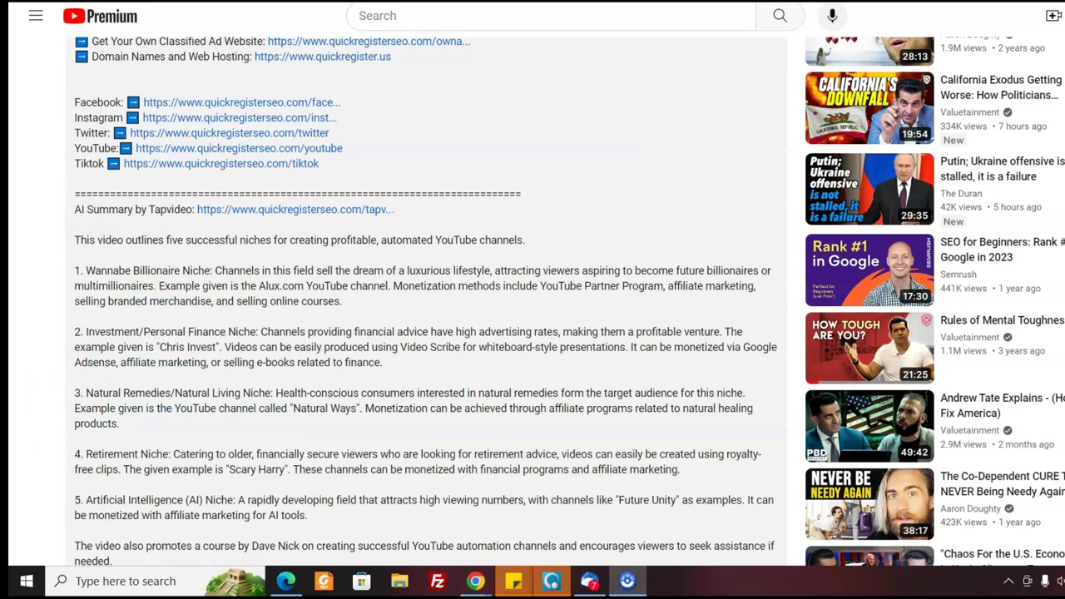
pyautogui.scroll(-2, 426, 316)
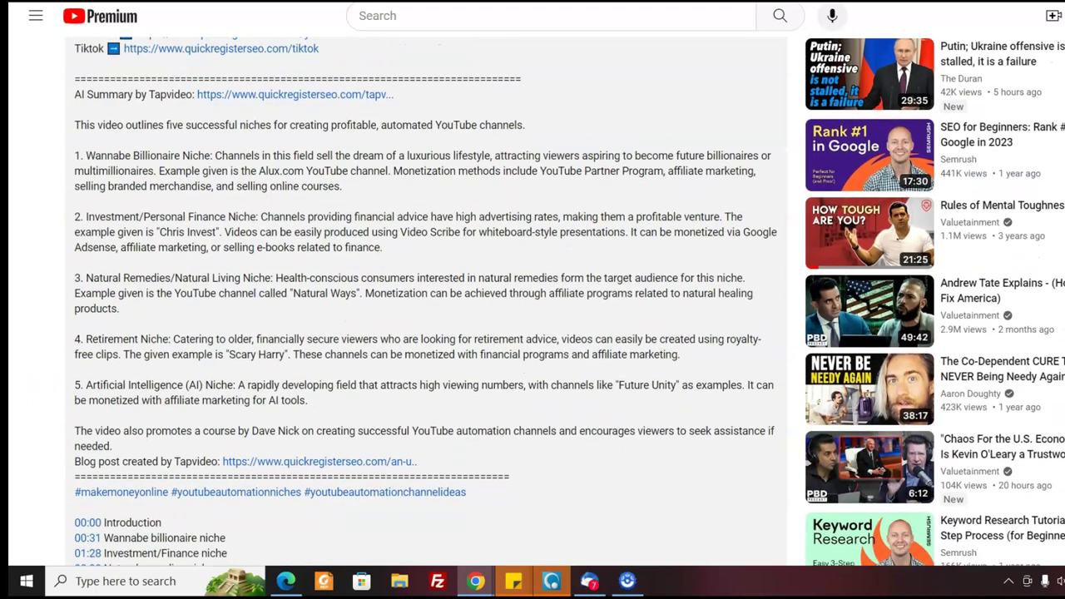
pyautogui.scroll(1, 569, 301)
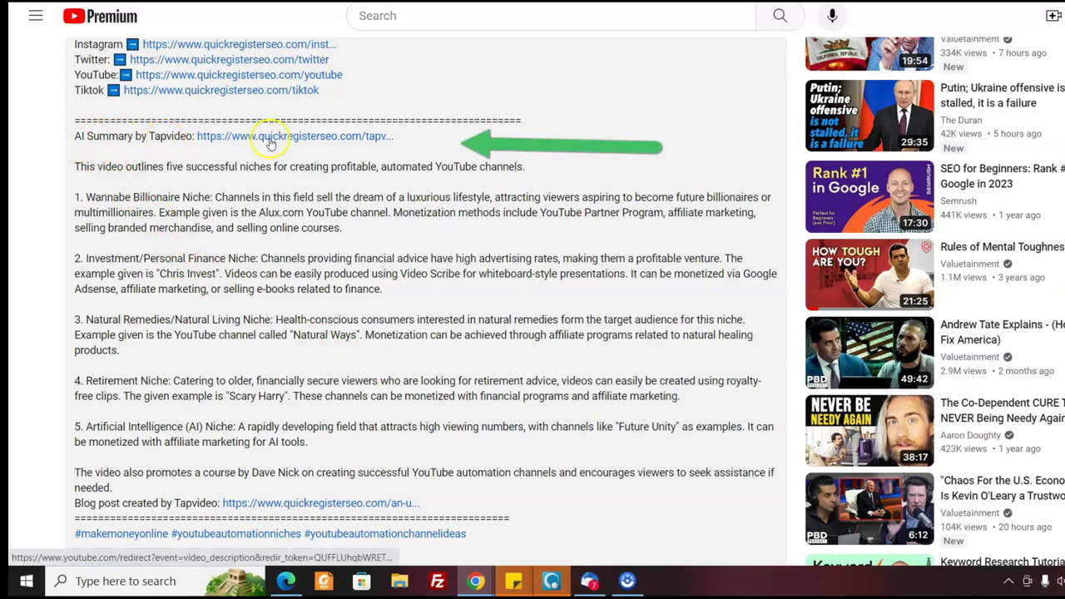
pyautogui.scroll(-1, 569, 302)
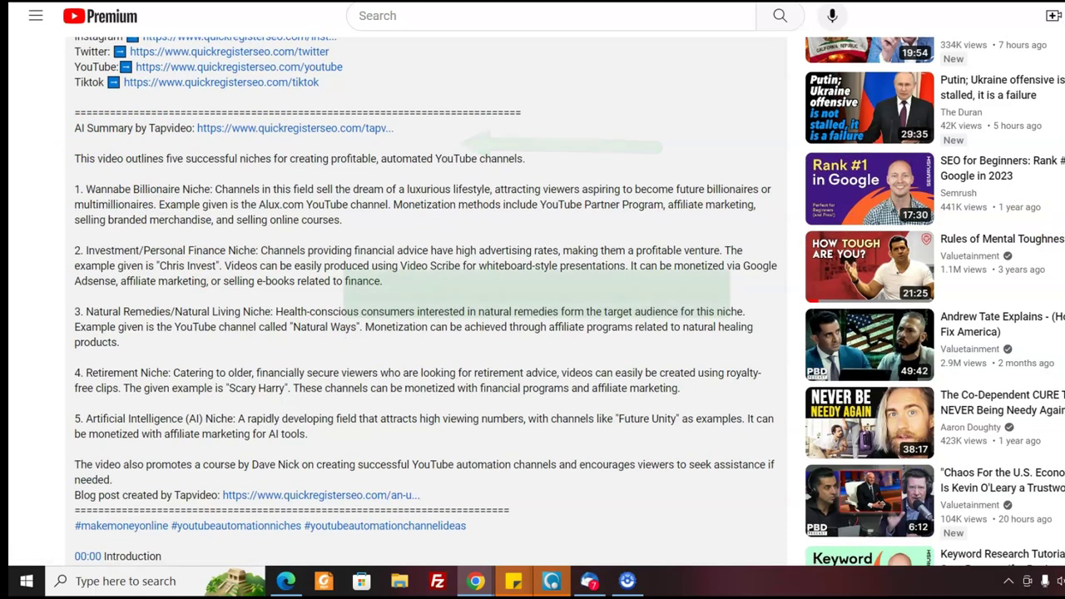
pyautogui.scroll(-1, 569, 302)
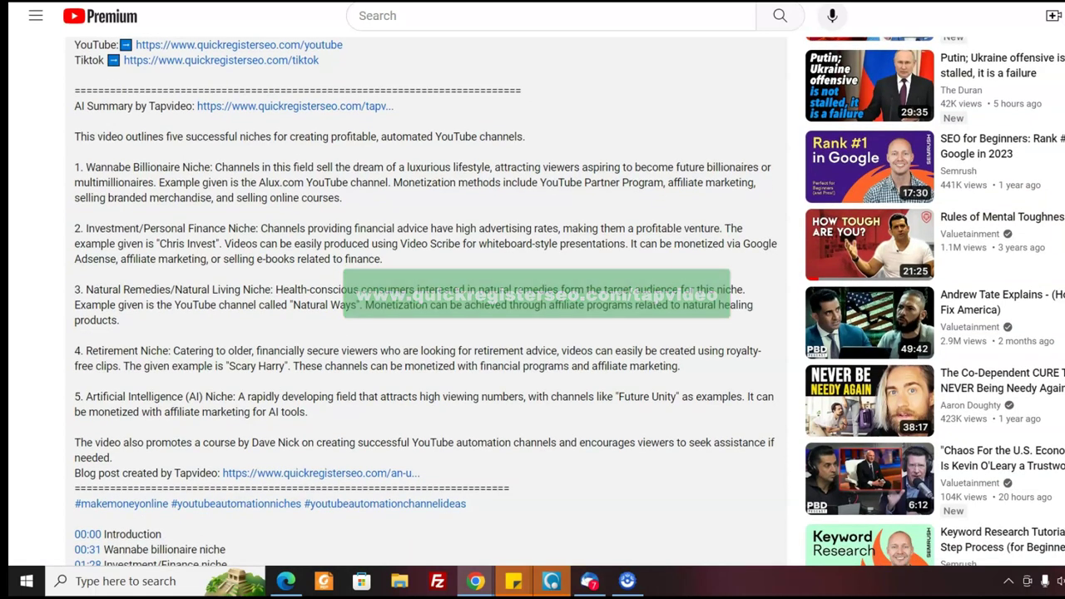
pyautogui.scroll(-1, 569, 302)
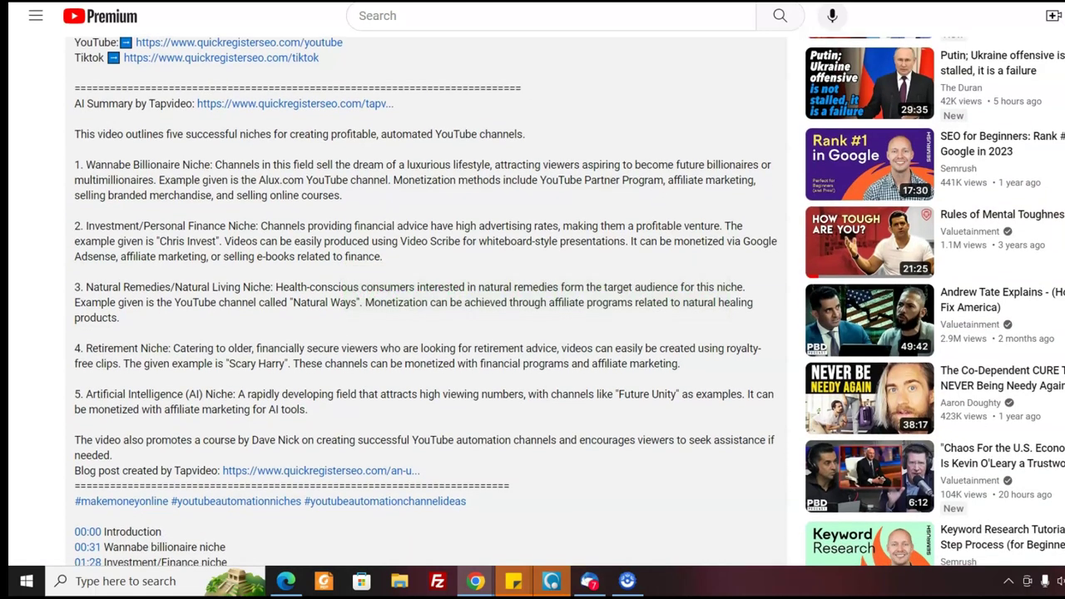
pyautogui.scroll(-1, 569, 301)
pyautogui.scroll(-3, 569, 302)
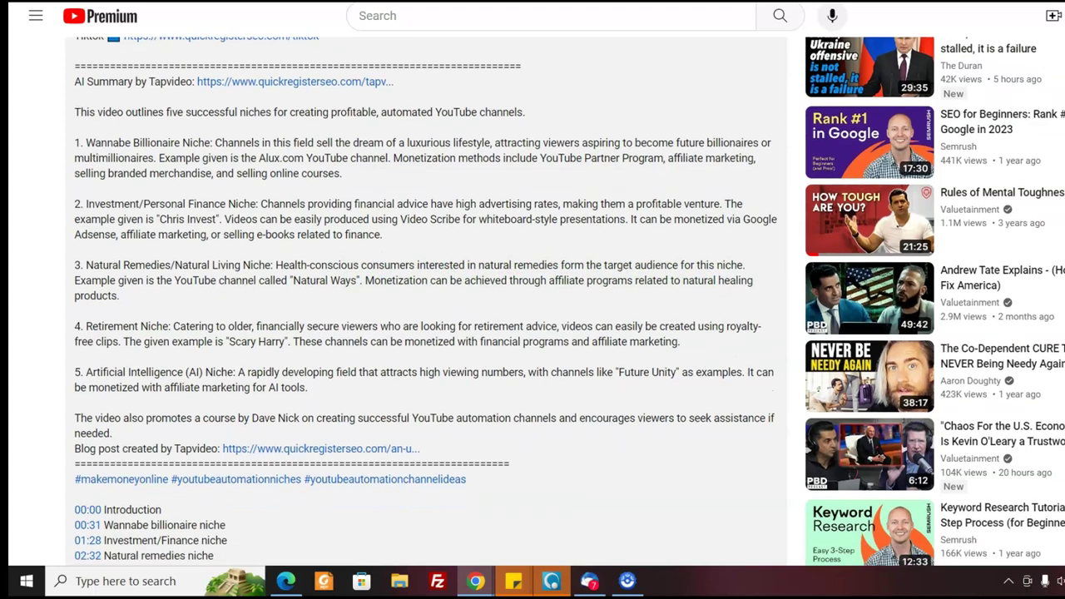
pyautogui.scroll(-1, 569, 302)
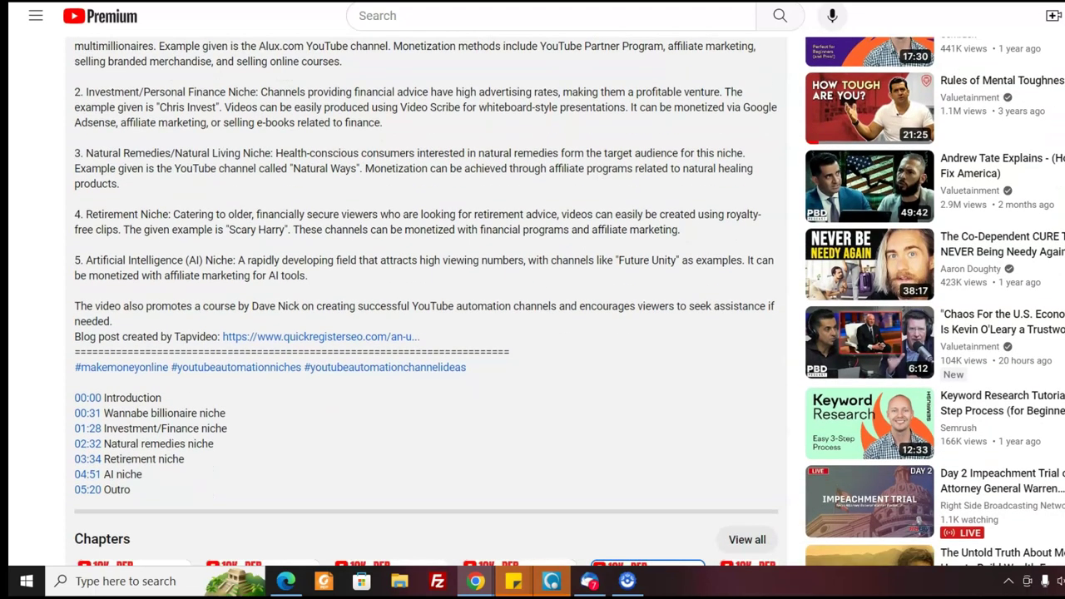
pyautogui.scroll(3, 569, 302)
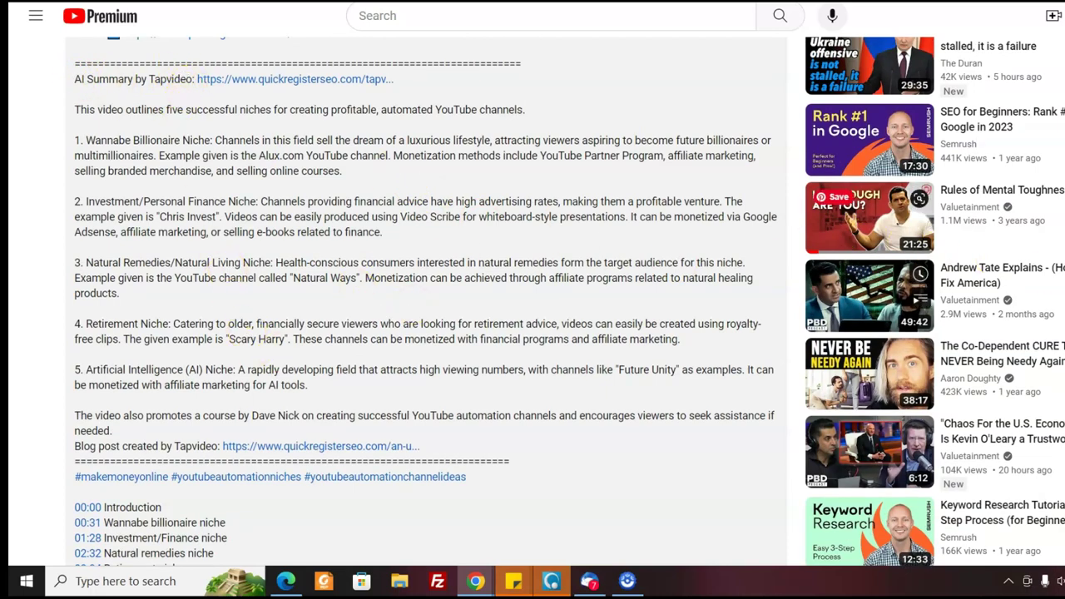
pyautogui.scroll(-3, 870, 250)
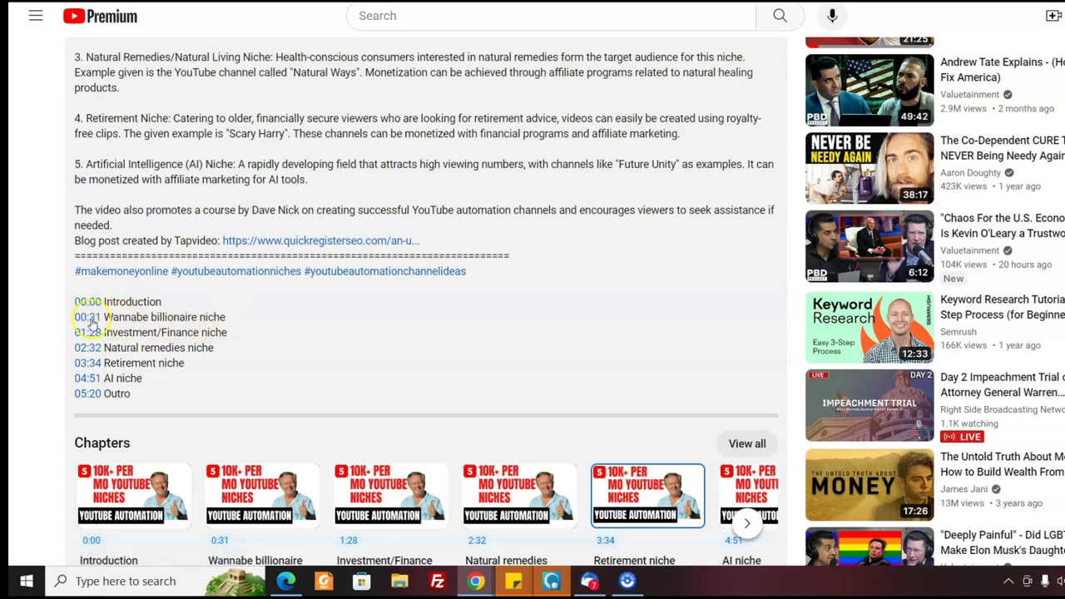
pyautogui.moveTo(240, 317); pyautogui.dragTo(108, 317)
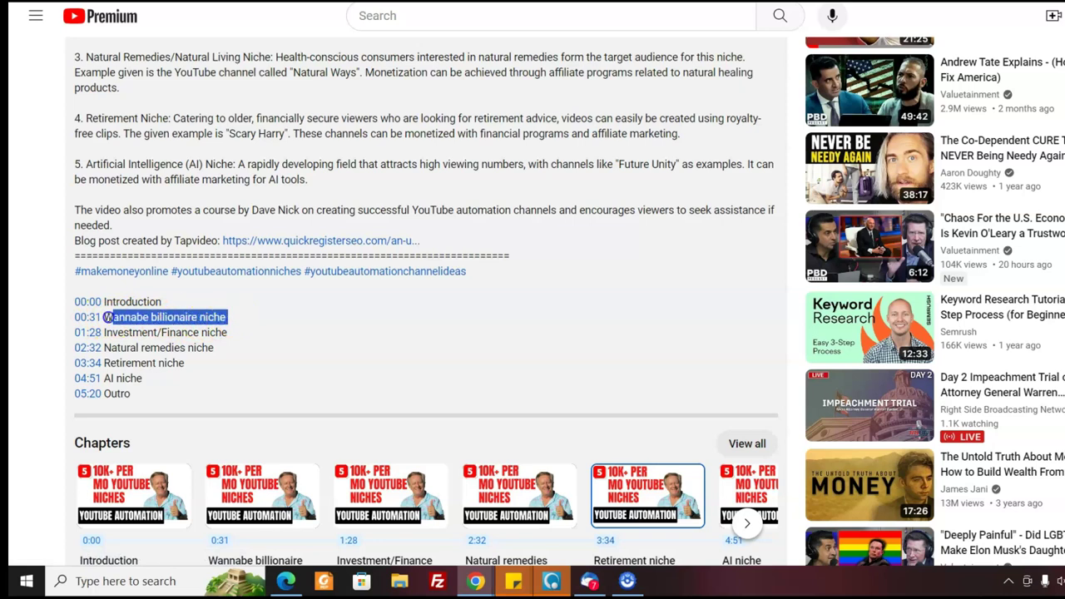
pyautogui.click(257, 314)
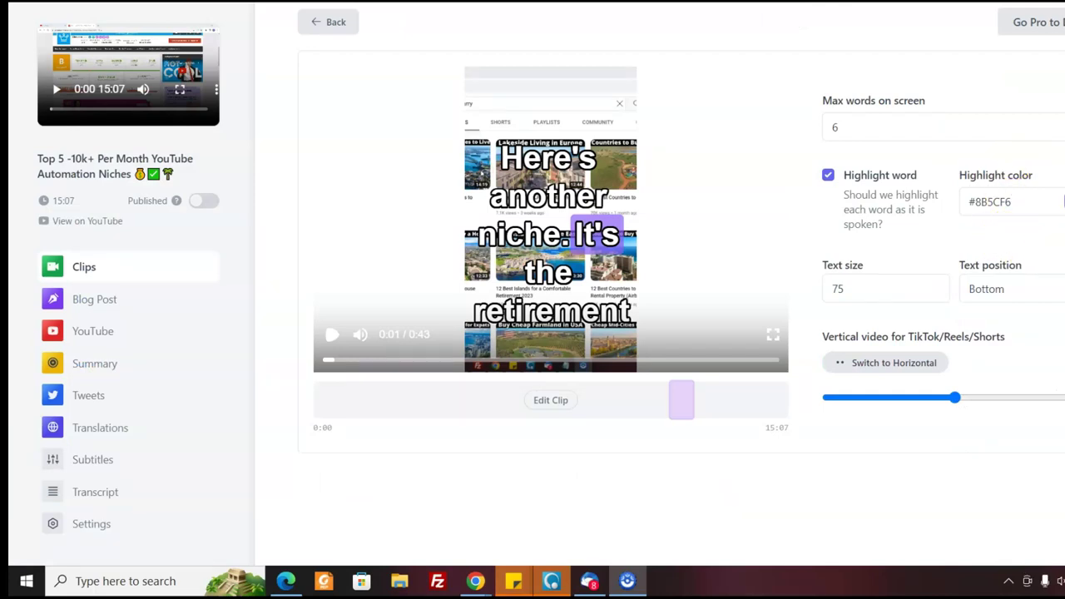
# Step: Preview the retirement niche clip in horizontal then vertical format, playing and pausing it
pyautogui.scroll(-2, 657, 299)
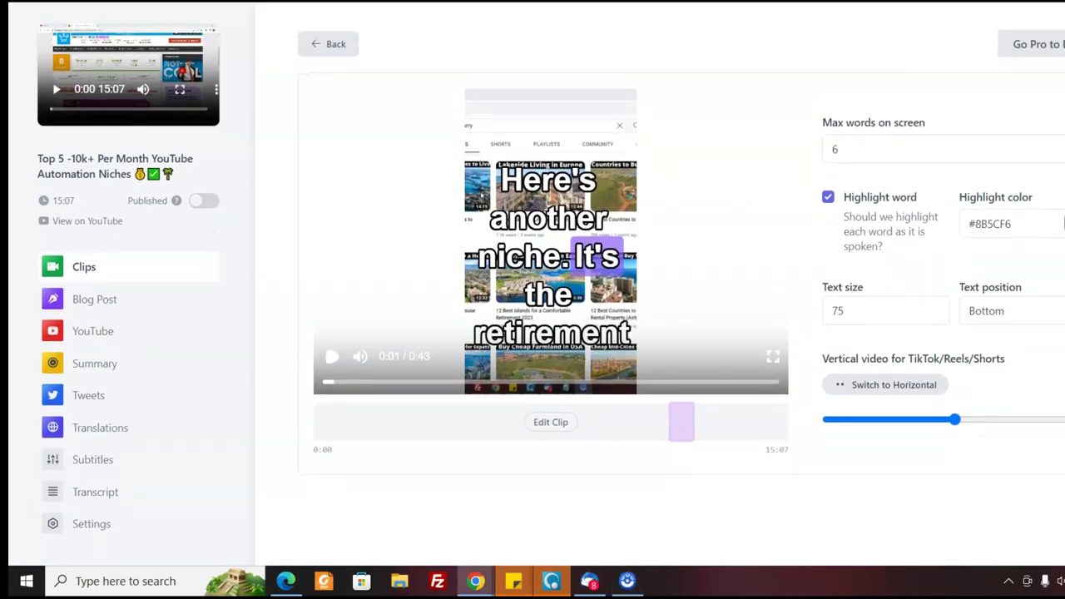
pyautogui.scroll(2, 657, 299)
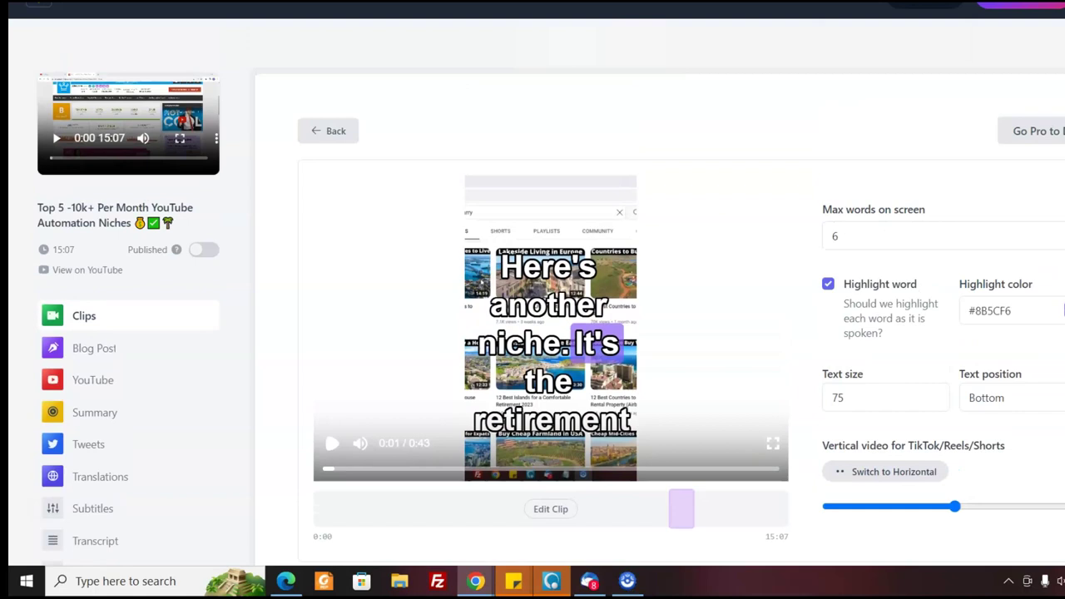
pyautogui.scroll(-2, 657, 299)
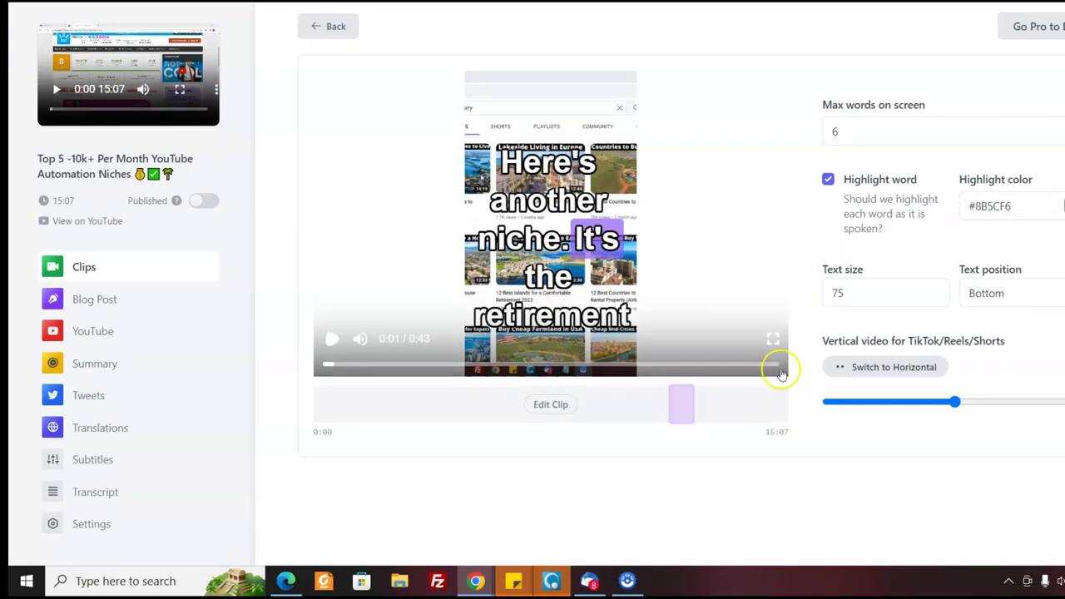
pyautogui.click(869, 371)
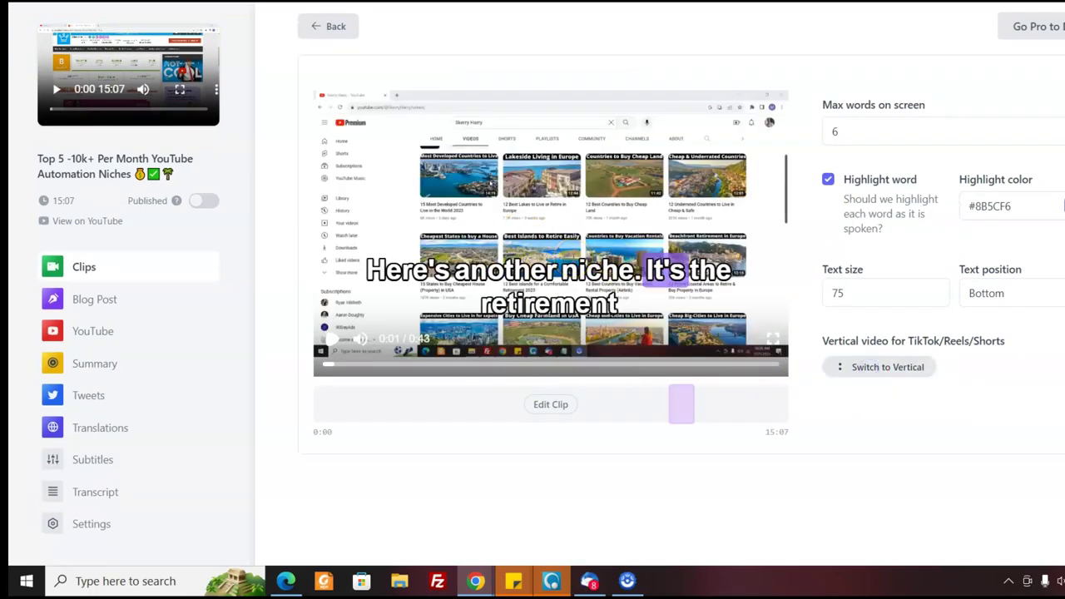
pyautogui.click(860, 369)
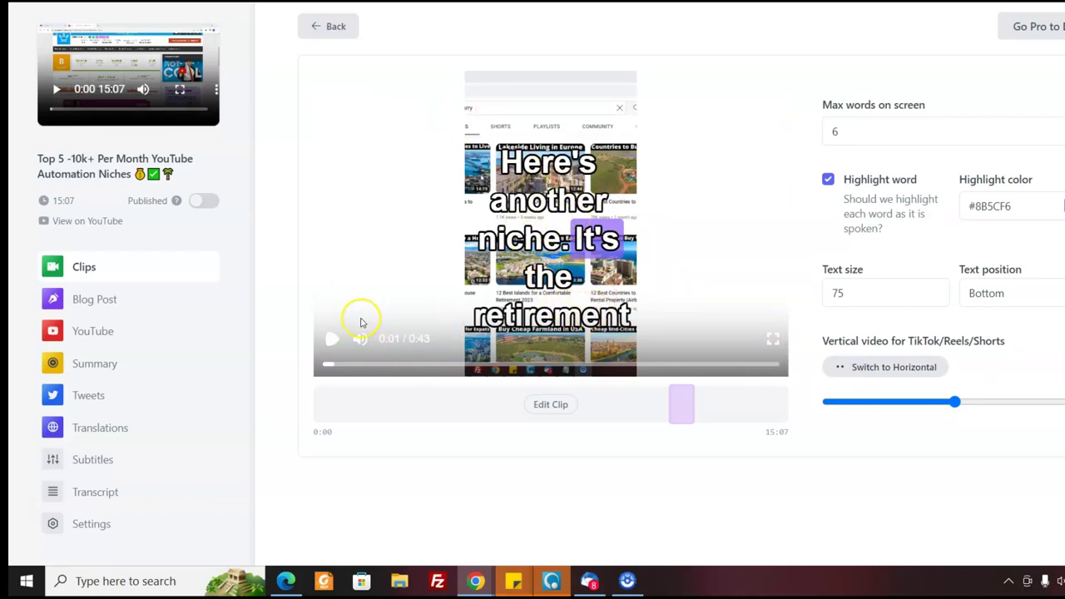
pyautogui.click(333, 340)
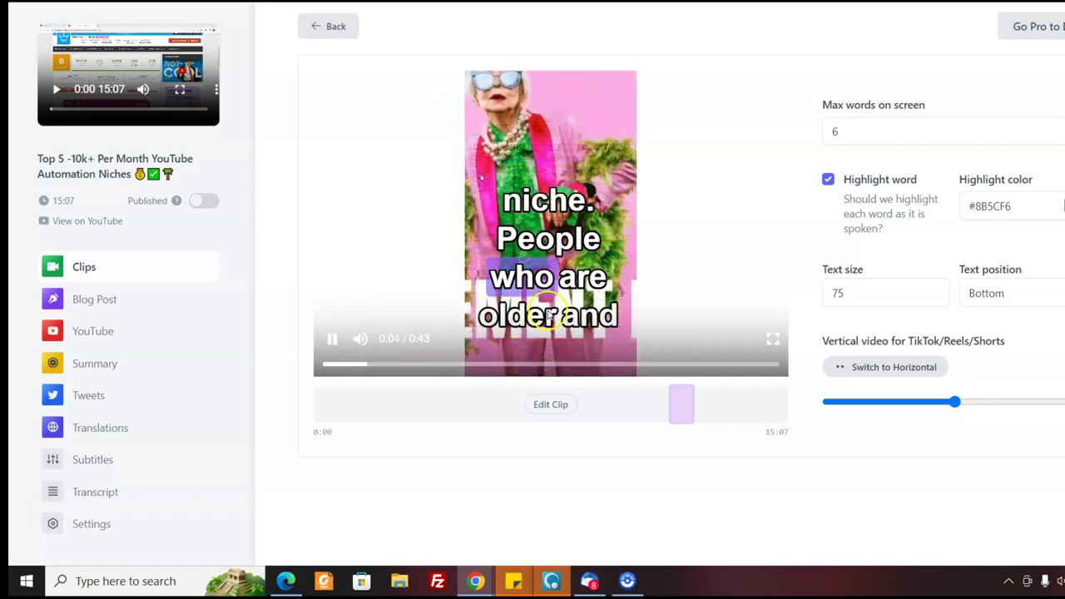
pyautogui.click(332, 341)
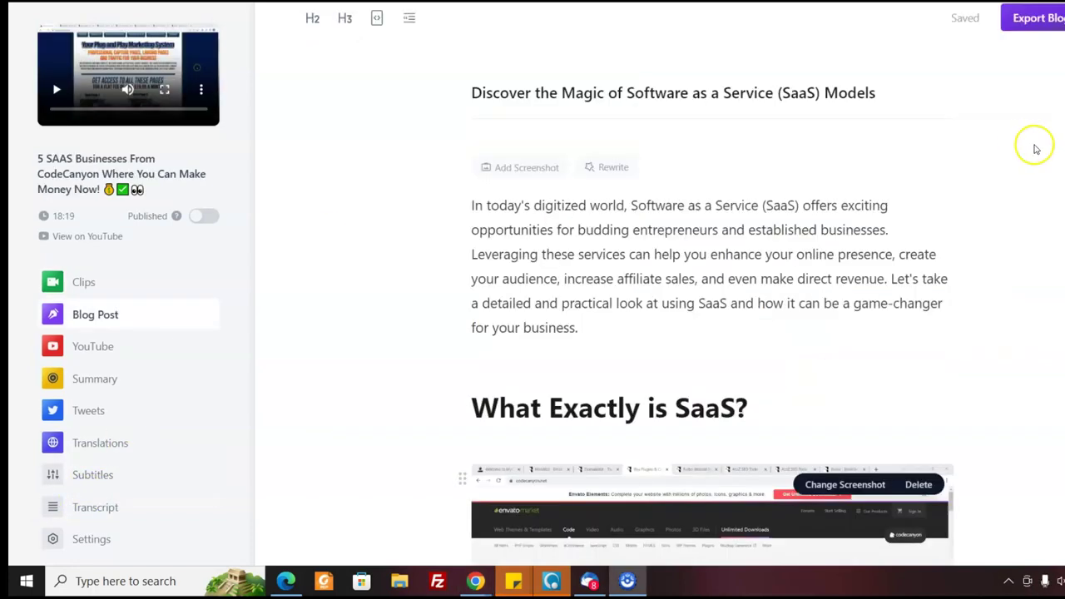
pyautogui.scroll(1, 665, 300)
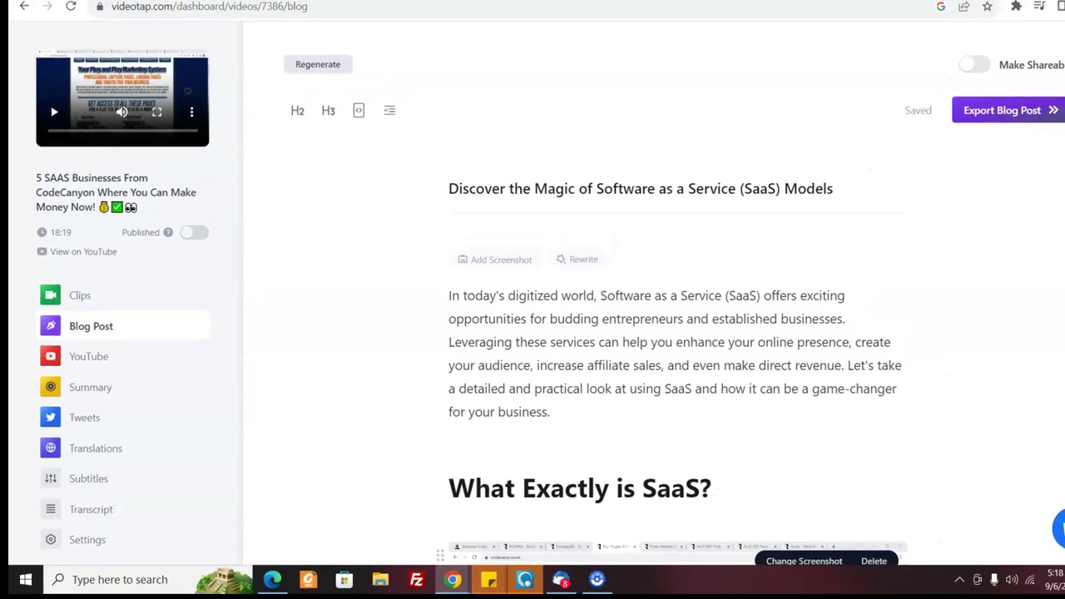
pyautogui.scroll(-4, 665, 299)
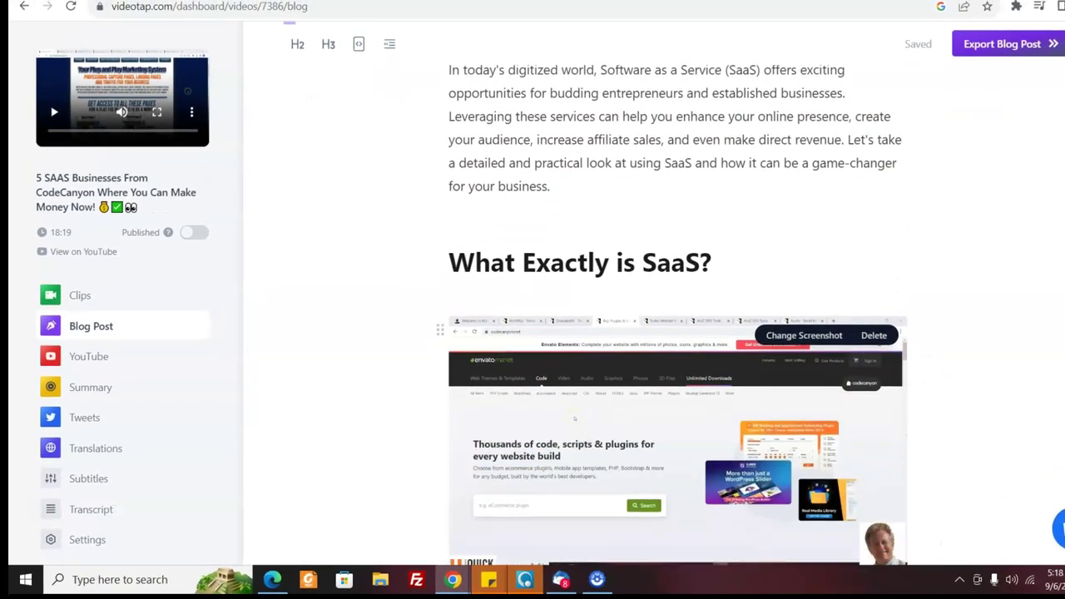
pyautogui.scroll(1, 666, 300)
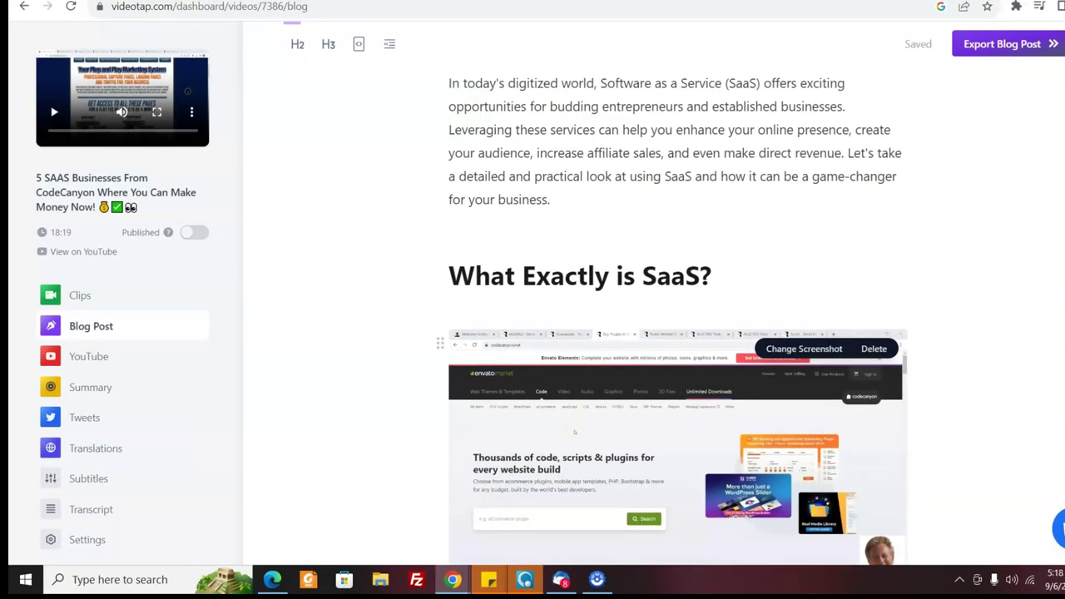
pyautogui.scroll(-3, 665, 300)
pyautogui.scroll(-1, 665, 300)
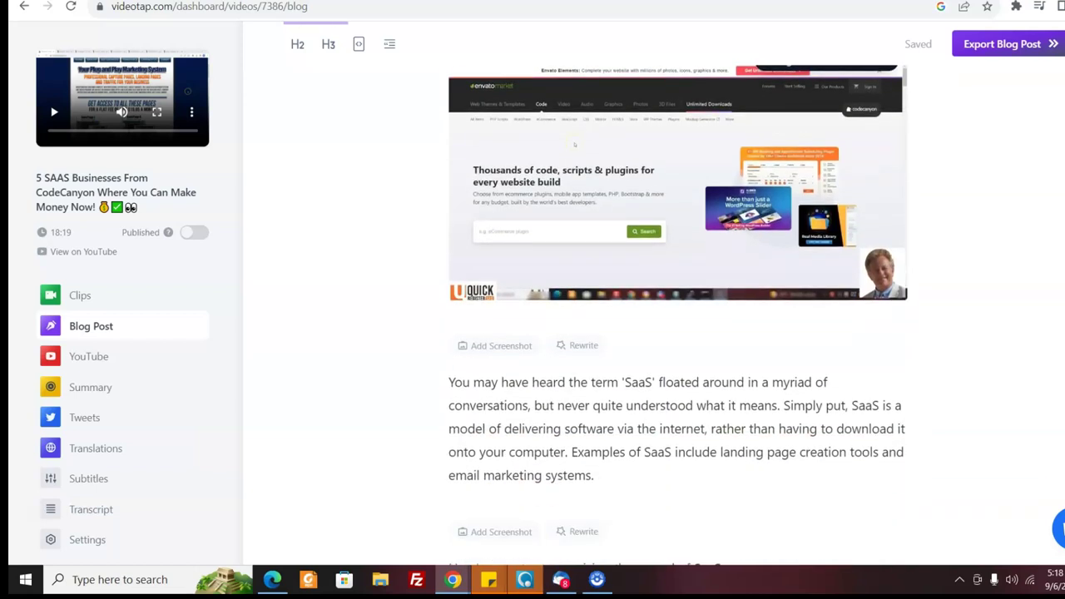
pyautogui.scroll(-6, 574, 145)
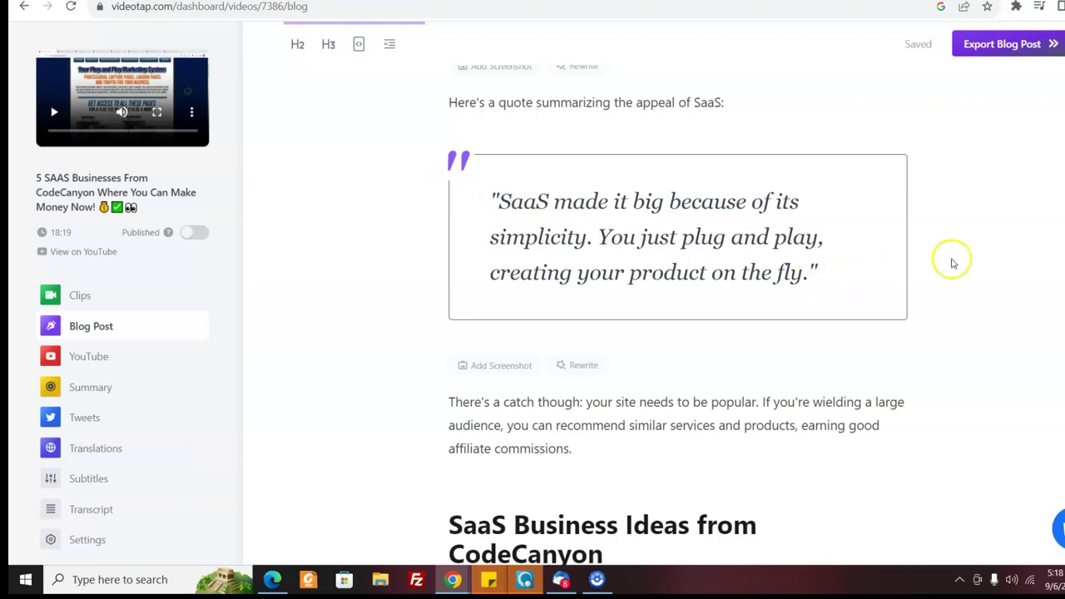
pyautogui.scroll(-5, 665, 333)
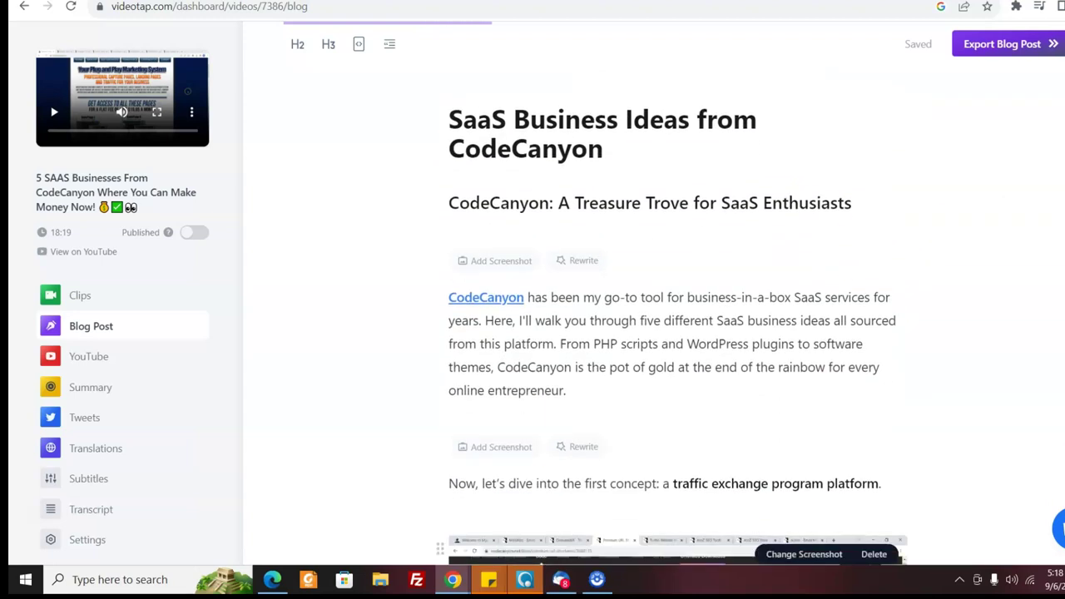
pyautogui.scroll(-8, 678, 316)
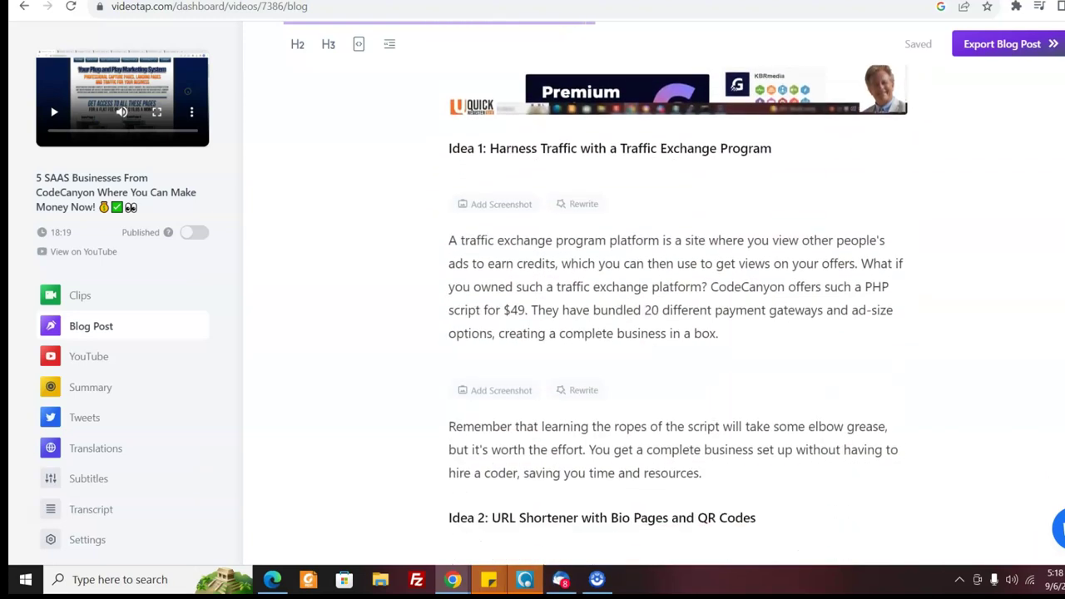
pyautogui.scroll(-5, 671, 316)
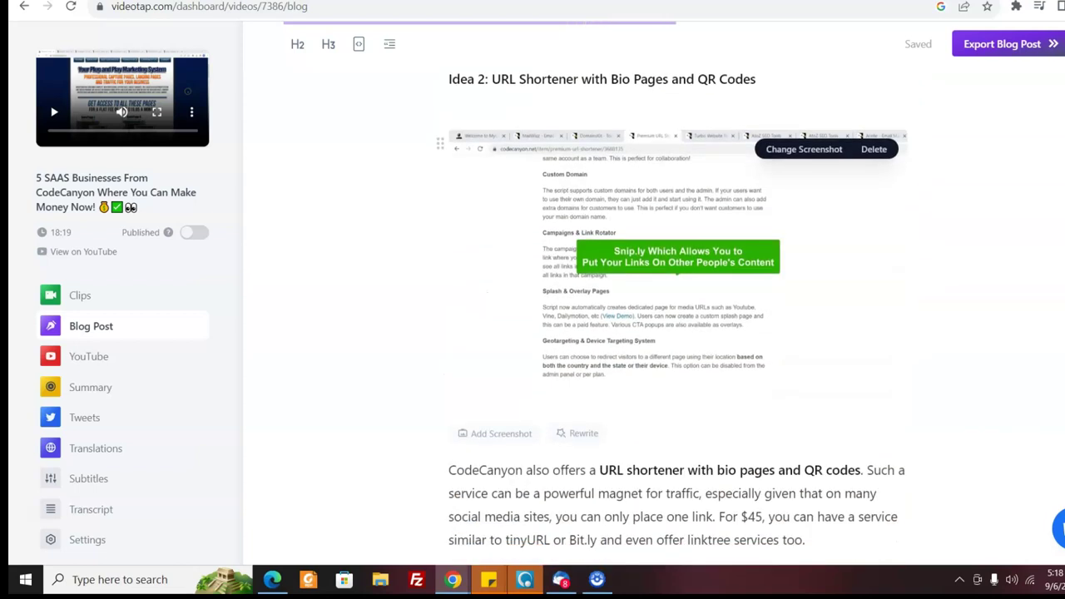
pyautogui.scroll(-1, 582, 297)
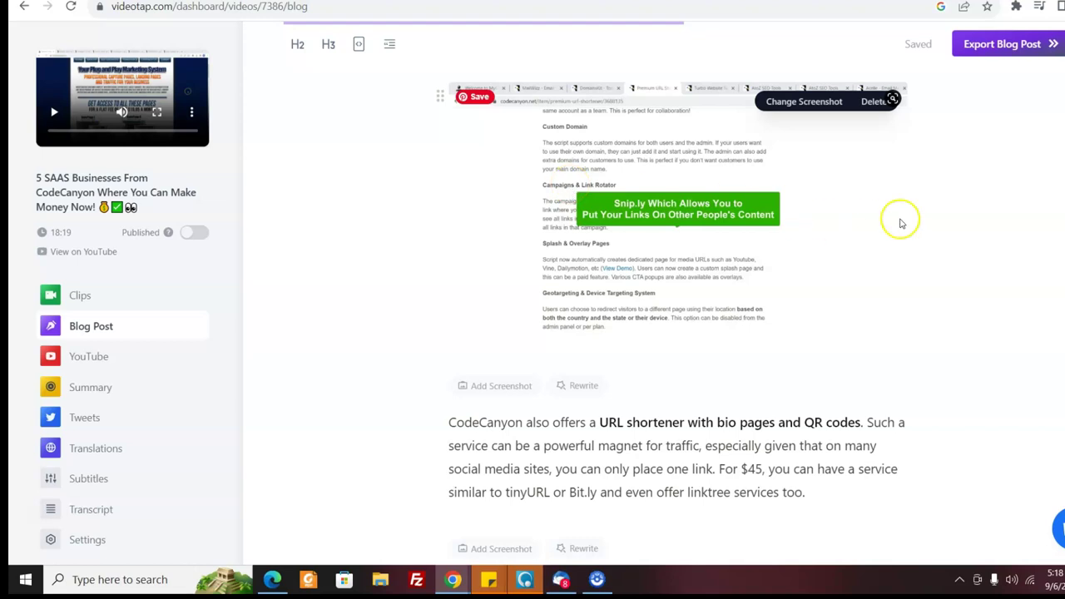
pyautogui.scroll(-1, 672, 323)
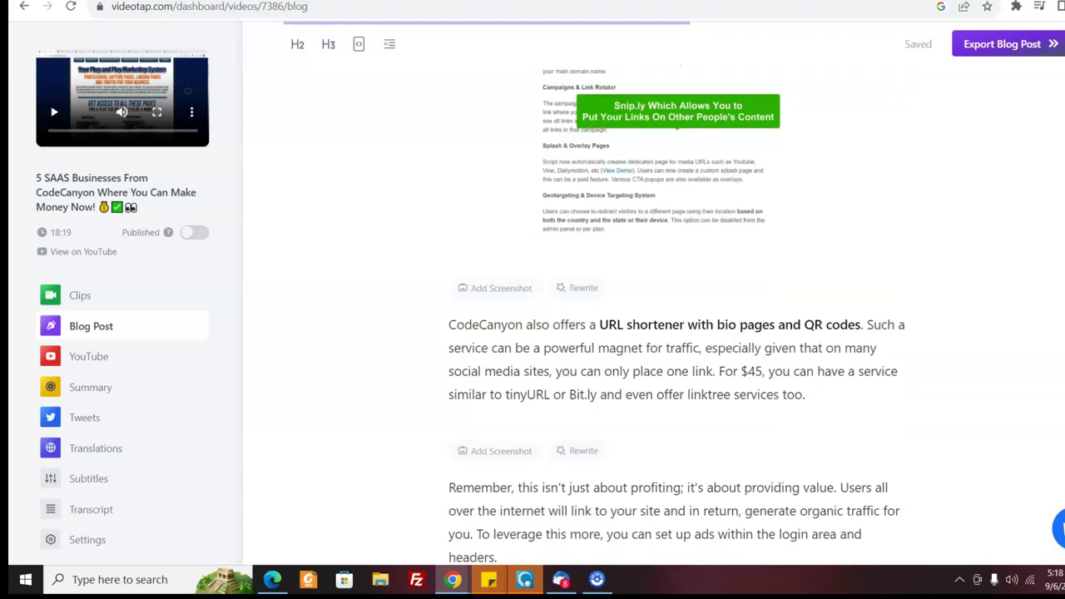
pyautogui.scroll(-5, 677, 316)
pyautogui.scroll(-1, 677, 316)
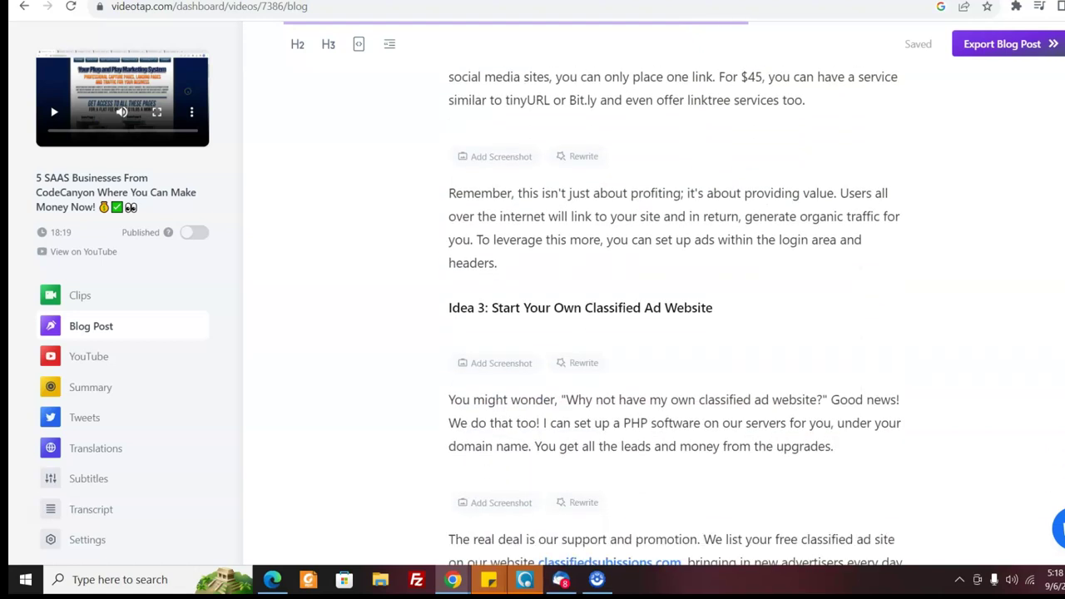
pyautogui.scroll(-4, 677, 316)
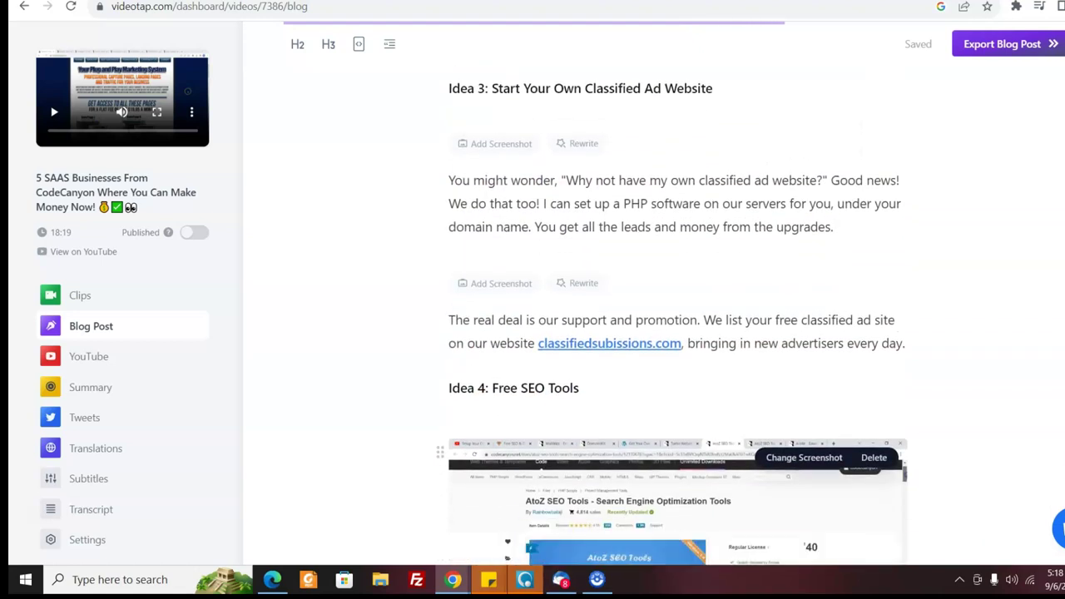
pyautogui.scroll(-3, 1048, 317)
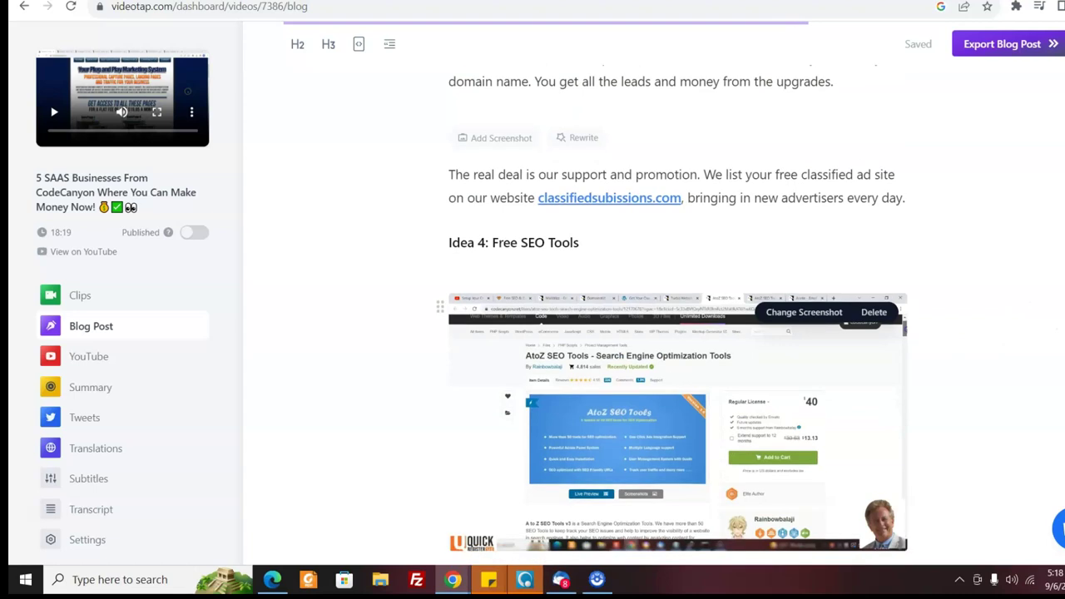
pyautogui.scroll(-3, 677, 316)
pyautogui.scroll(-3, 678, 333)
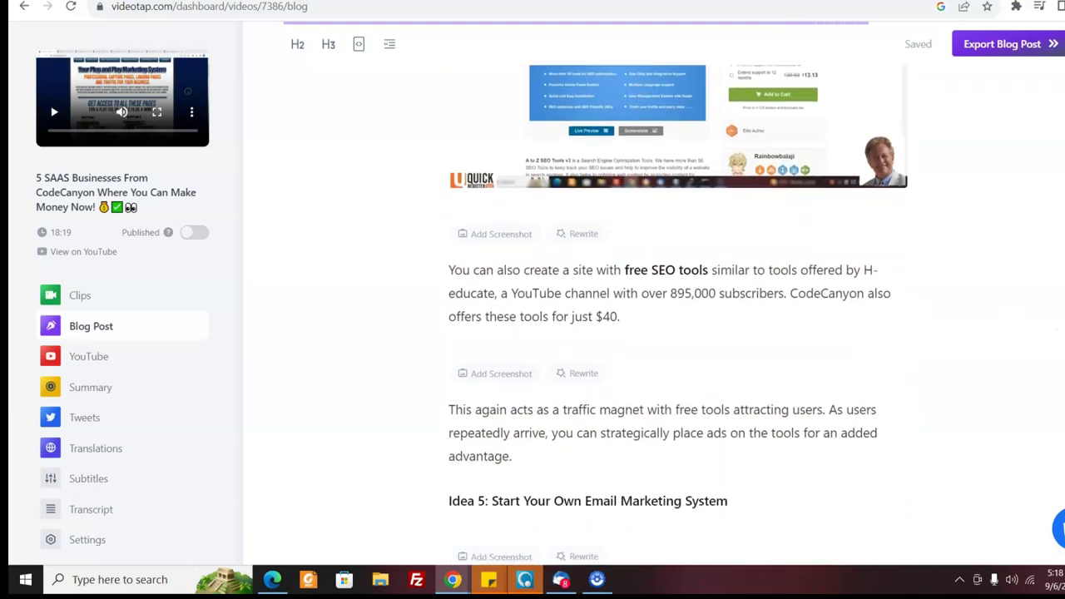
pyautogui.scroll(-7, 677, 333)
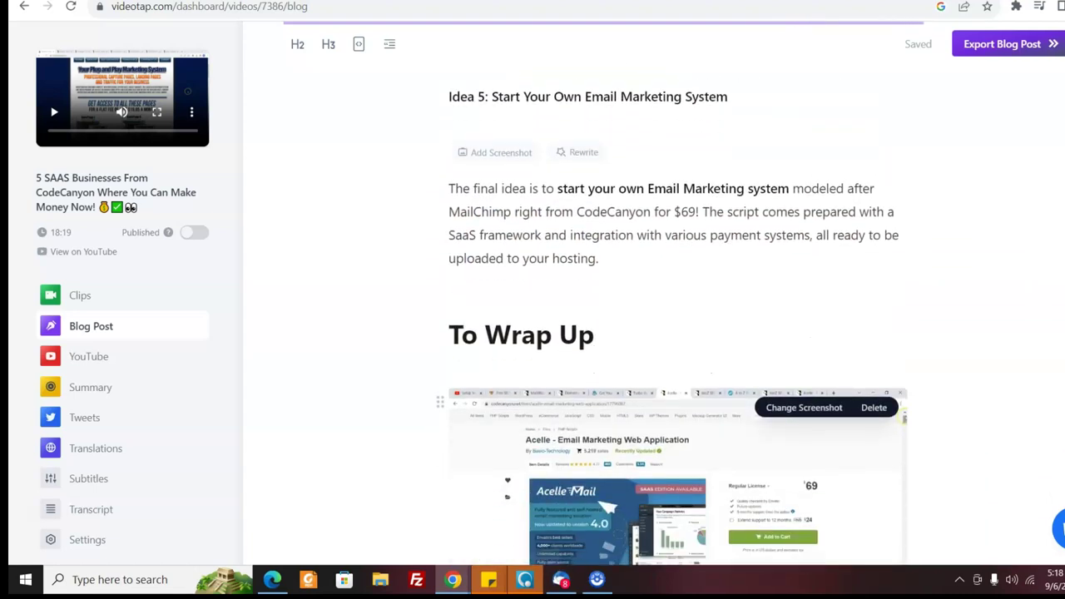
pyautogui.scroll(-7, 678, 333)
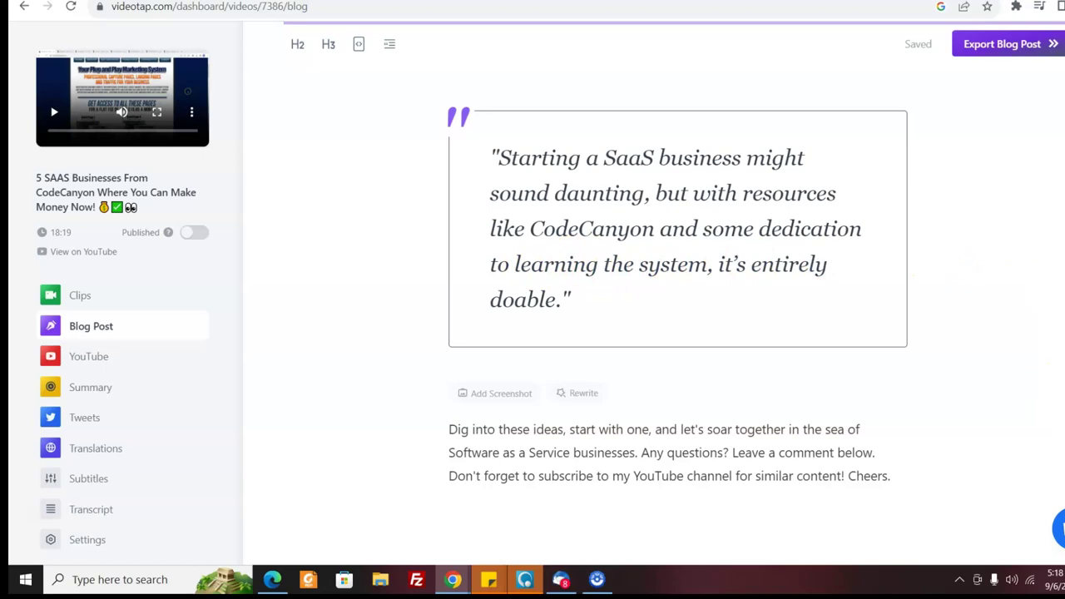
pyautogui.scroll(-3, 678, 274)
pyautogui.scroll(8, 678, 274)
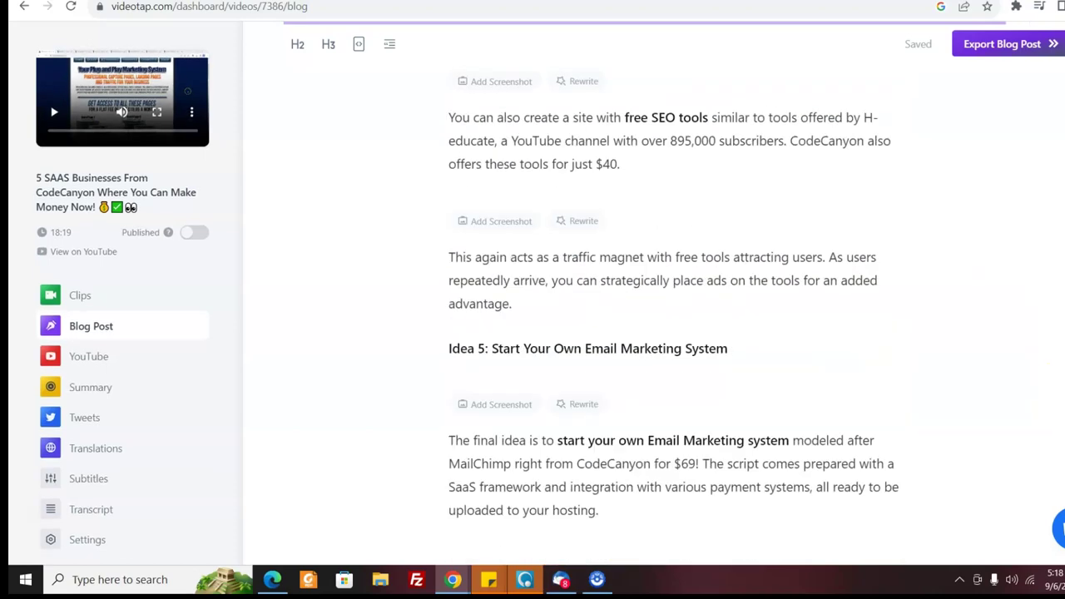
pyautogui.scroll(20, 1059, 68)
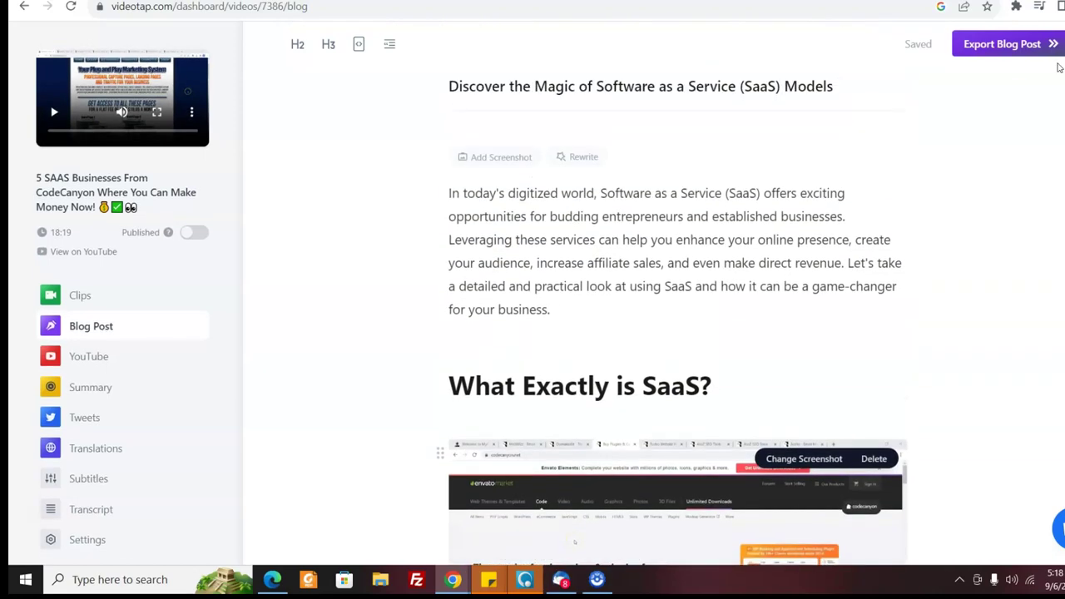
# Step: Open the blog post export options, copy the post as HTML, and download its thumbnail
pyautogui.click(1010, 43)
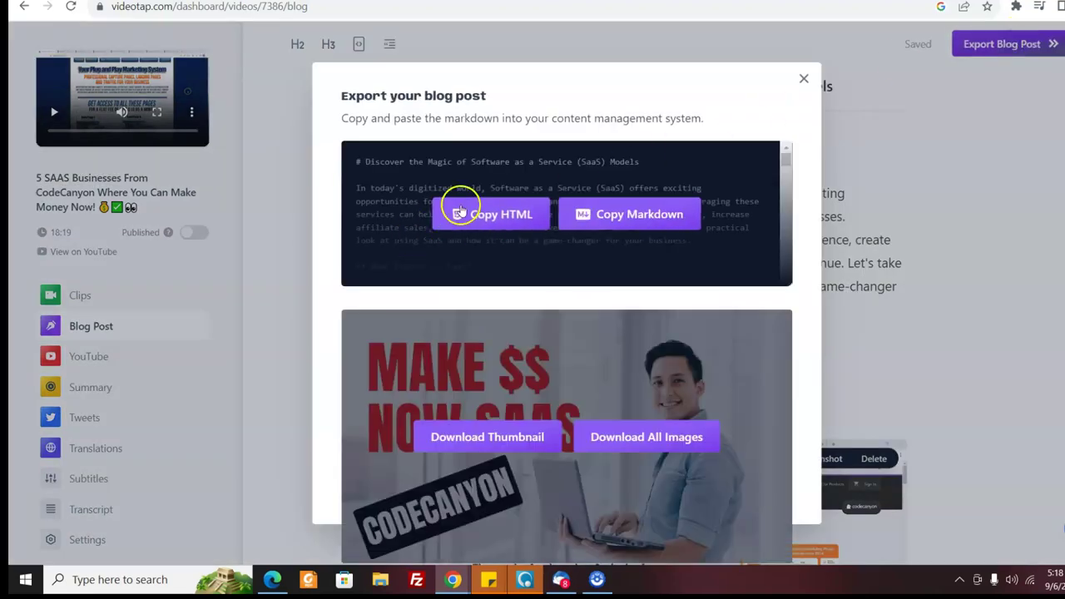
pyautogui.click(459, 211)
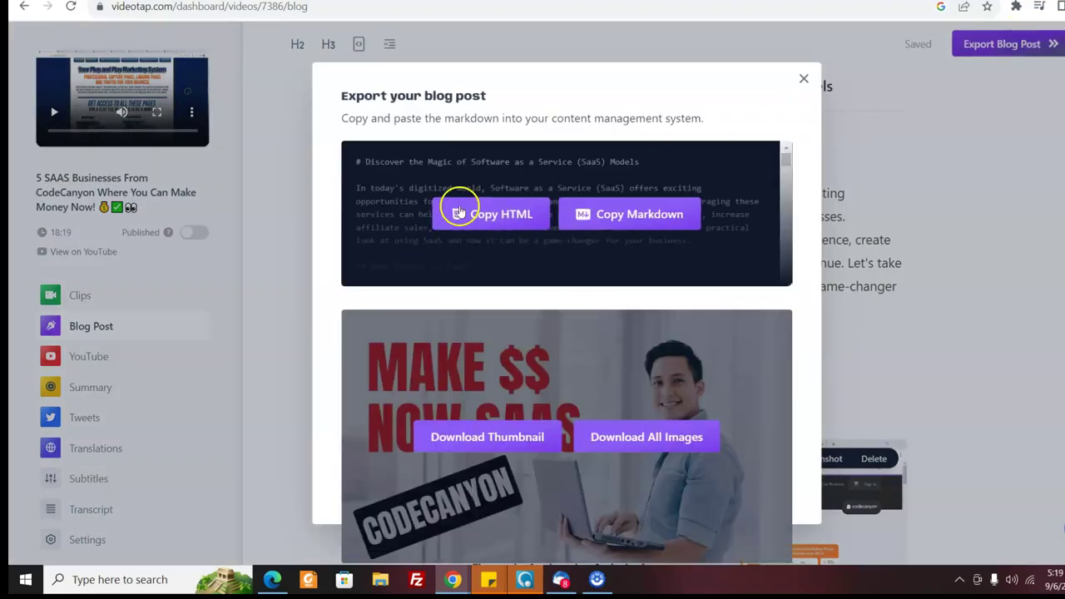
pyautogui.click(499, 423)
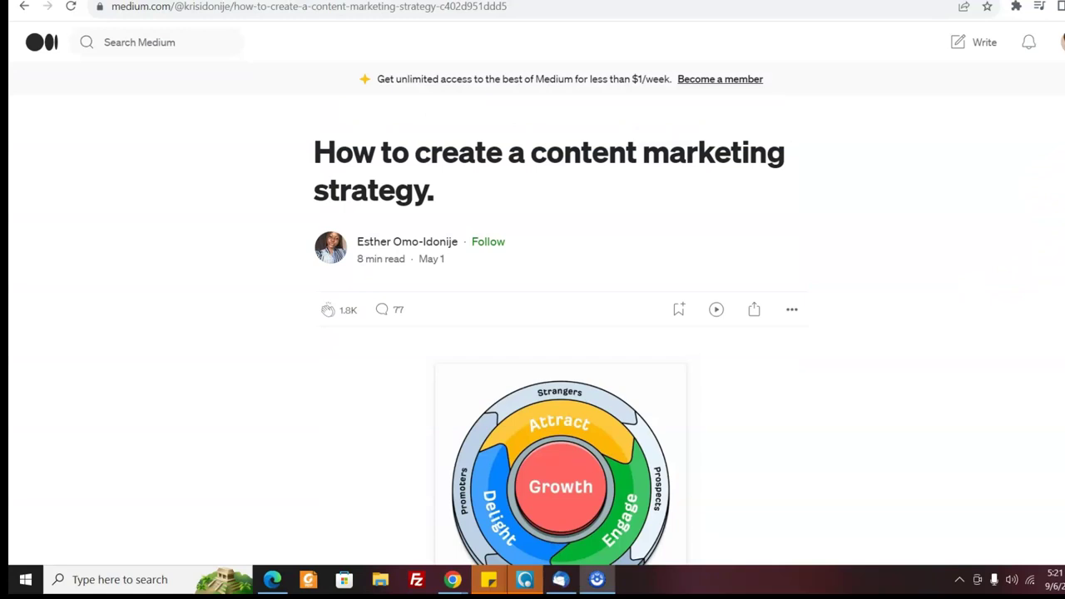
# Step: Scroll briefly through the Medium article 'How to create a content marketing strategy.'
pyautogui.scroll(-1, 532, 332)
pyautogui.scroll(1, 532, 333)
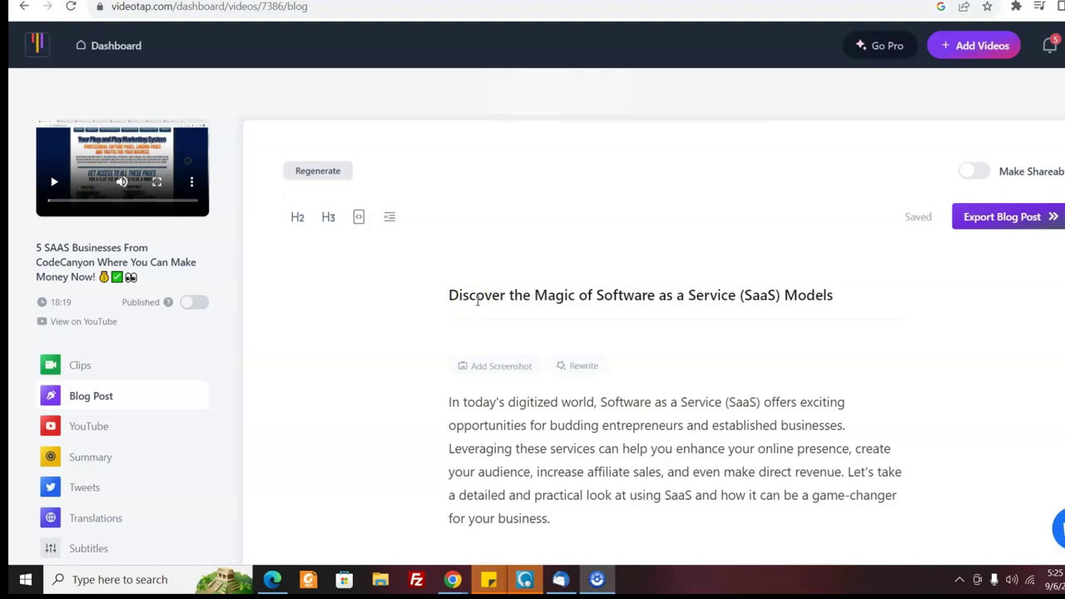
# Step: Regenerate the SaaS video's blog post into 'How to Easily Launch Your Software as a Service Business'
pyautogui.click(318, 171)
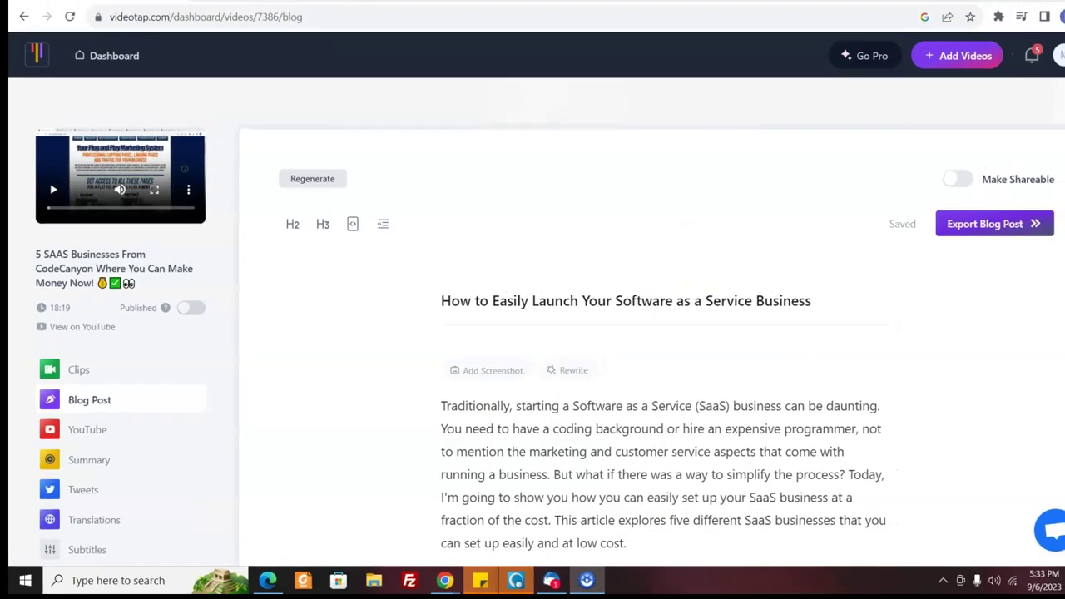
pyautogui.scroll(-5, 663, 333)
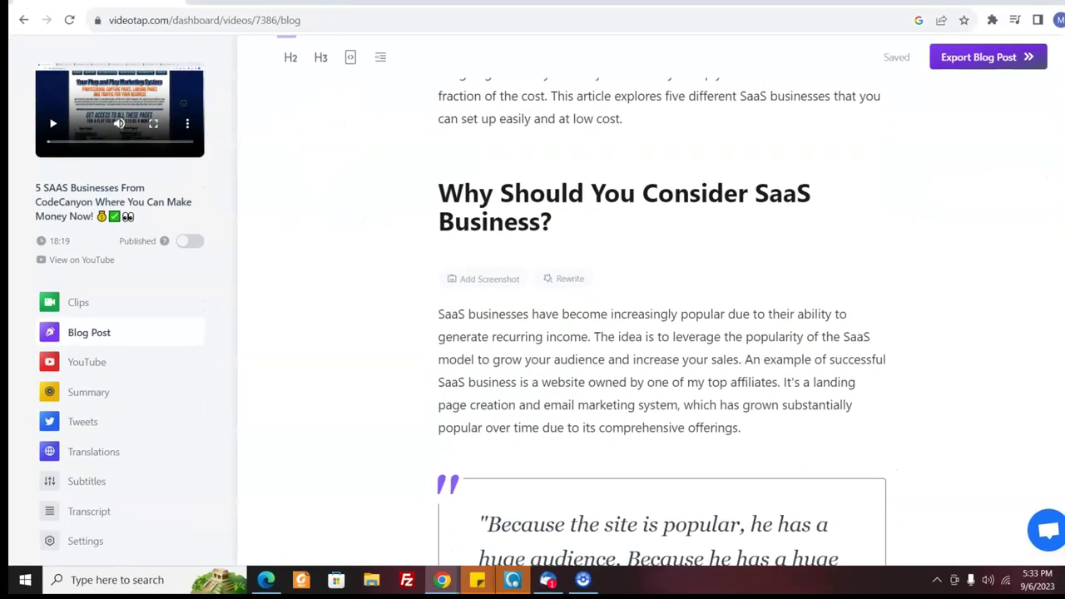
pyautogui.scroll(-7, 661, 333)
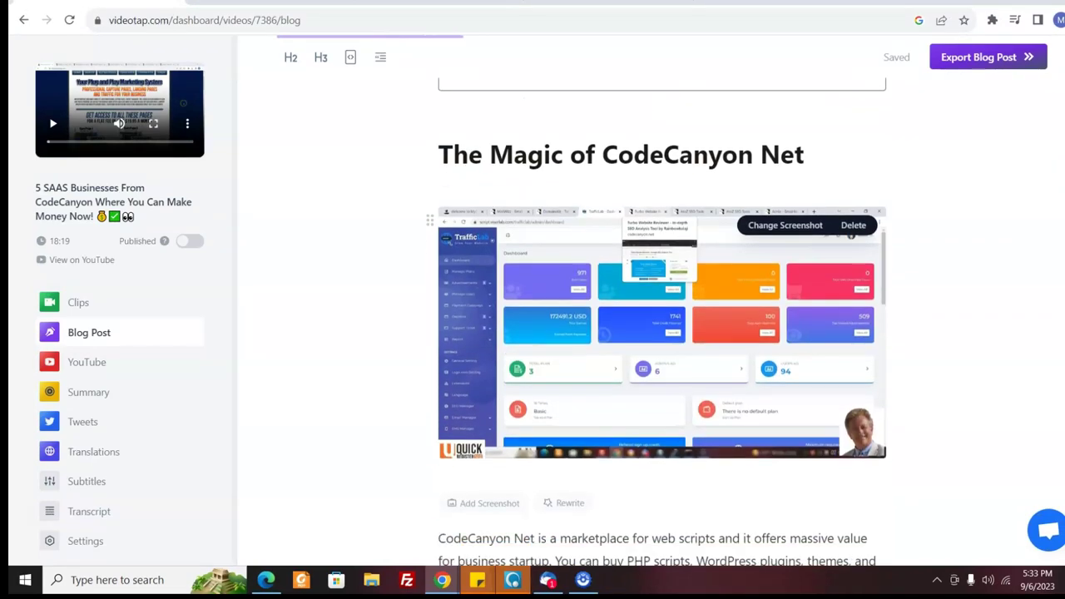
pyautogui.scroll(-10, 661, 333)
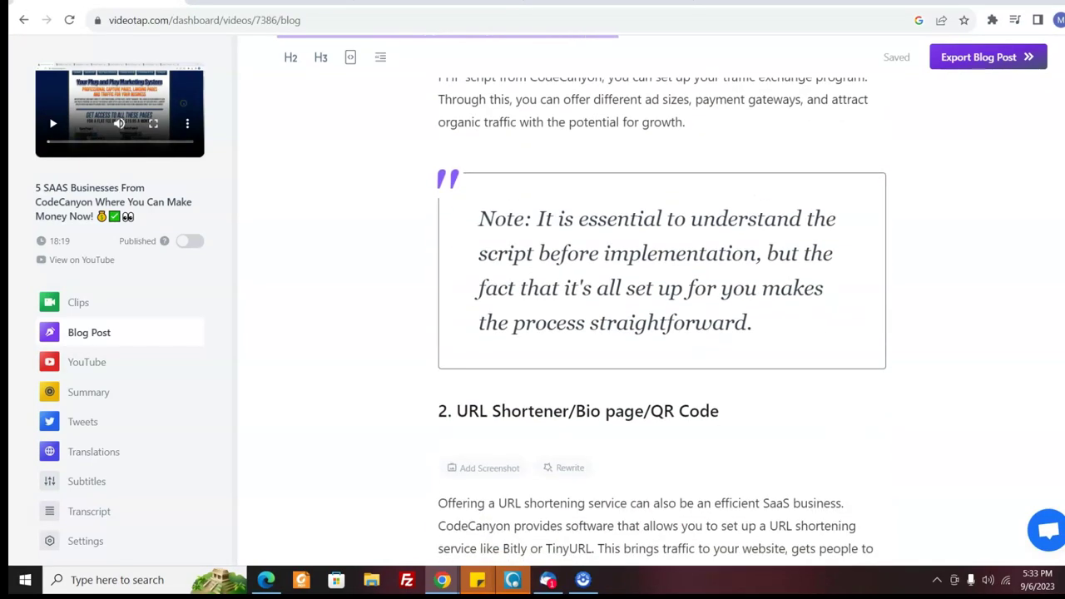
pyautogui.scroll(-2, 661, 333)
pyautogui.scroll(-20, 662, 333)
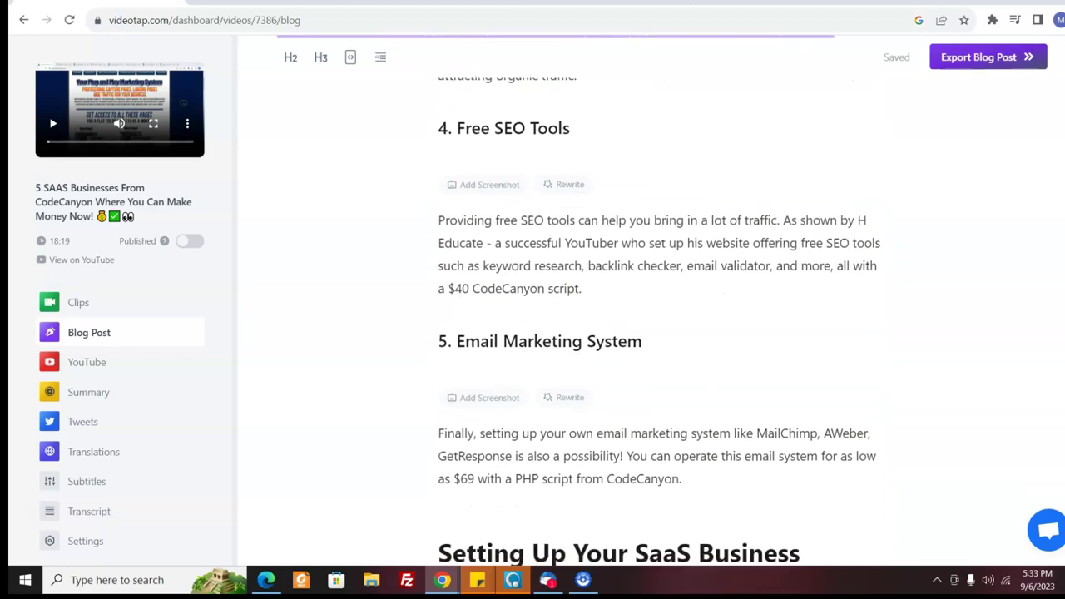
pyautogui.scroll(-3, 1038, 93)
pyautogui.scroll(20, 1038, 93)
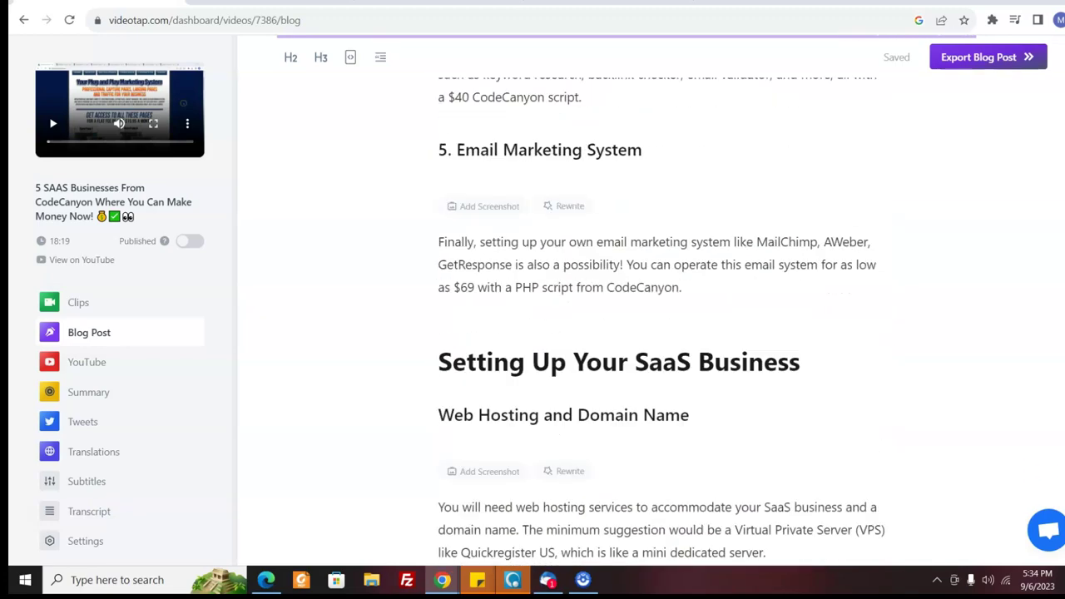
pyautogui.scroll(3, 1038, 93)
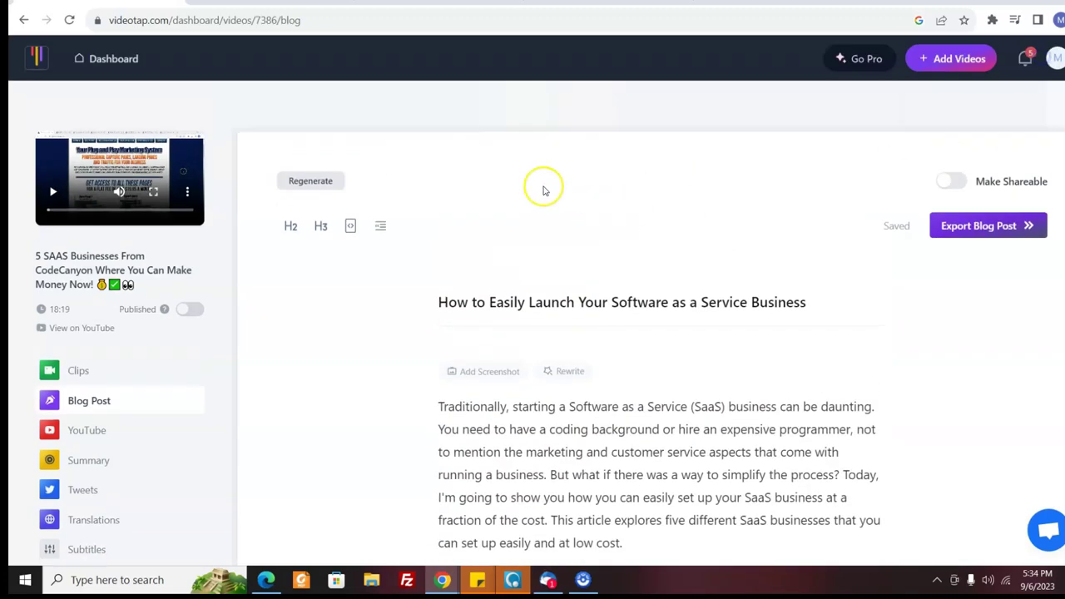